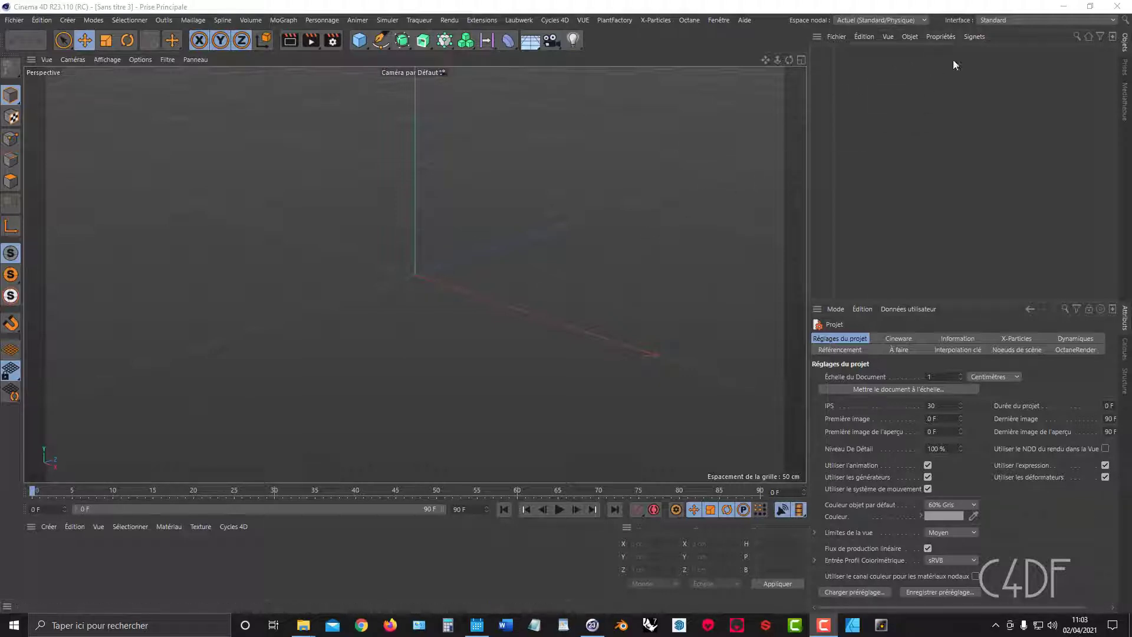
# Switch the interface layout to BP - UV Edit and disable the safe frames (Cadres de sécurité) in the perspective view
pyautogui.click(1011, 21)
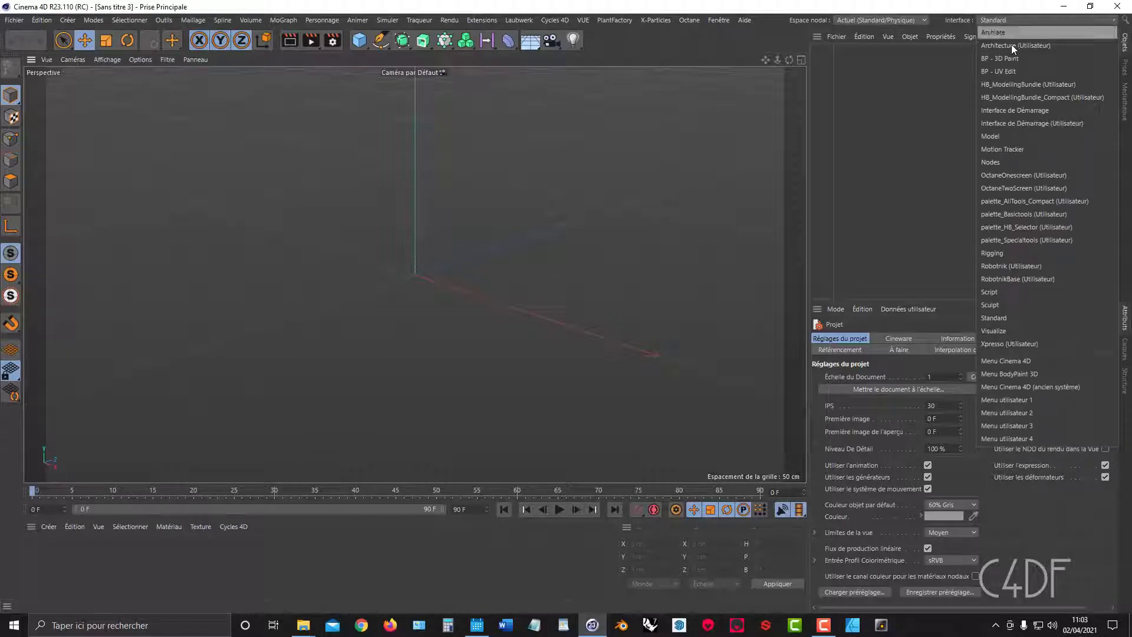
pyautogui.click(989, 73)
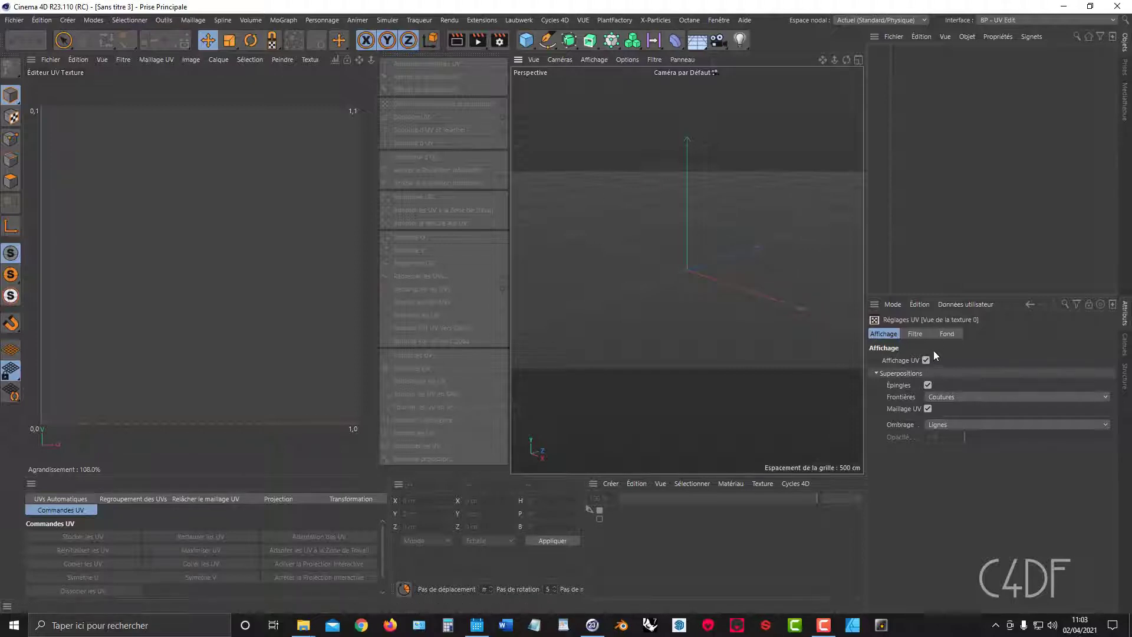
pyautogui.click(894, 306)
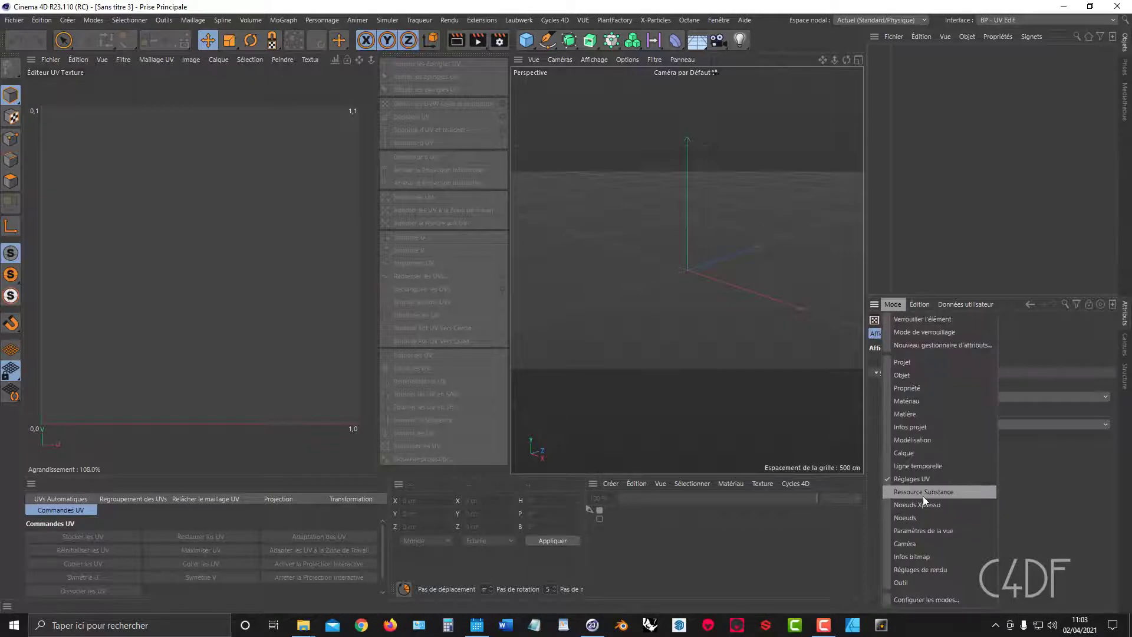
pyautogui.click(935, 532)
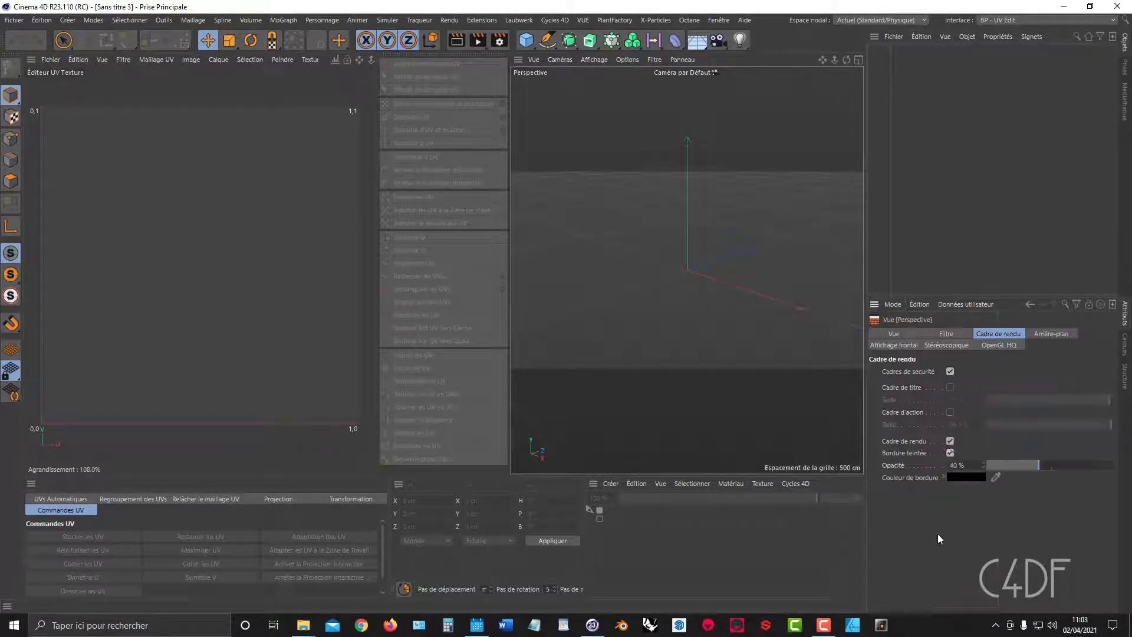
pyautogui.click(950, 372)
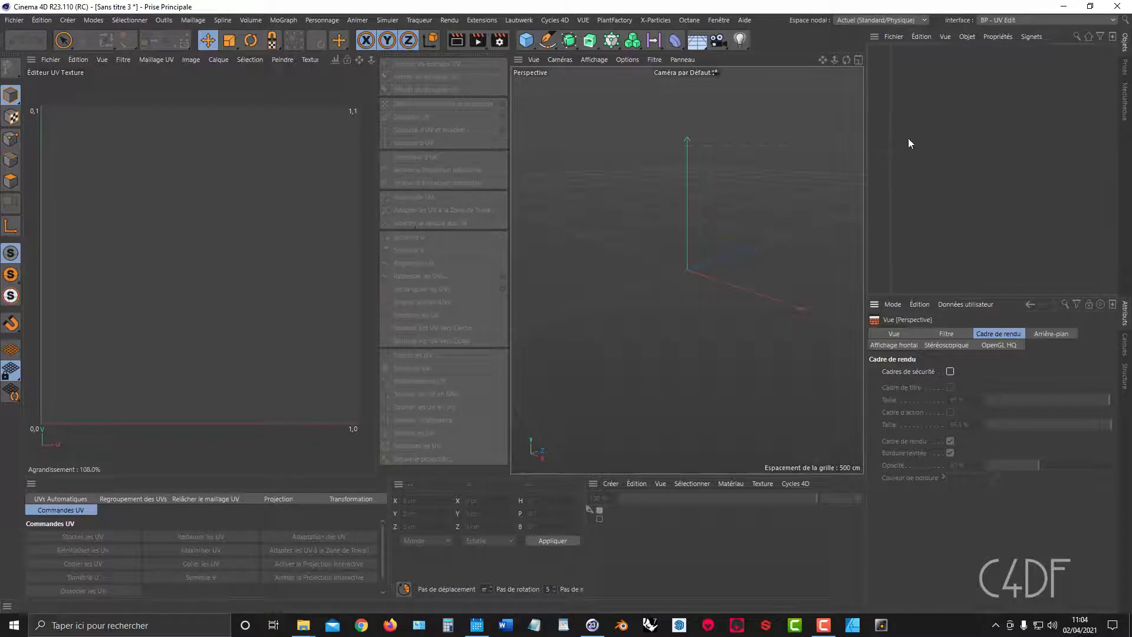
# Search the content library for "human"
pyautogui.click(1125, 107)
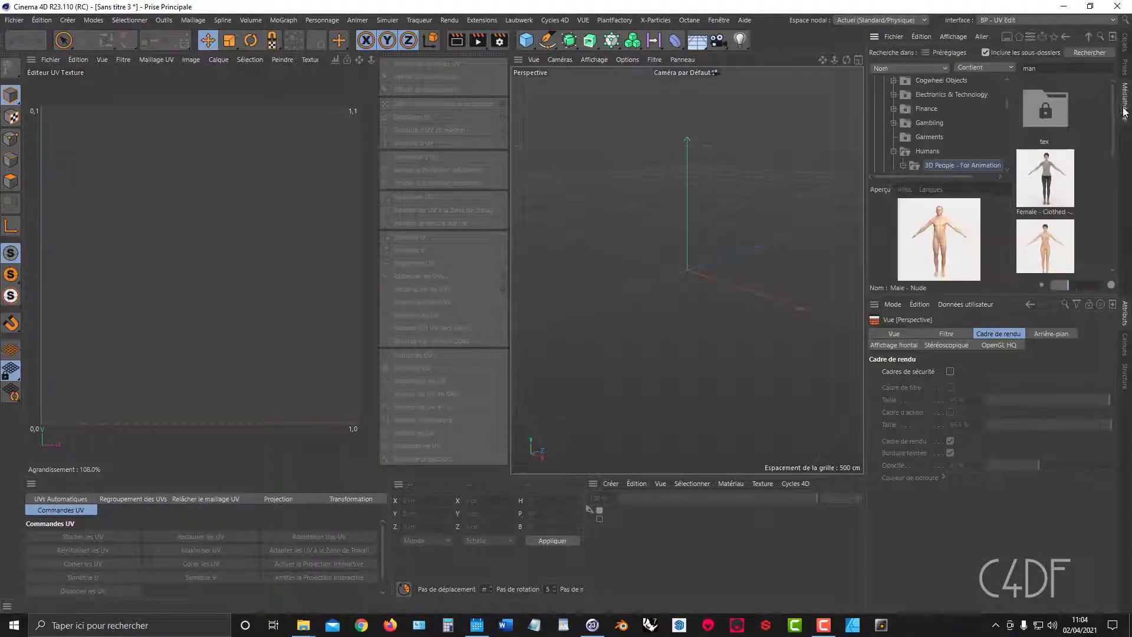
pyautogui.click(1100, 37)
pyautogui.click(1101, 37)
pyautogui.moveTo(1064, 67); pyautogui.dragTo(943, 62)
pyautogui.write('human')
pyautogui.press('Return')
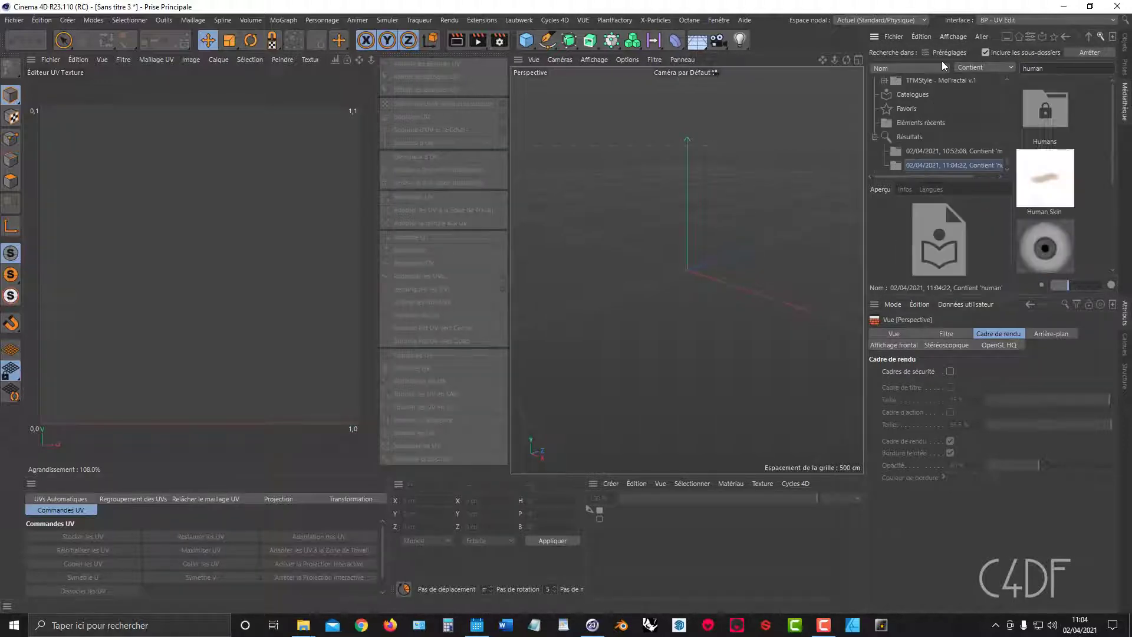
# Add the Male - Nude model from the Humans library's 3D People - For Animation folder to the scene
pyautogui.doubleClick(1034, 114)
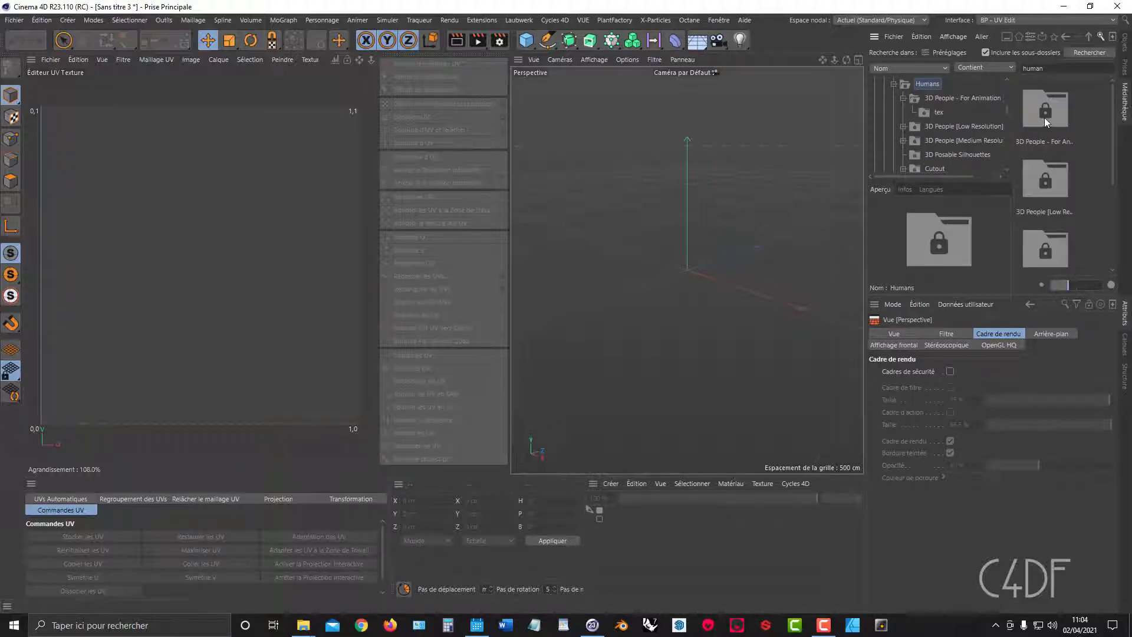
pyautogui.doubleClick(1045, 118)
pyautogui.scroll(-1, 1069, 207)
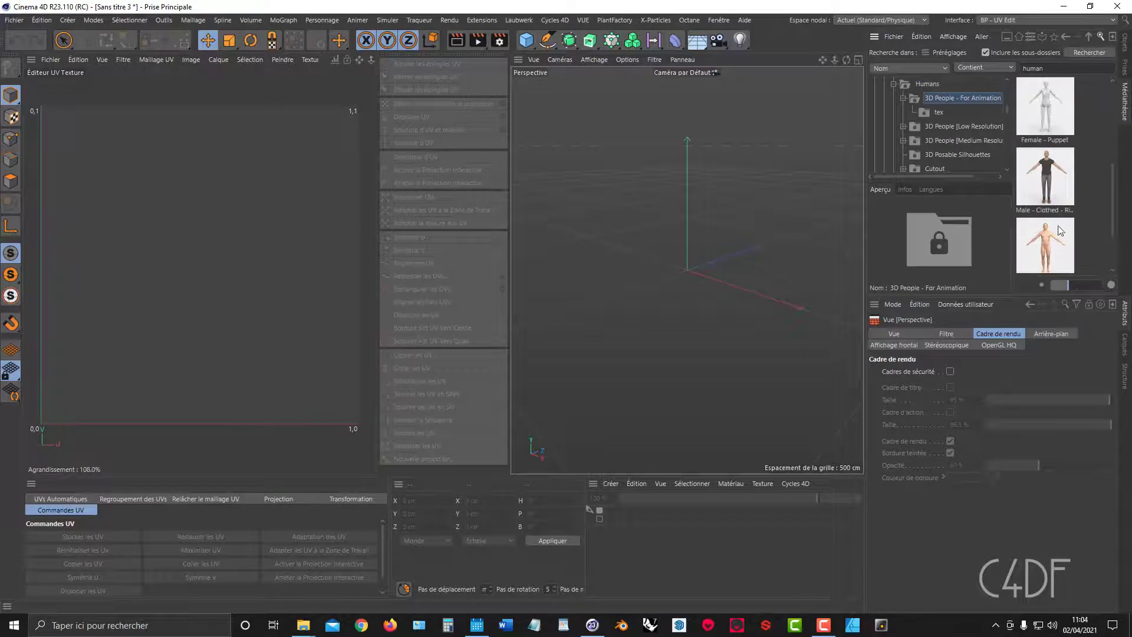
pyautogui.moveTo(1045, 245); pyautogui.dragTo(760, 246)
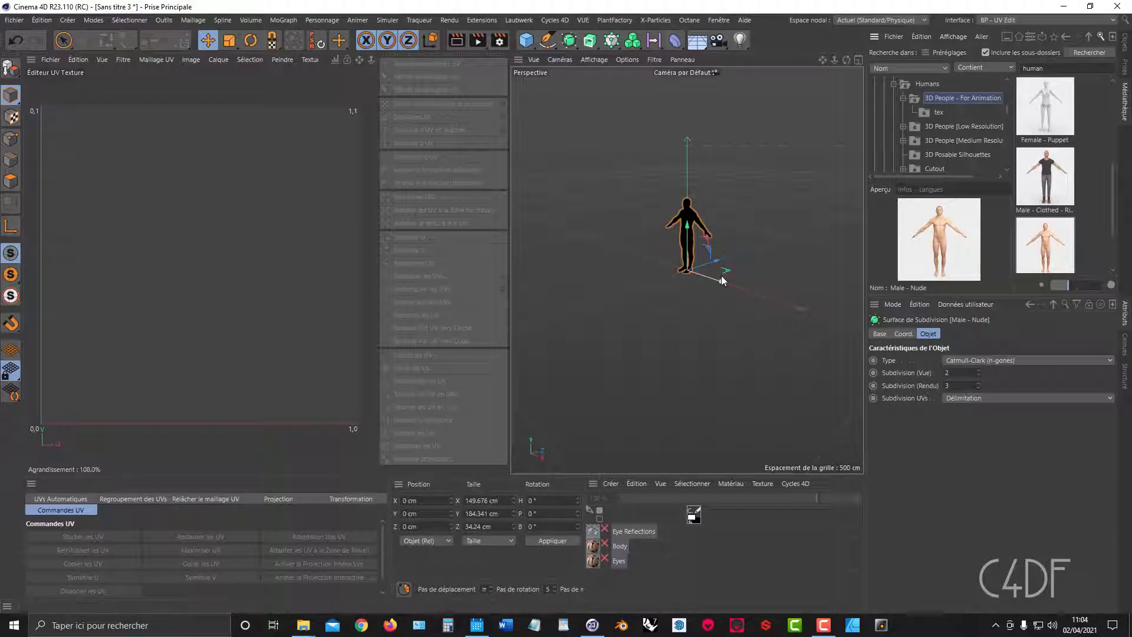
pyautogui.scroll(5, 699, 252)
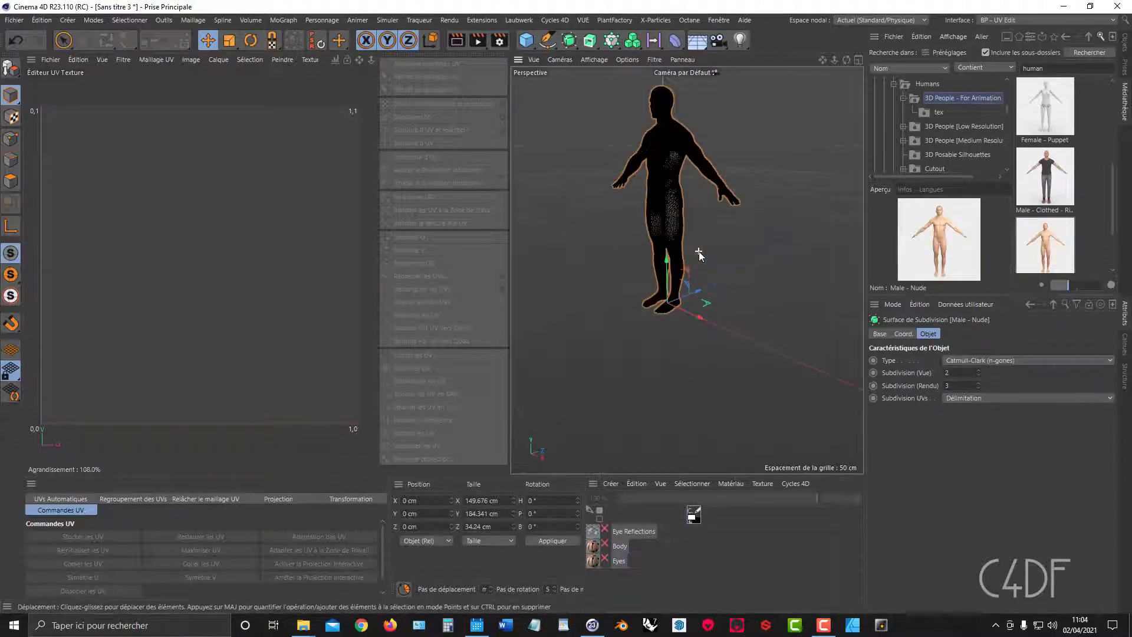
# Take the Male group out of the Male - Nude subdivision surface and delete that subdivision surface
pyautogui.click(628, 585)
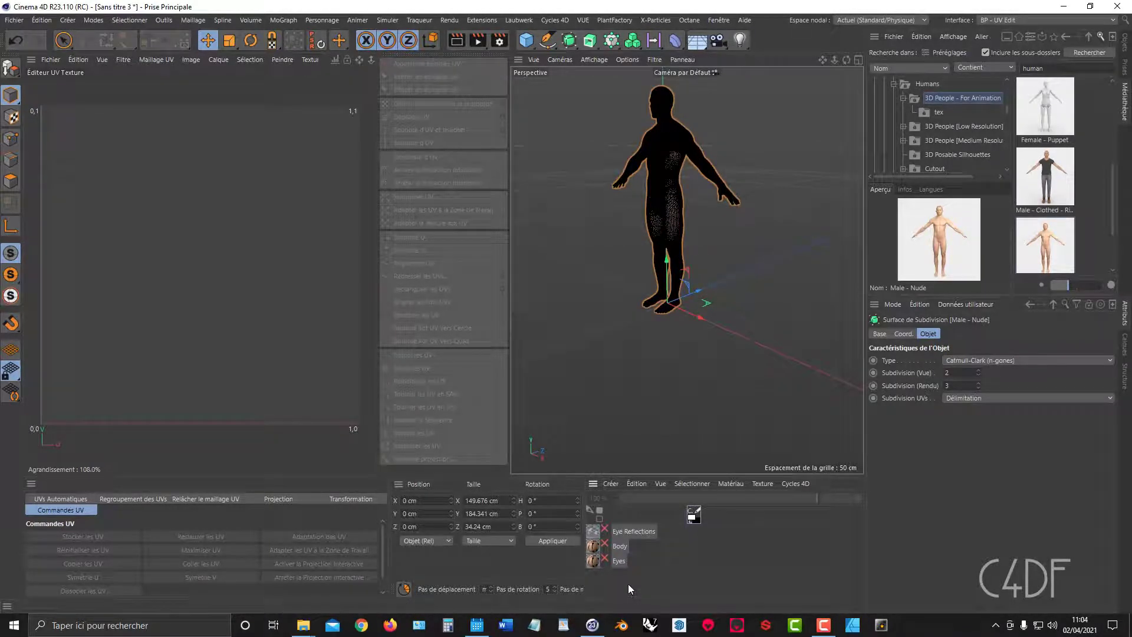
pyautogui.click(1126, 49)
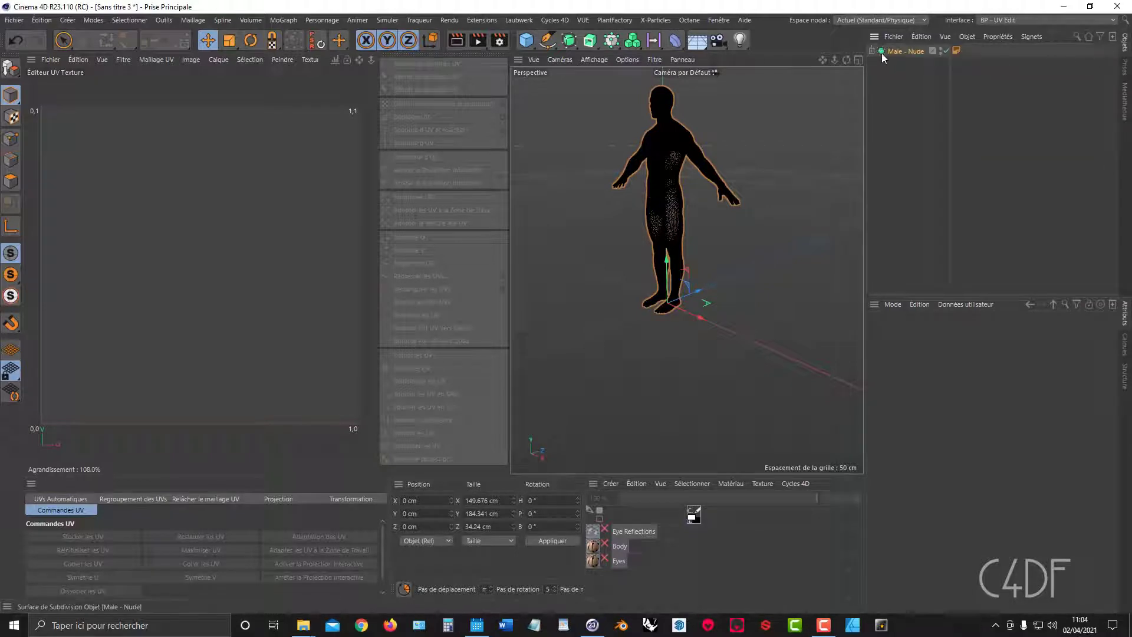
pyautogui.click(900, 63)
pyautogui.click(898, 52)
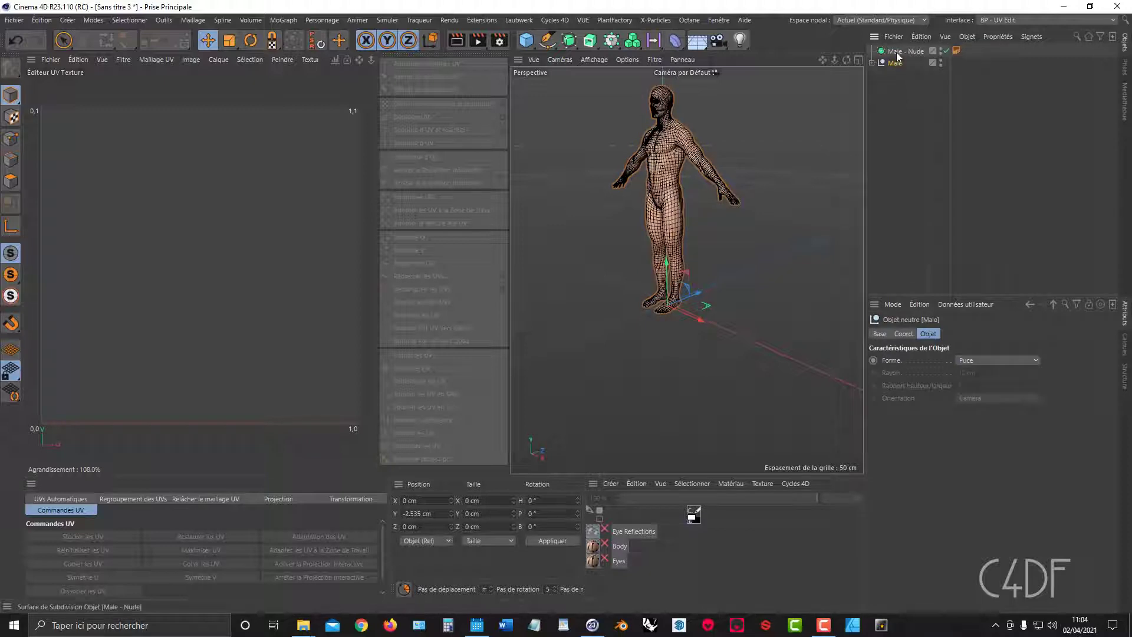
pyautogui.press('Delete')
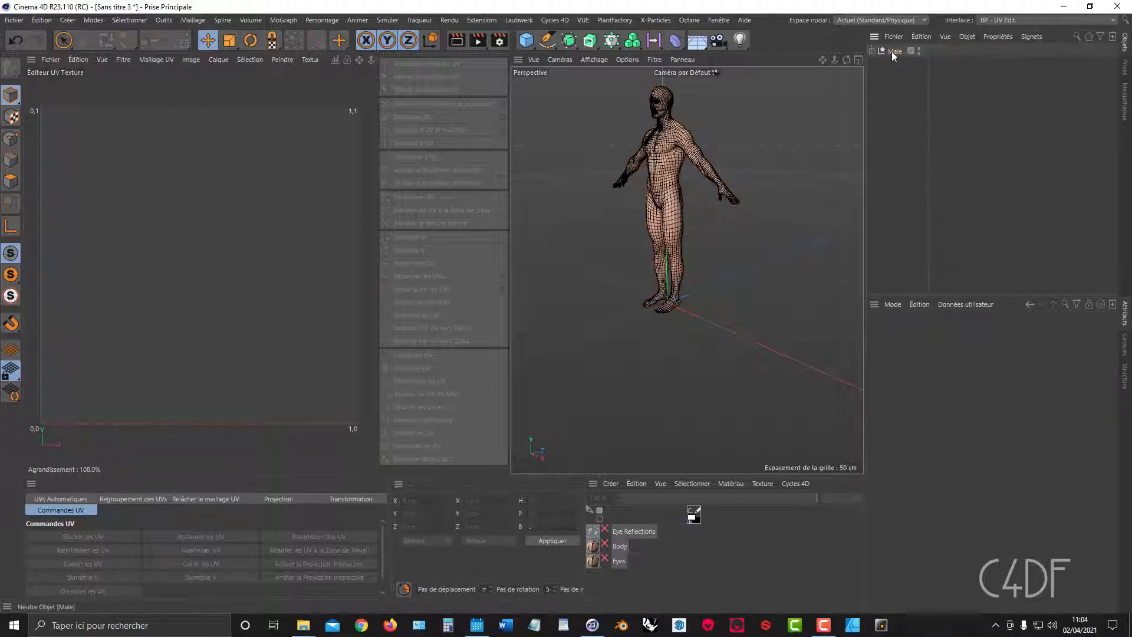
# Delete the Eye Reflections Right and Eye Reflections Left objects from the Male group
pyautogui.click(872, 51)
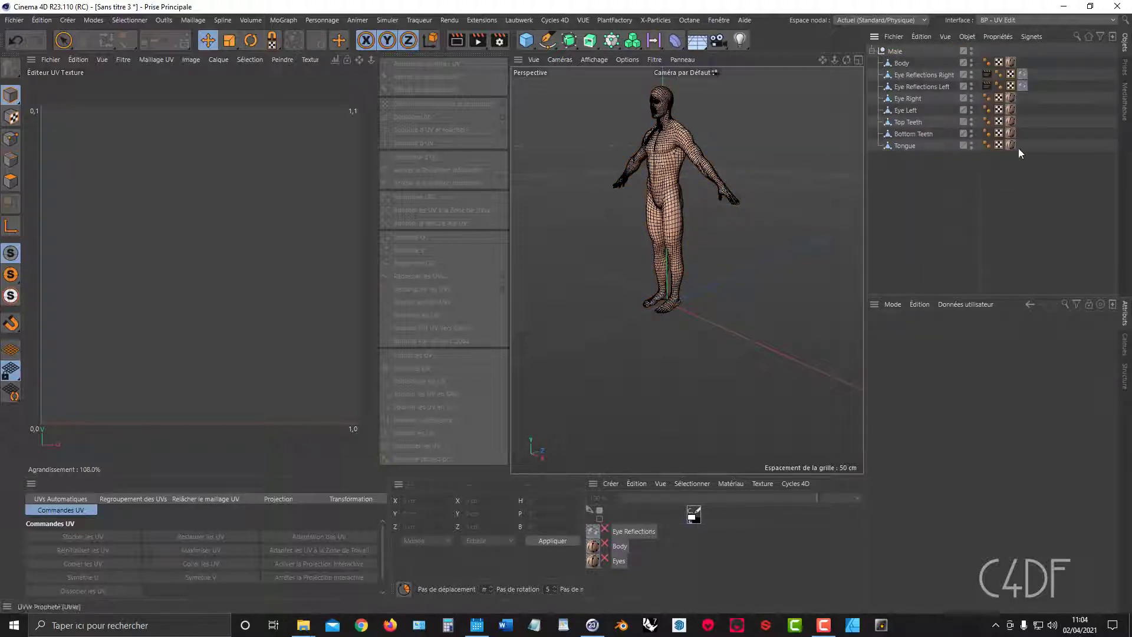
pyautogui.click(905, 76)
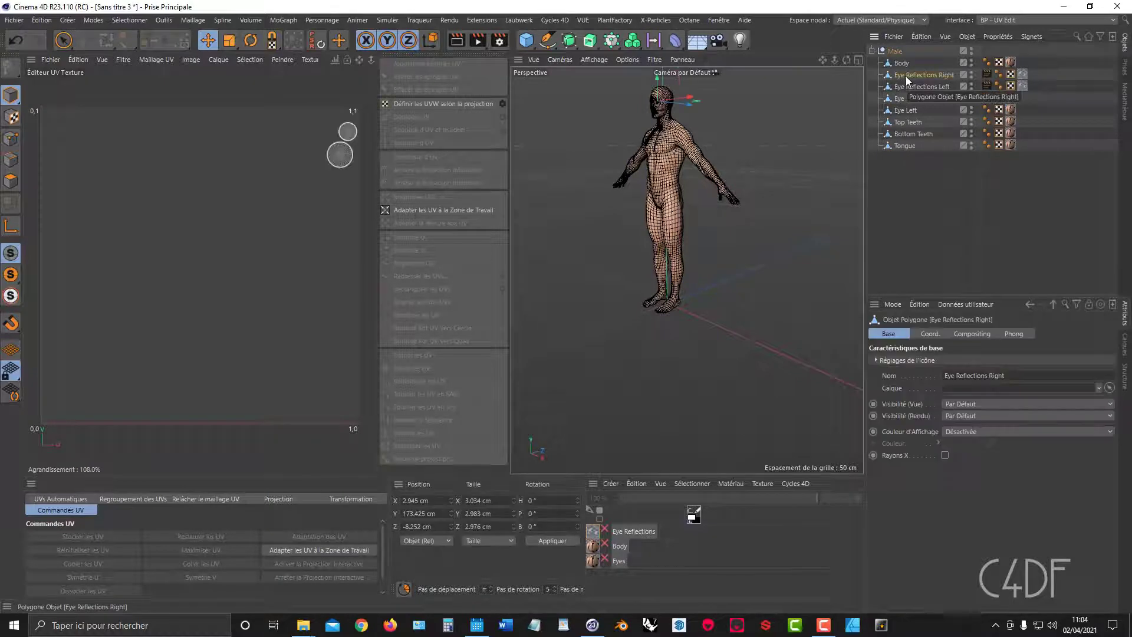
pyautogui.press('Delete')
pyautogui.click(906, 76)
pyautogui.press('Delete')
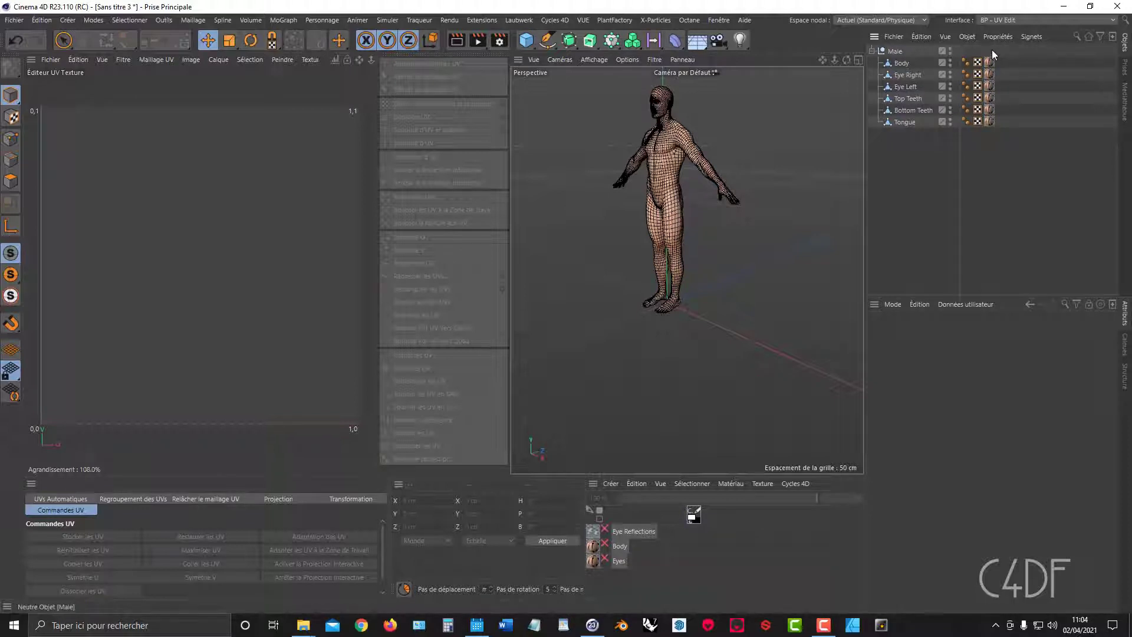
# Remove the material tags from all body parts and delete the Eye Reflections, Body and Eyes materials
pyautogui.moveTo(990, 49); pyautogui.dragTo(1009, 137)
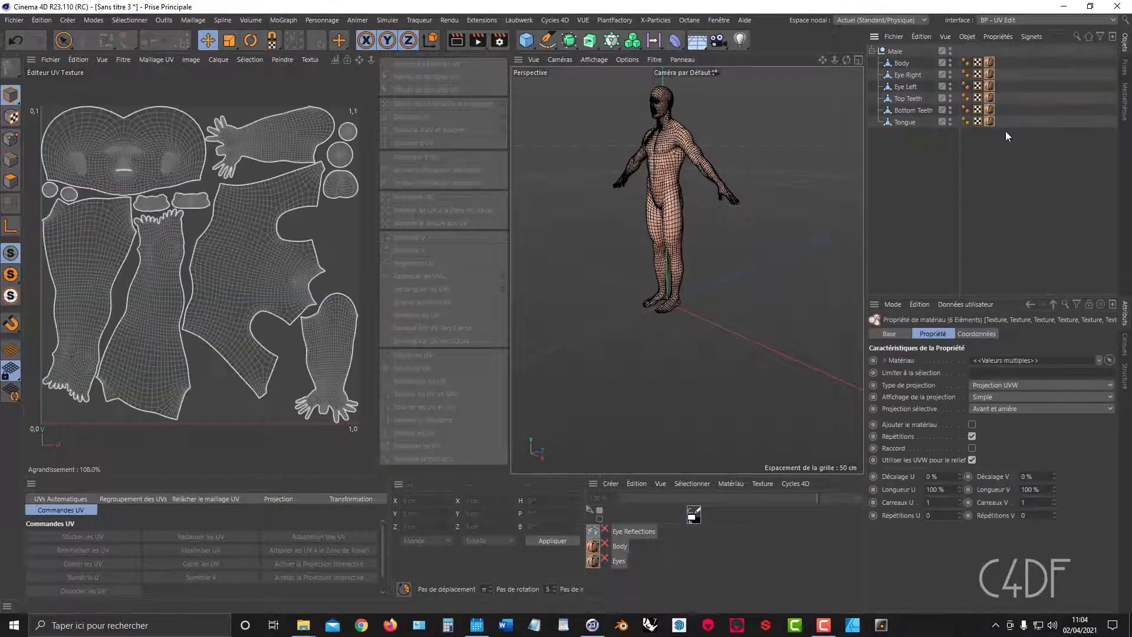
pyautogui.press('Delete')
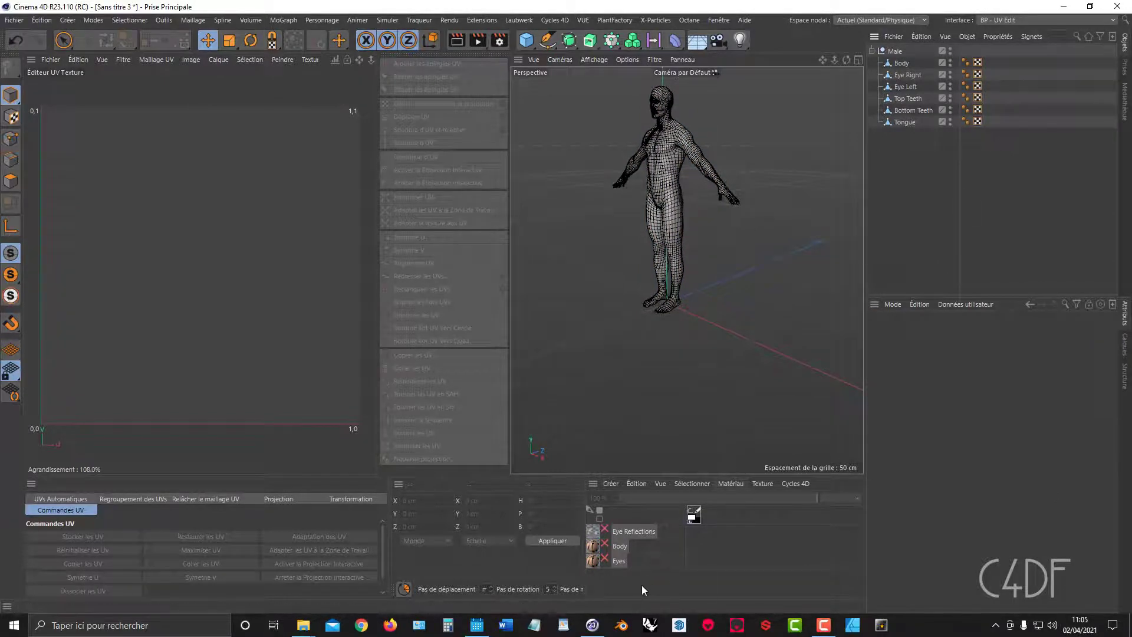
pyautogui.moveTo(642, 586); pyautogui.dragTo(617, 530)
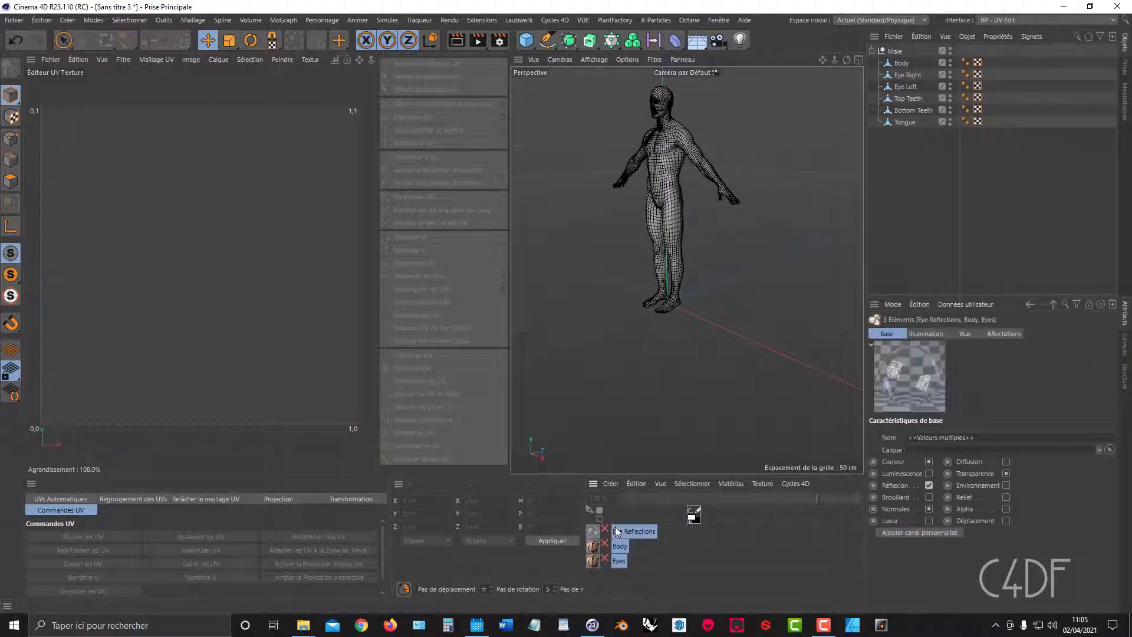
pyautogui.press('Delete')
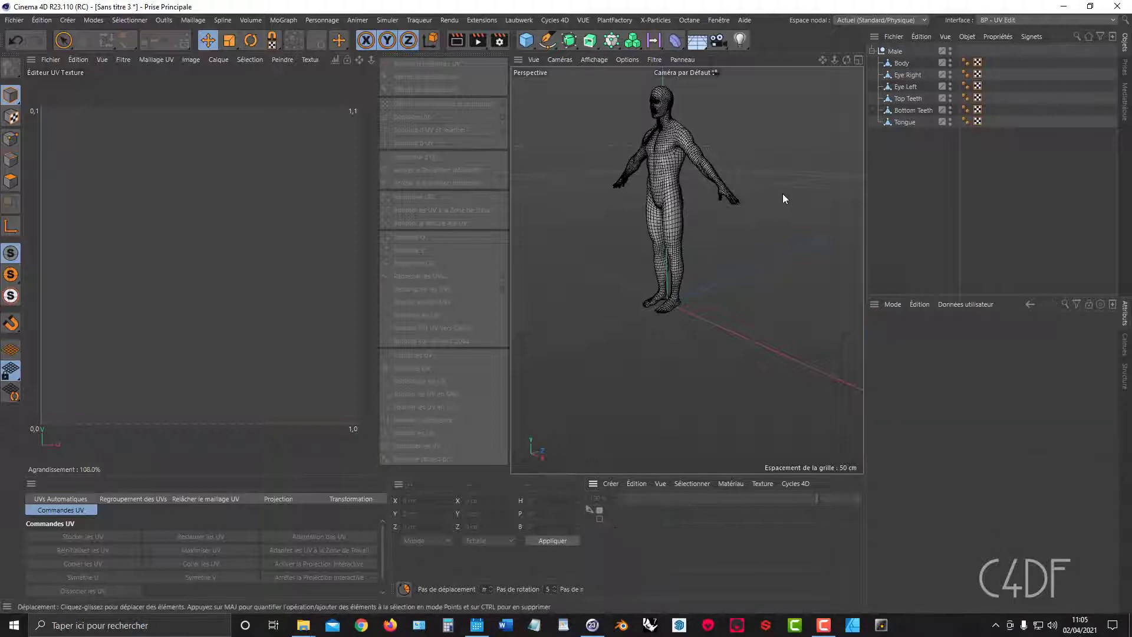
# Switch to polygon mode and select the Body mesh to display its UV islands in the UV editor
pyautogui.click(661, 160)
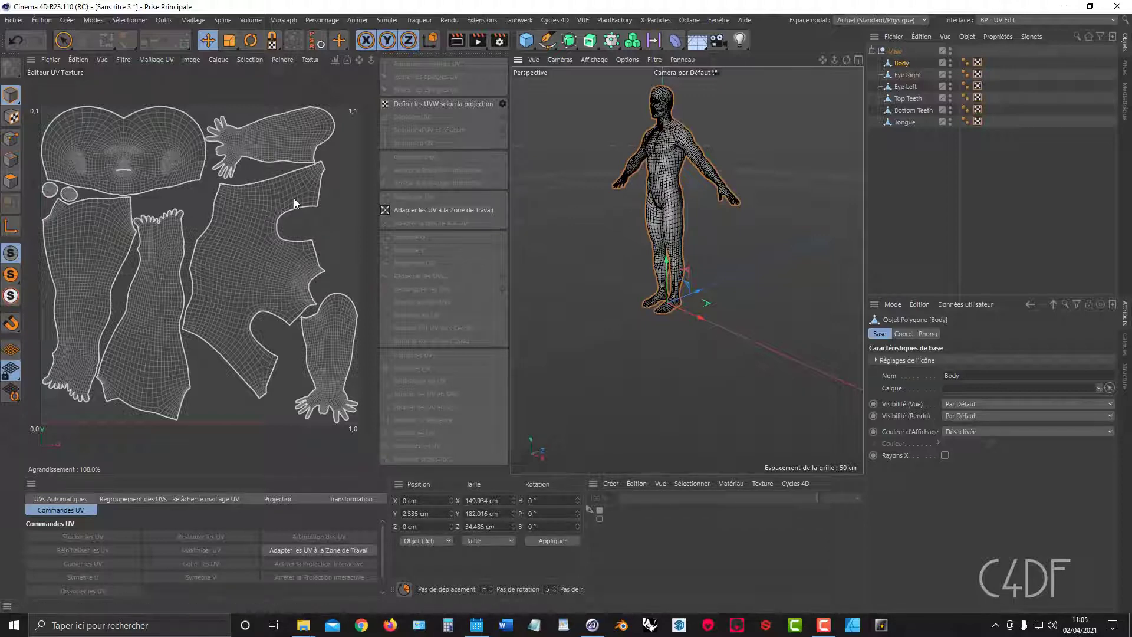
pyautogui.click(758, 218)
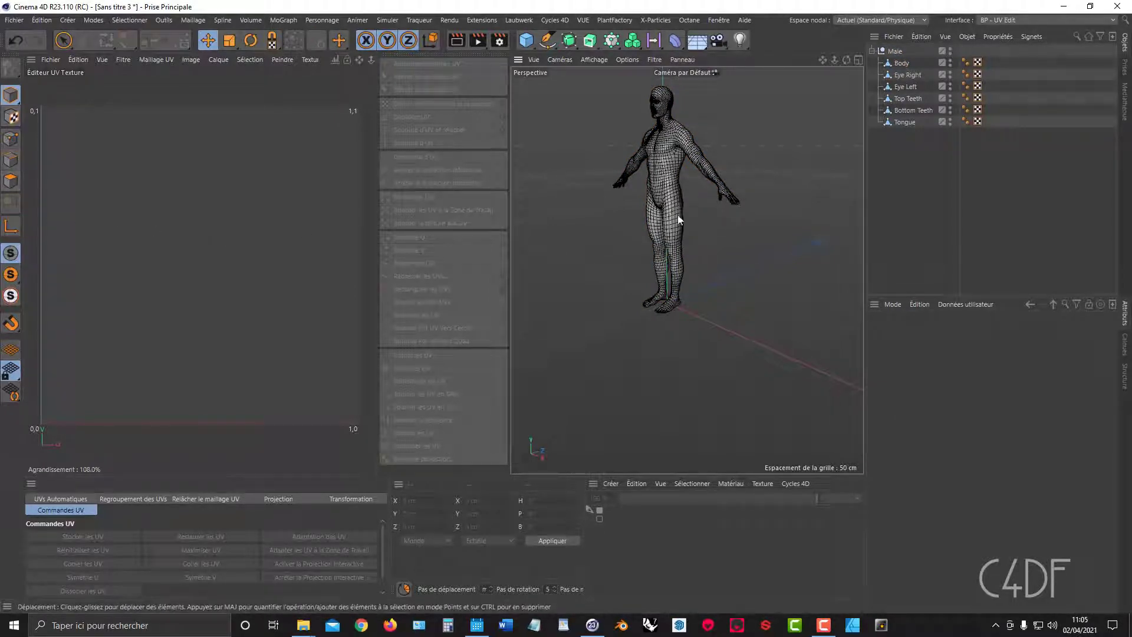
pyautogui.click(15, 139)
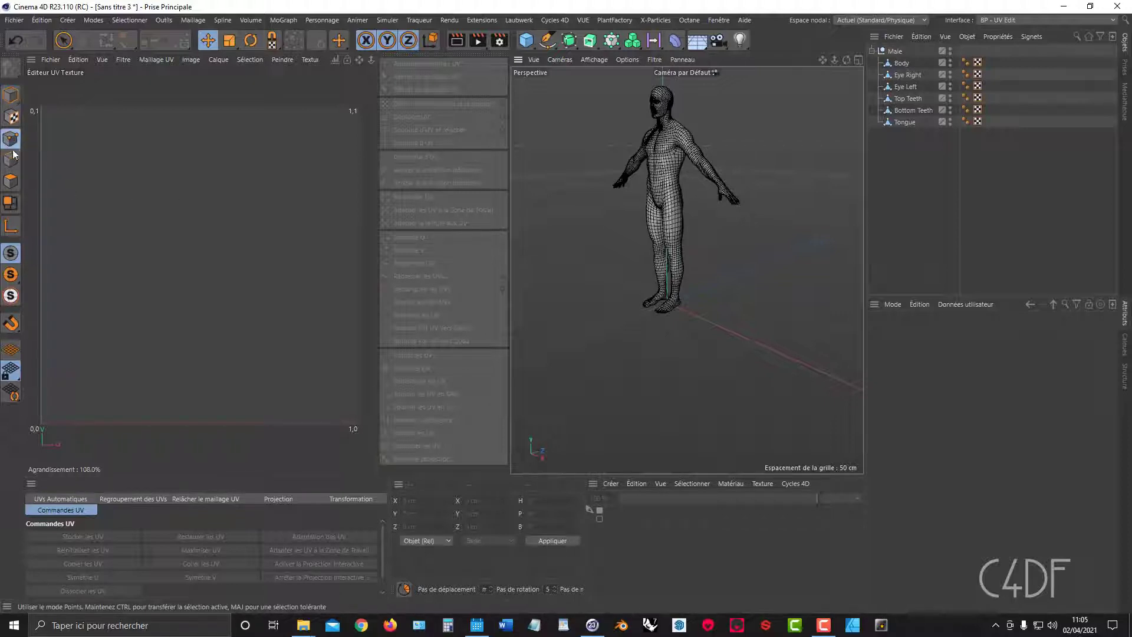
pyautogui.click(12, 160)
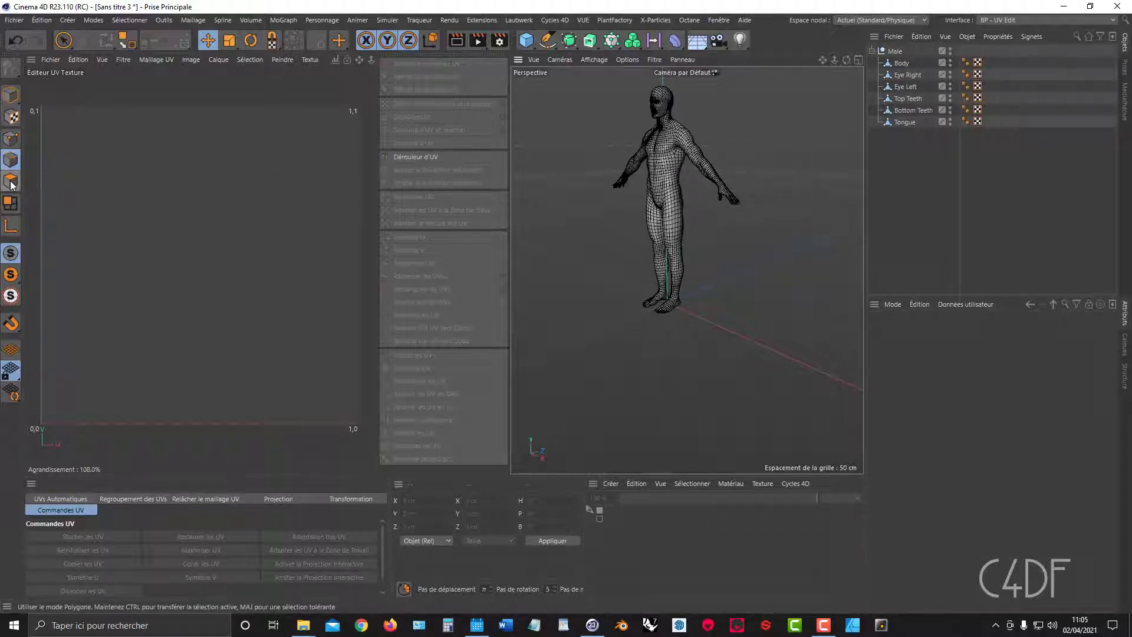
pyautogui.click(11, 181)
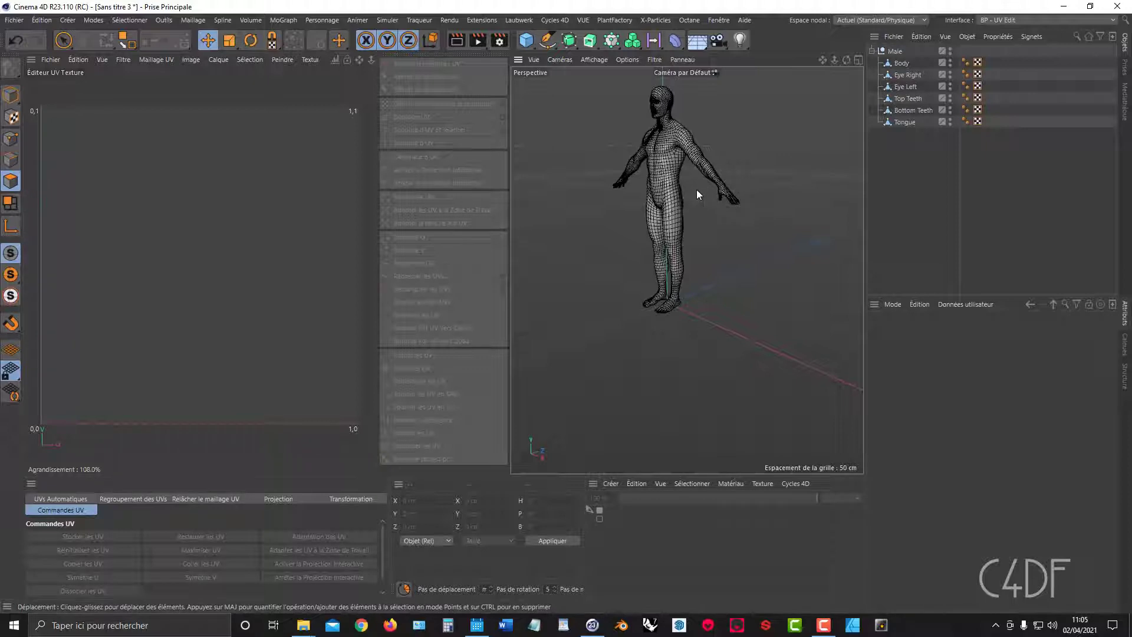
pyautogui.keyDown('alt'); pyautogui.moveTo(678, 201); pyautogui.dragTo(685, 240, button='middle'); pyautogui.keyUp('alt')
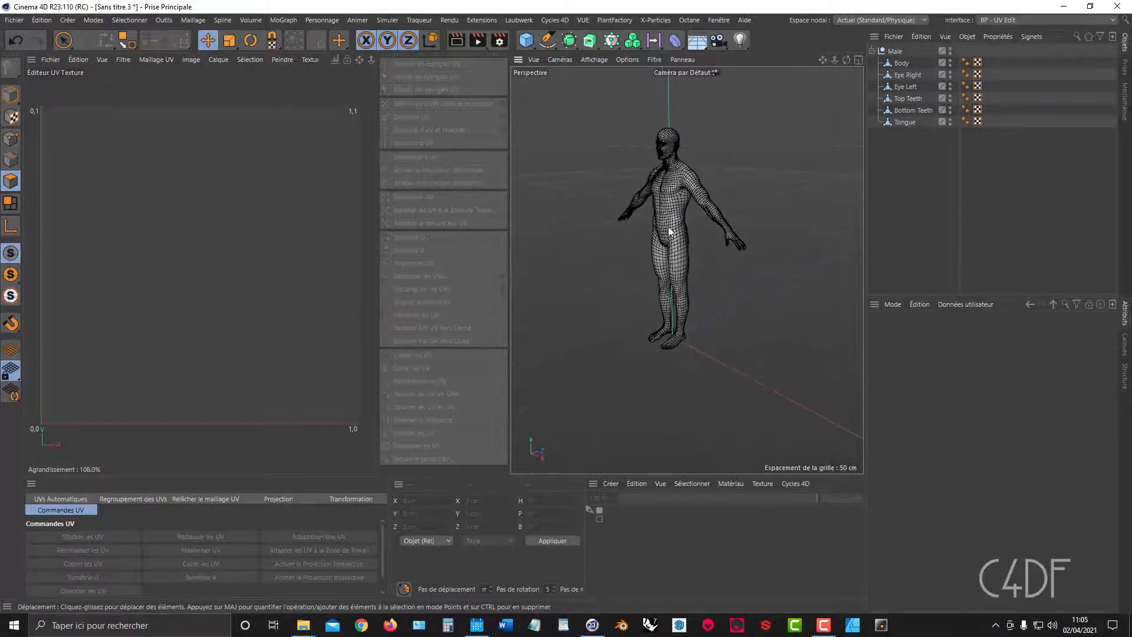
pyautogui.keyDown('alt'); pyautogui.moveTo(668, 227); pyautogui.dragTo(693, 227, button='right'); pyautogui.keyUp('alt')
pyautogui.keyDown('alt'); pyautogui.moveTo(692, 225); pyautogui.dragTo(695, 248); pyautogui.keyUp('alt')
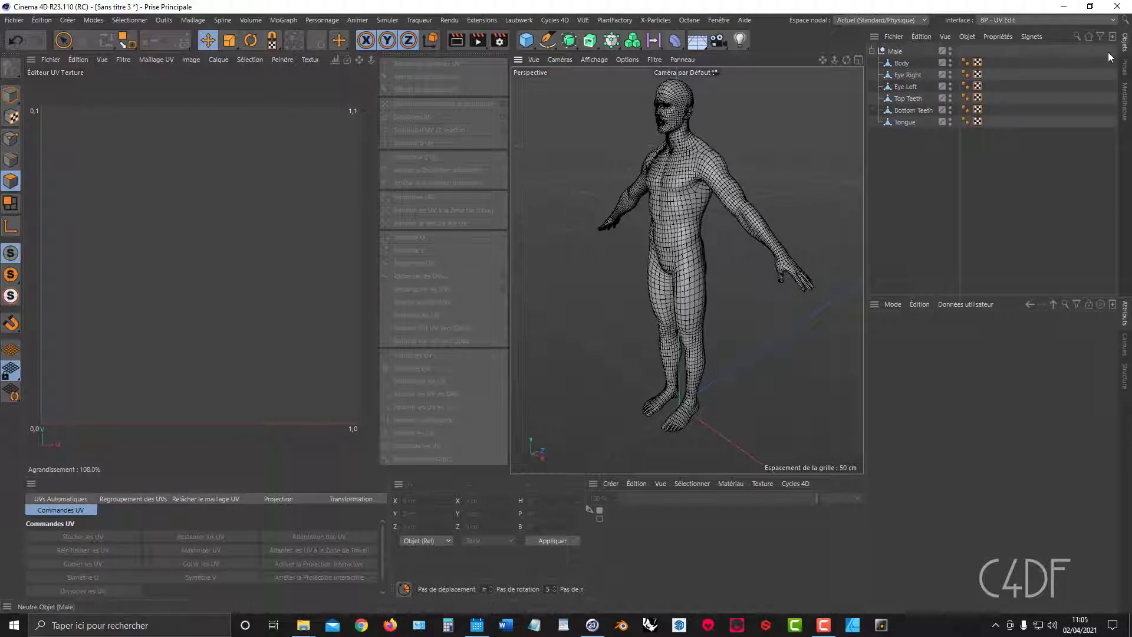
pyautogui.click(902, 64)
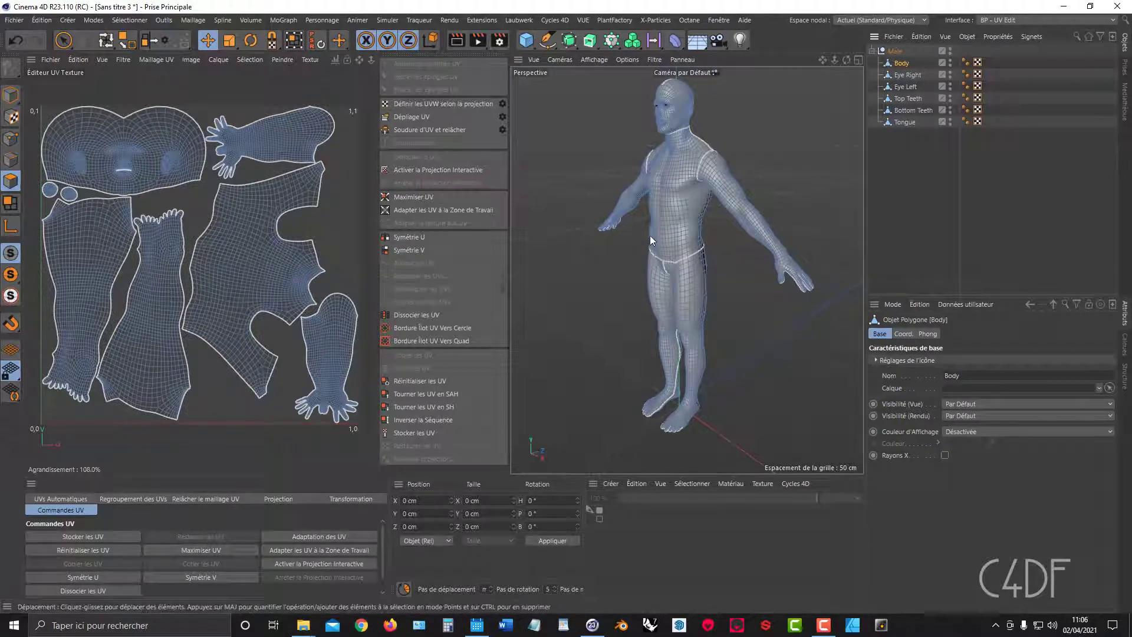
pyautogui.keyDown('alt'); pyautogui.moveTo(715, 267); pyautogui.dragTo(682, 115); pyautogui.keyUp('alt')
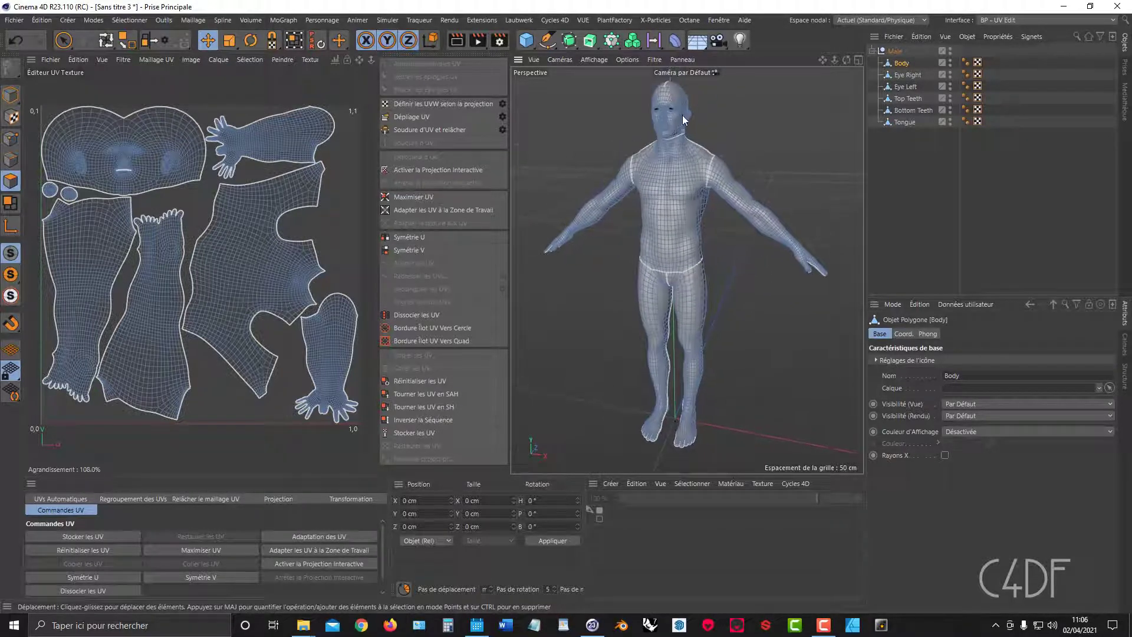
pyautogui.keyDown('alt'); pyautogui.moveTo(682, 190); pyautogui.dragTo(682, 158); pyautogui.keyUp('alt')
pyautogui.keyDown('alt'); pyautogui.moveTo(682, 159); pyautogui.dragTo(675, 161, button='right'); pyautogui.keyUp('alt')
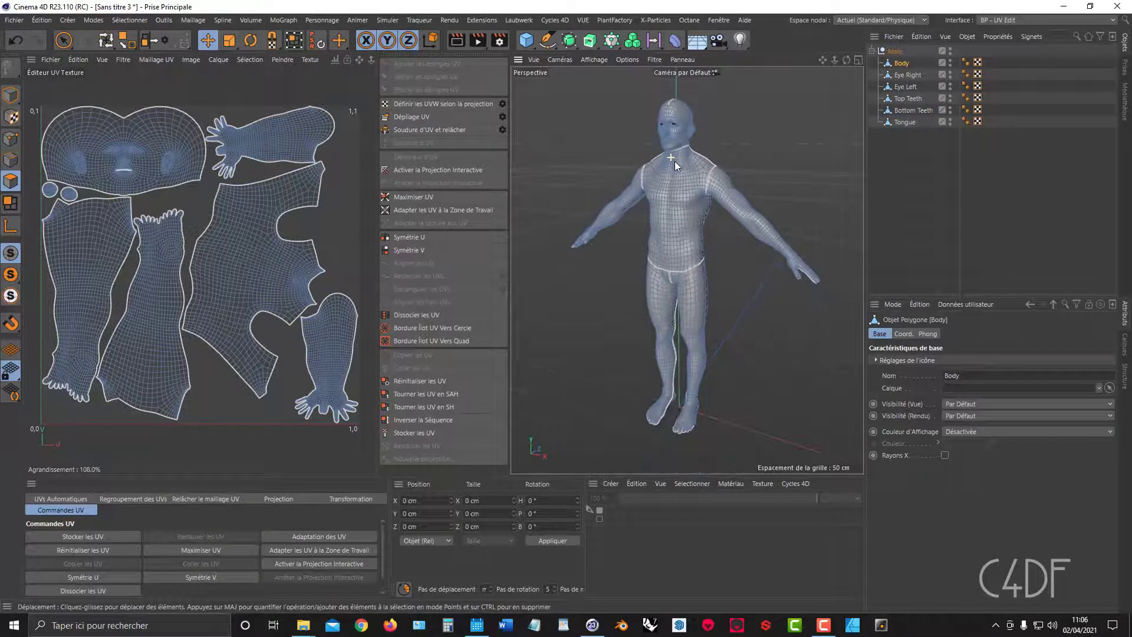
pyautogui.keyDown('alt'); pyautogui.moveTo(683, 169); pyautogui.dragTo(692, 161, button='middle'); pyautogui.keyUp('alt')
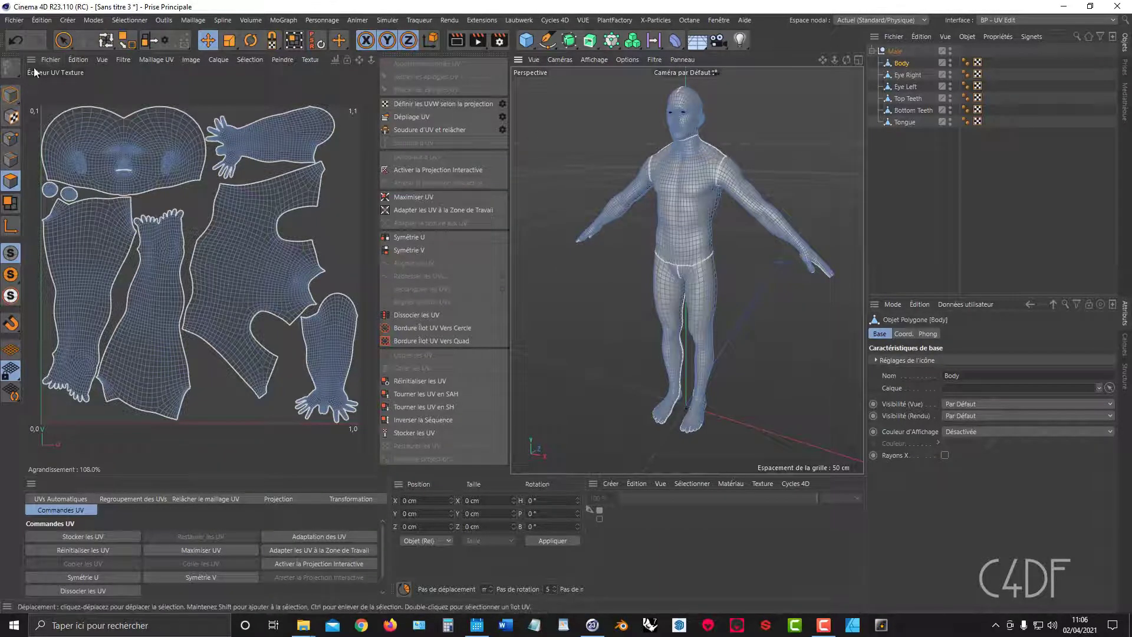
pyautogui.click(51, 61)
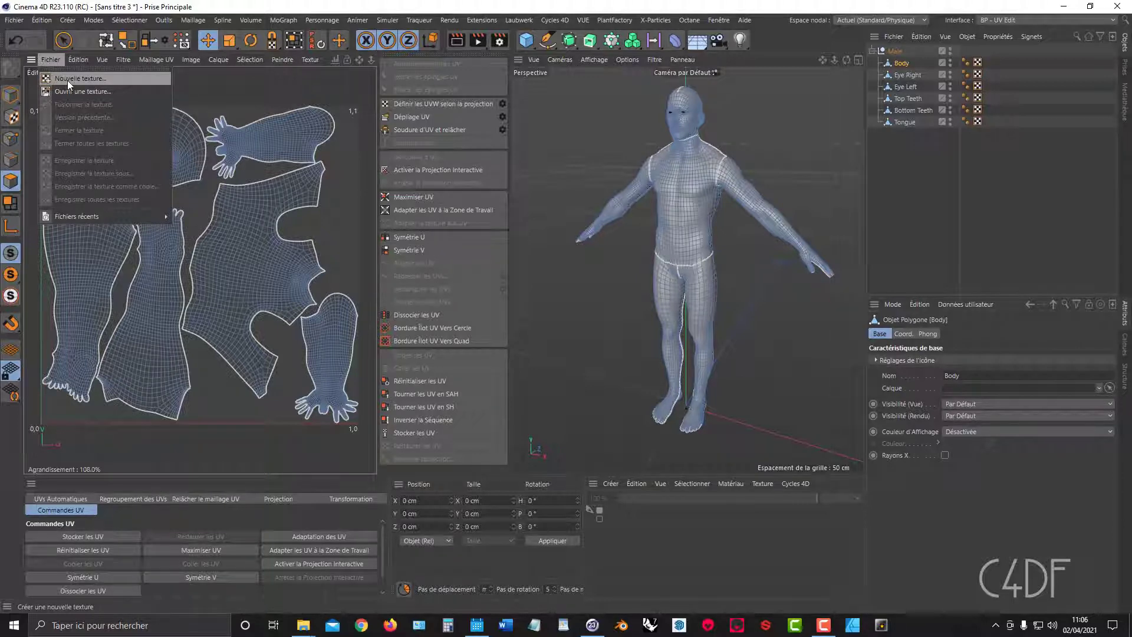
pyautogui.moveTo(75, 60)
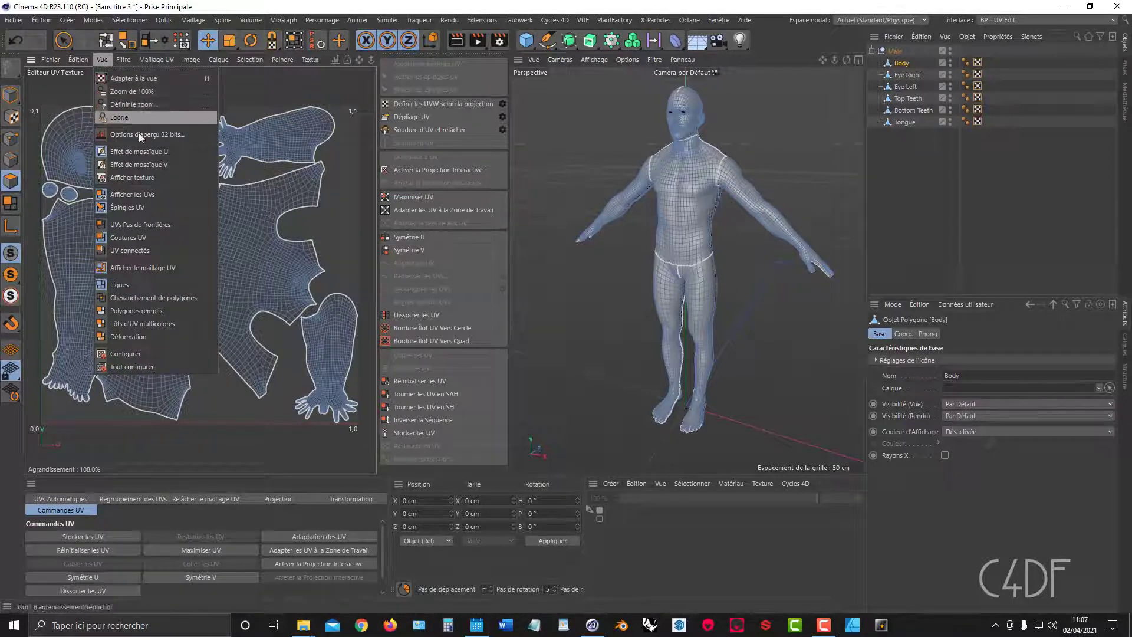
# Detach the UV editor's view commands as a floating palette and place it over the UV islands
pyautogui.click(113, 69)
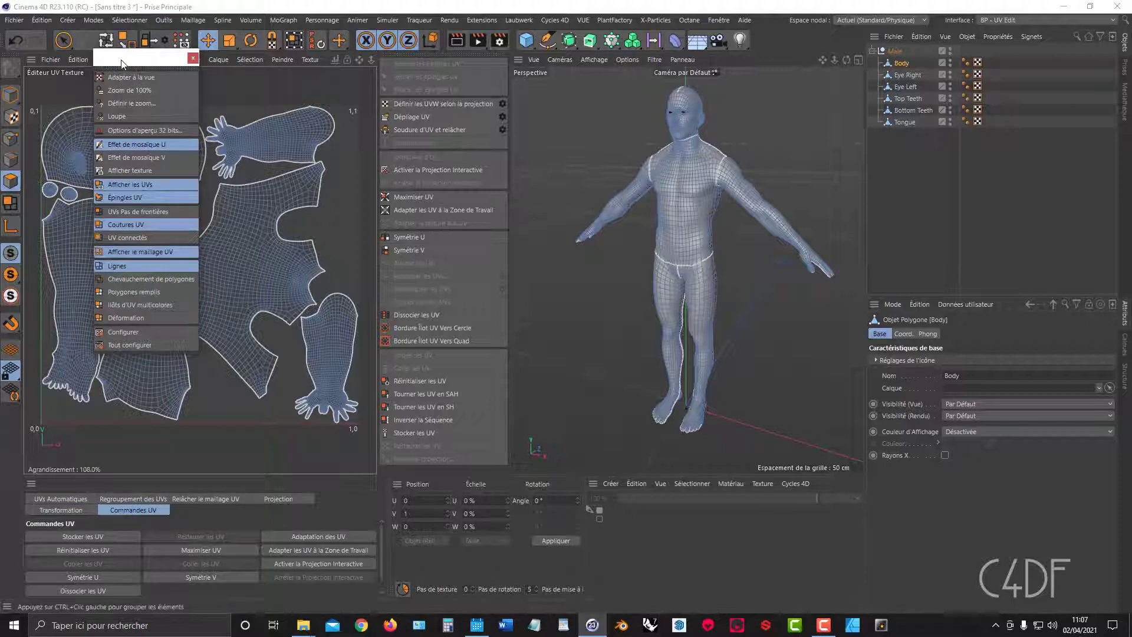
pyautogui.moveTo(122, 56); pyautogui.dragTo(287, 86)
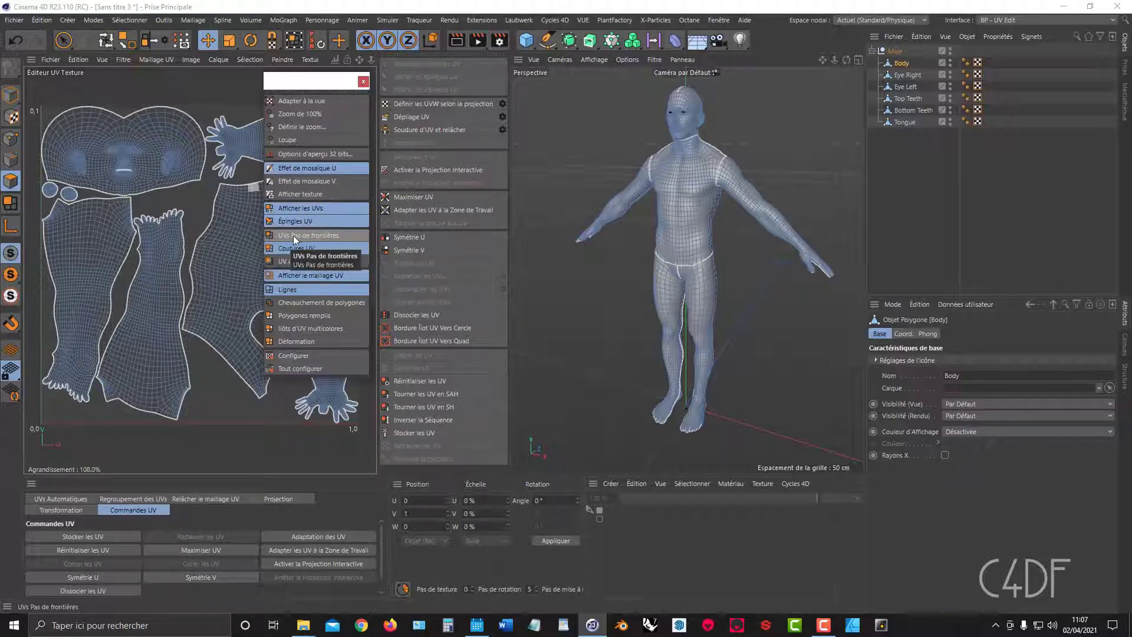
pyautogui.moveTo(303, 86); pyautogui.dragTo(299, 93)
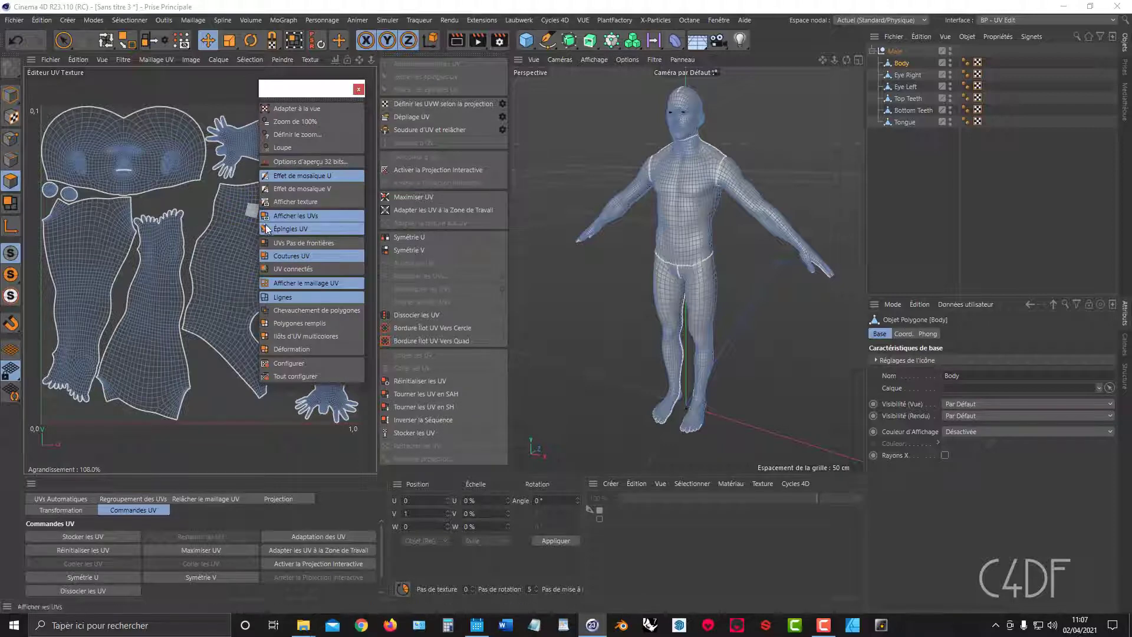
# Compare the Body's UV border display options: no borders, seams and connected UVs
pyautogui.click(281, 242)
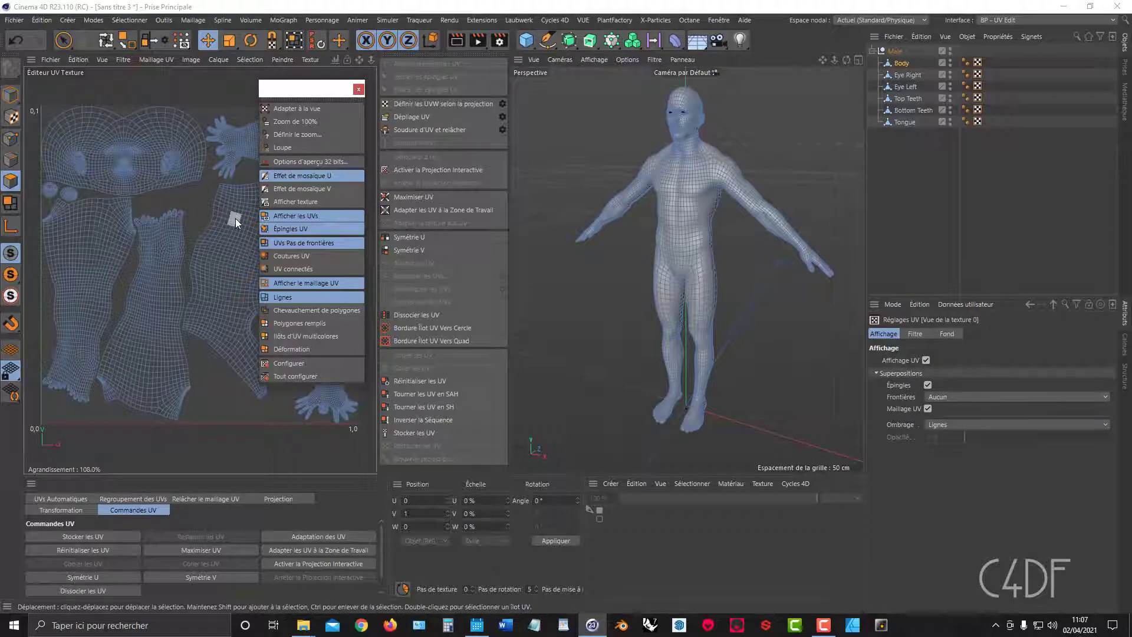
pyautogui.click(293, 255)
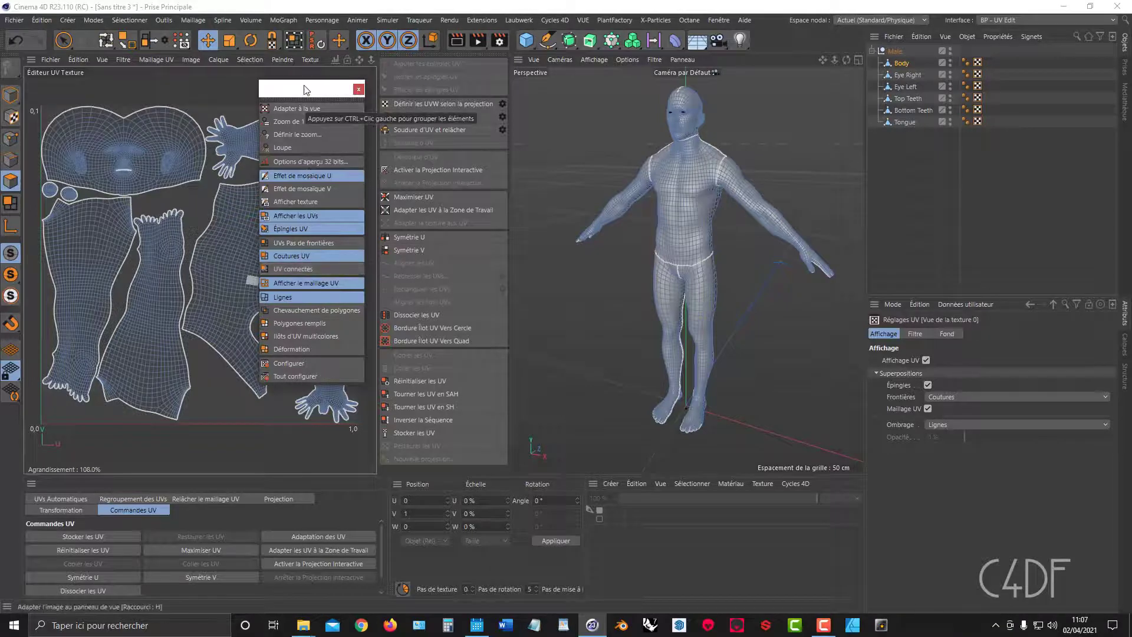
pyautogui.moveTo(303, 92); pyautogui.dragTo(299, 123)
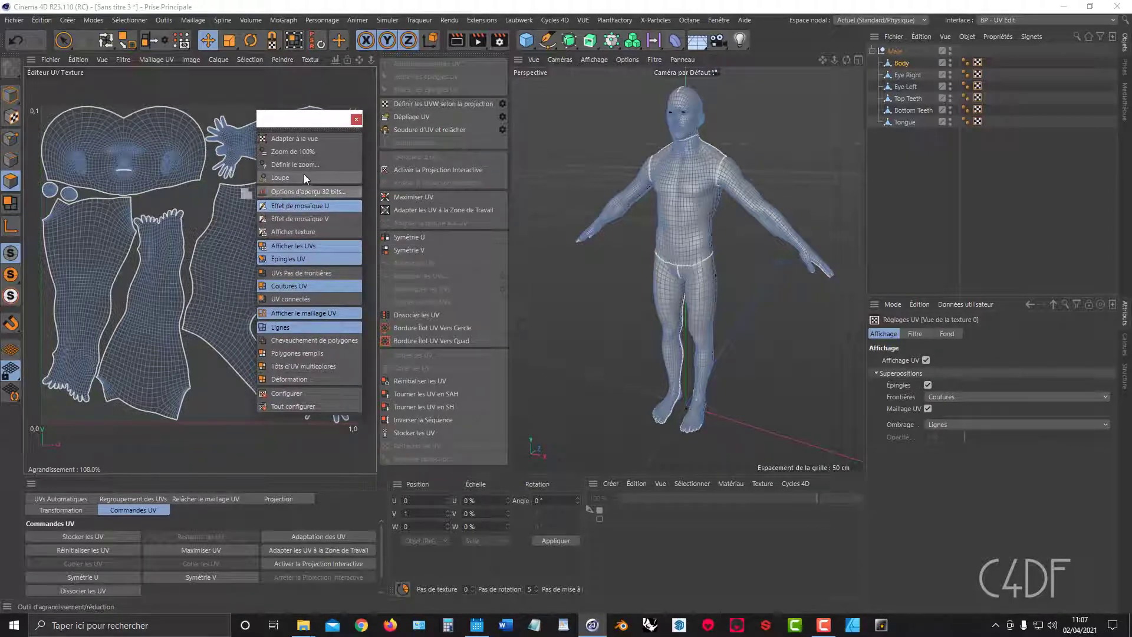
pyautogui.click(289, 299)
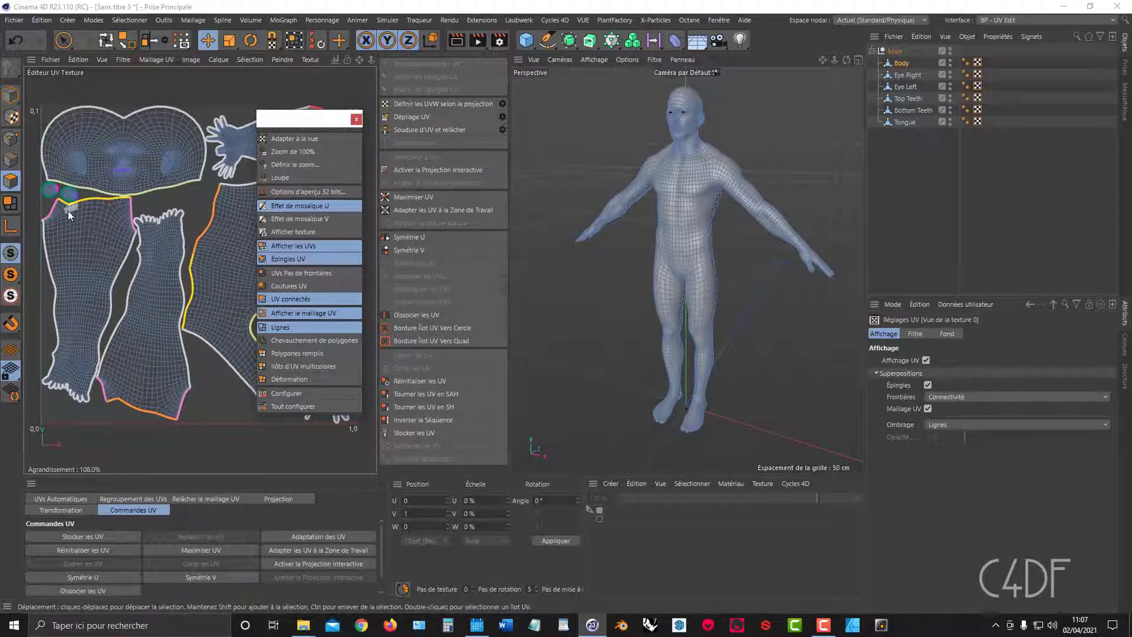
# Move the floating palette clear of the UV islands and turn off the connected UV borders
pyautogui.moveTo(334, 121); pyautogui.dragTo(440, 110)
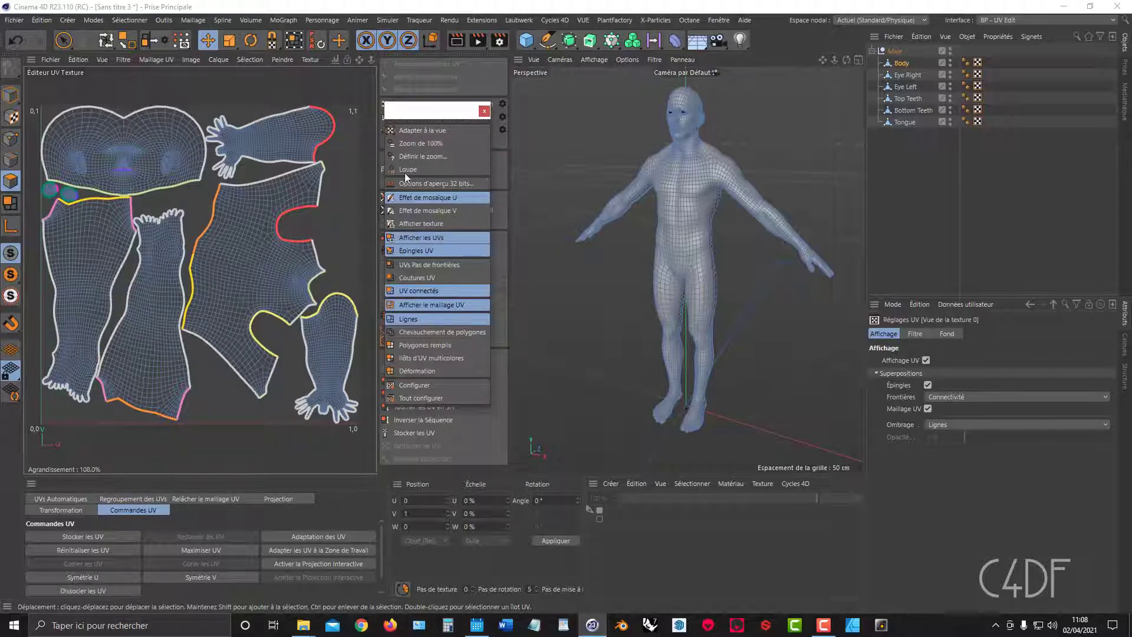
pyautogui.moveTo(423, 114); pyautogui.dragTo(269, 102)
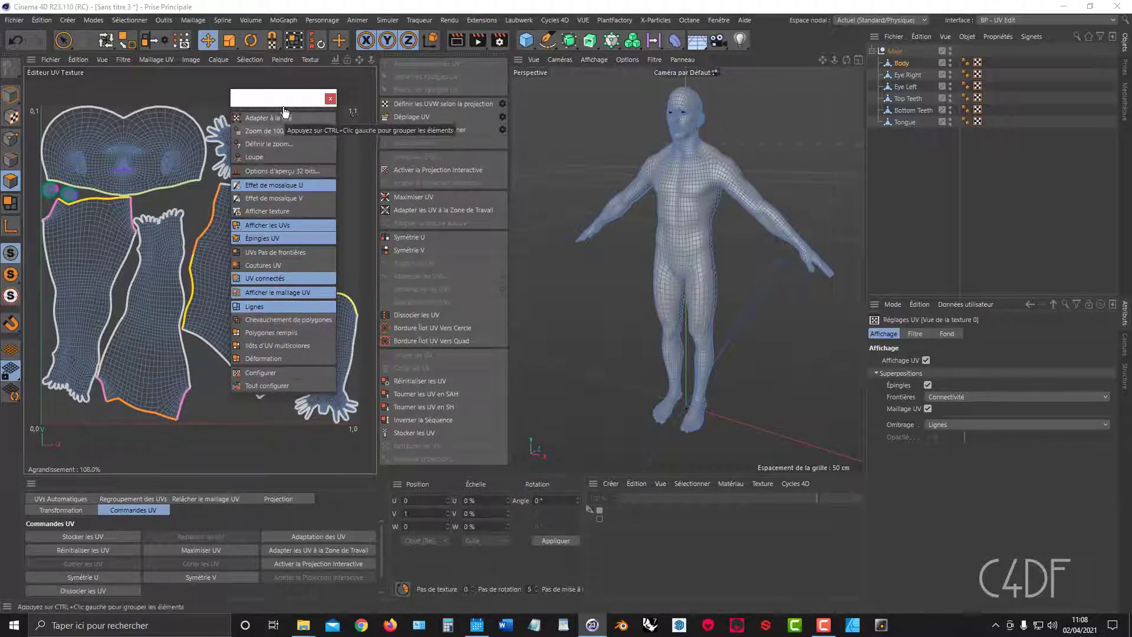
pyautogui.moveTo(294, 106); pyautogui.dragTo(437, 91)
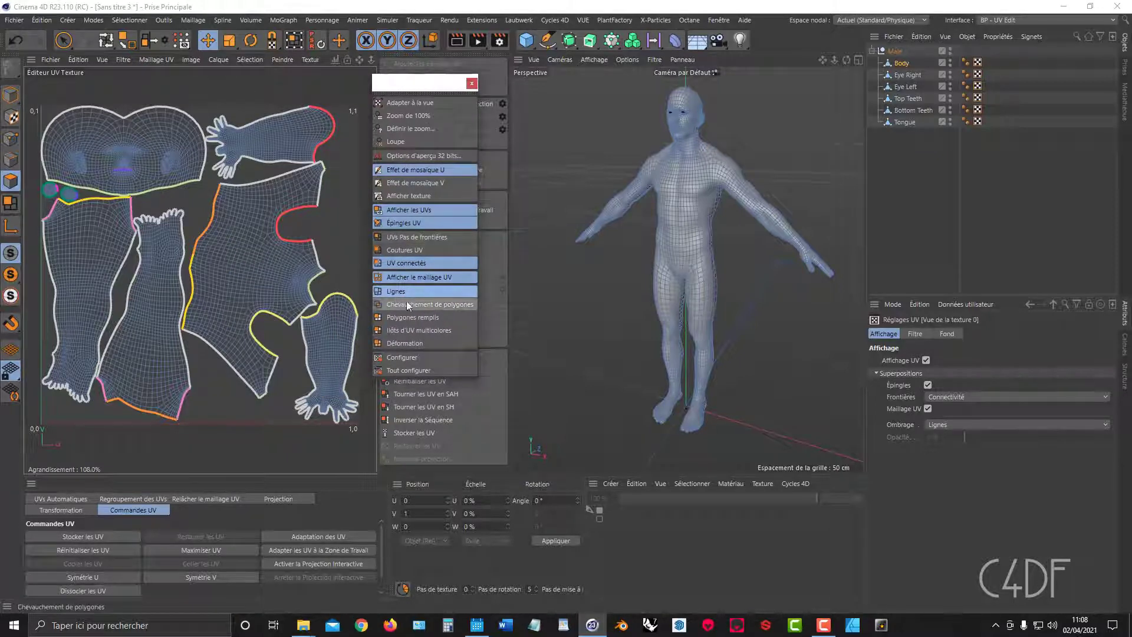
pyautogui.click(403, 264)
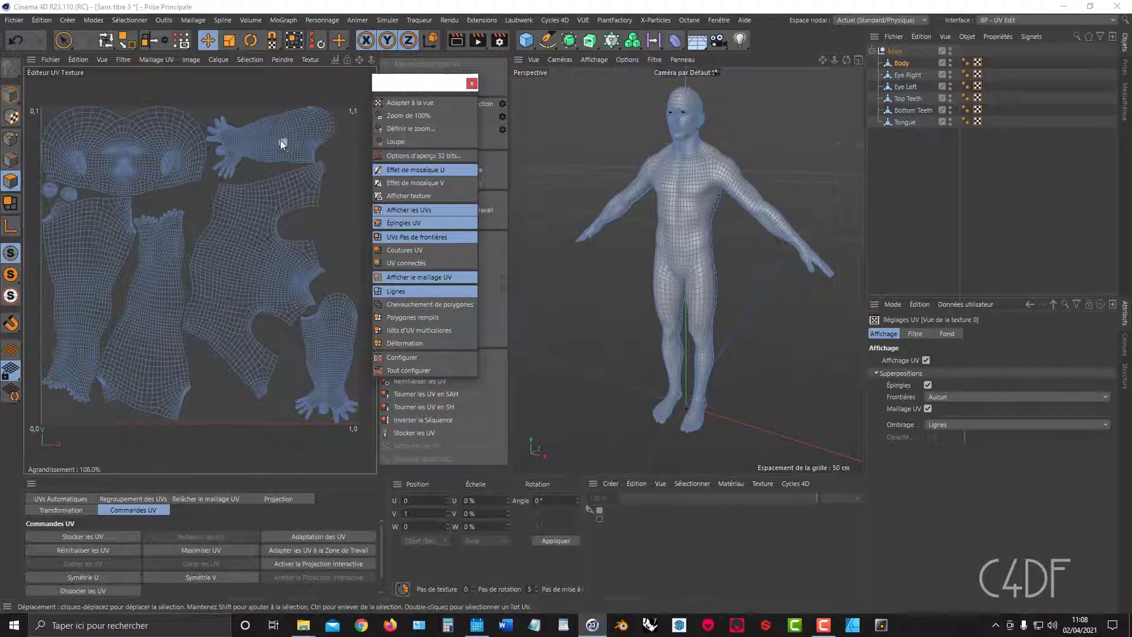
# Switch to UV mode, select the arm island above the torso island and move it down to overlap the torso
pyautogui.click(12, 181)
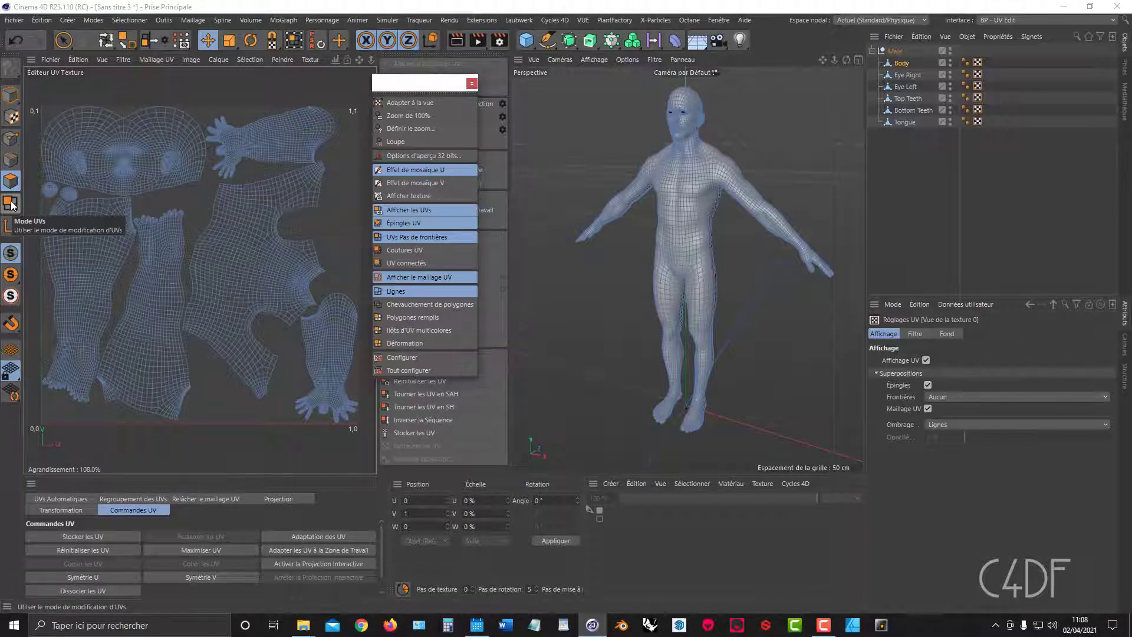
pyautogui.click(11, 204)
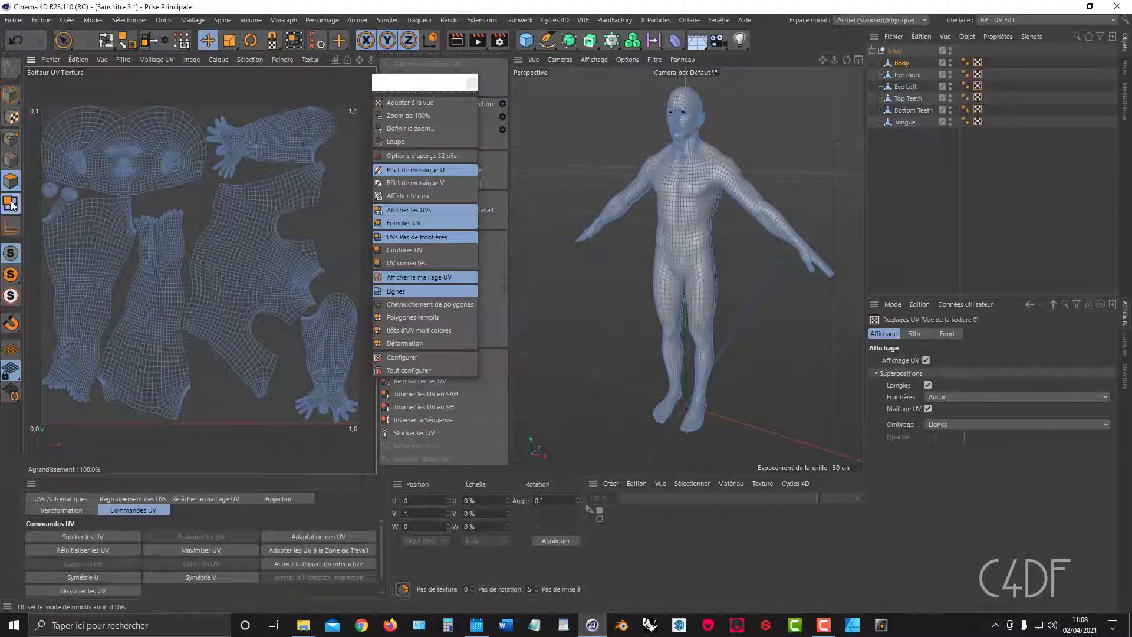
pyautogui.doubleClick(281, 144)
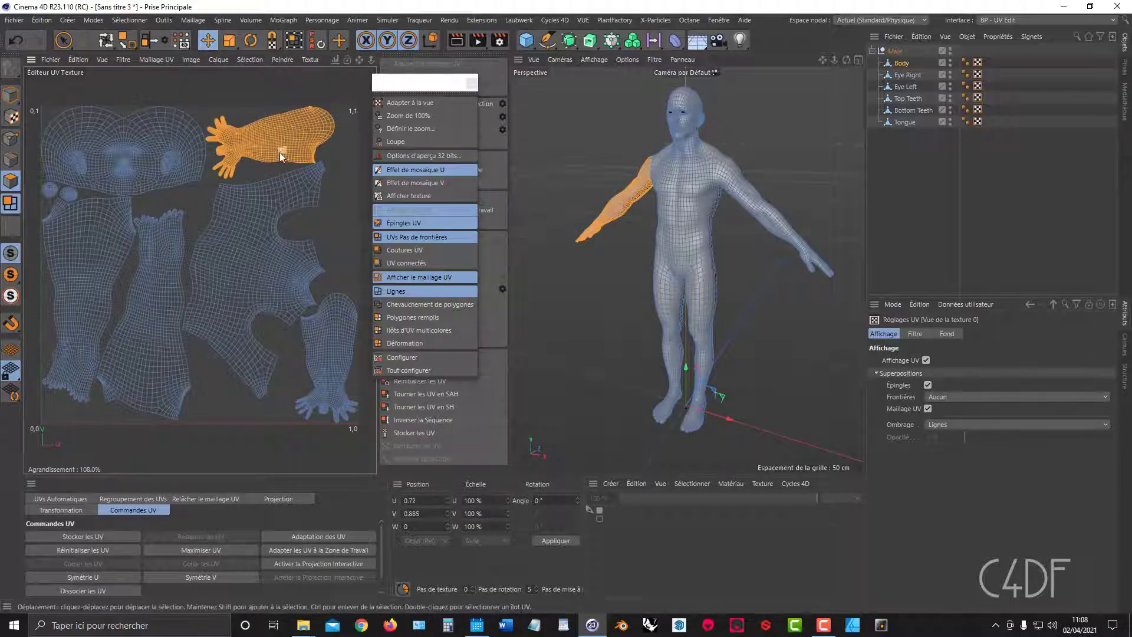
pyautogui.moveTo(277, 147); pyautogui.dragTo(276, 193)
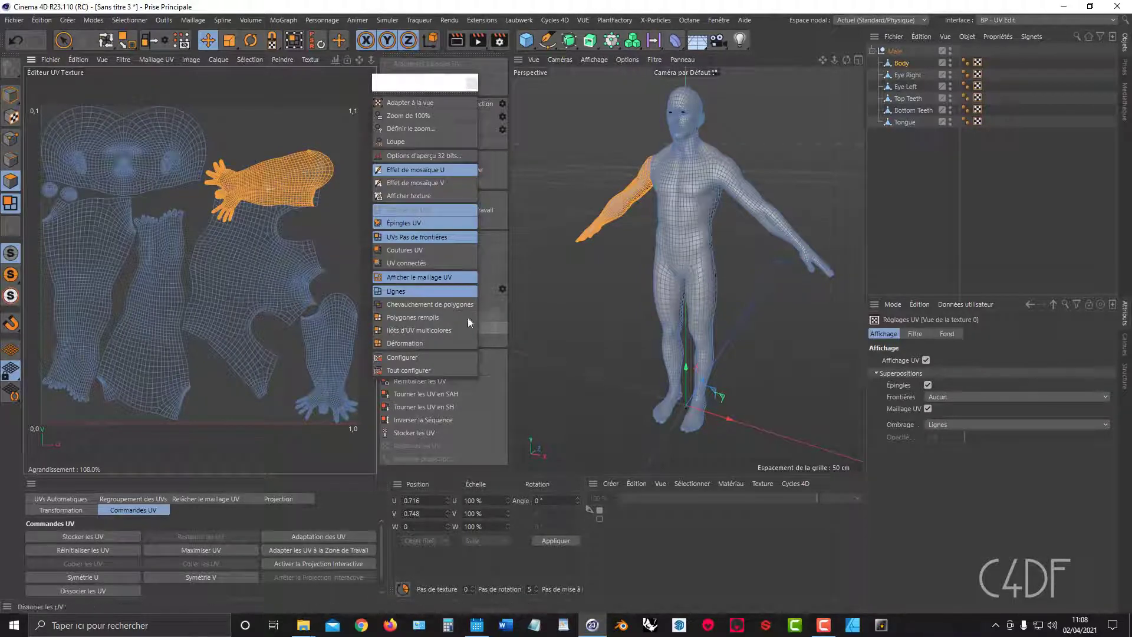
# Display overlapping polygons to inspect the arm and torso islands, and undo the arm island's move
pyautogui.click(424, 303)
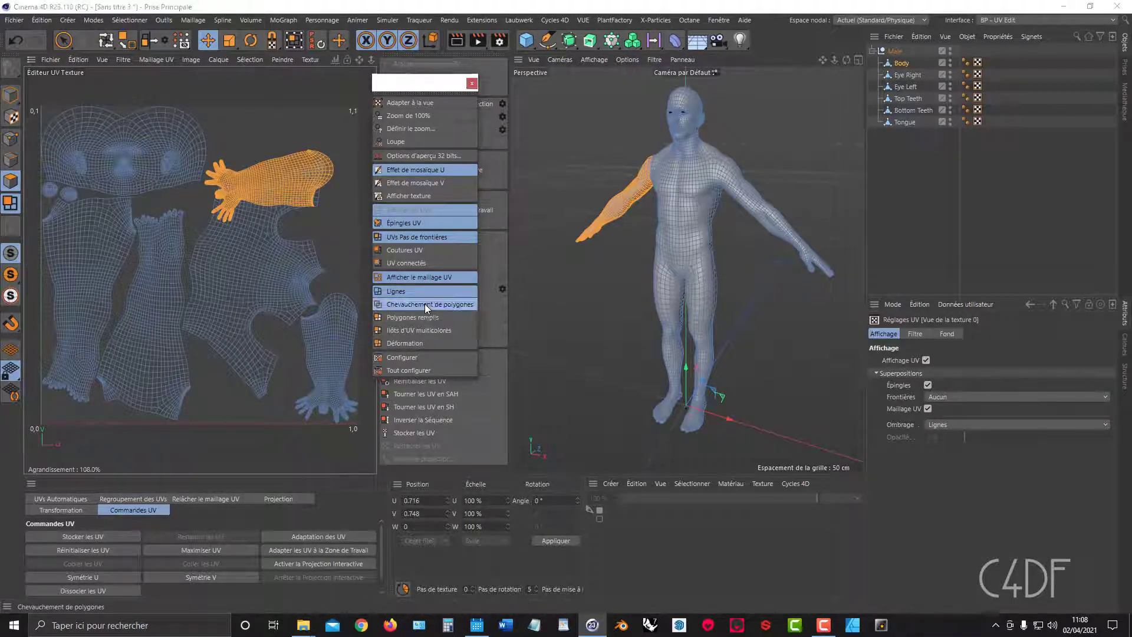
pyautogui.scroll(5, 312, 188)
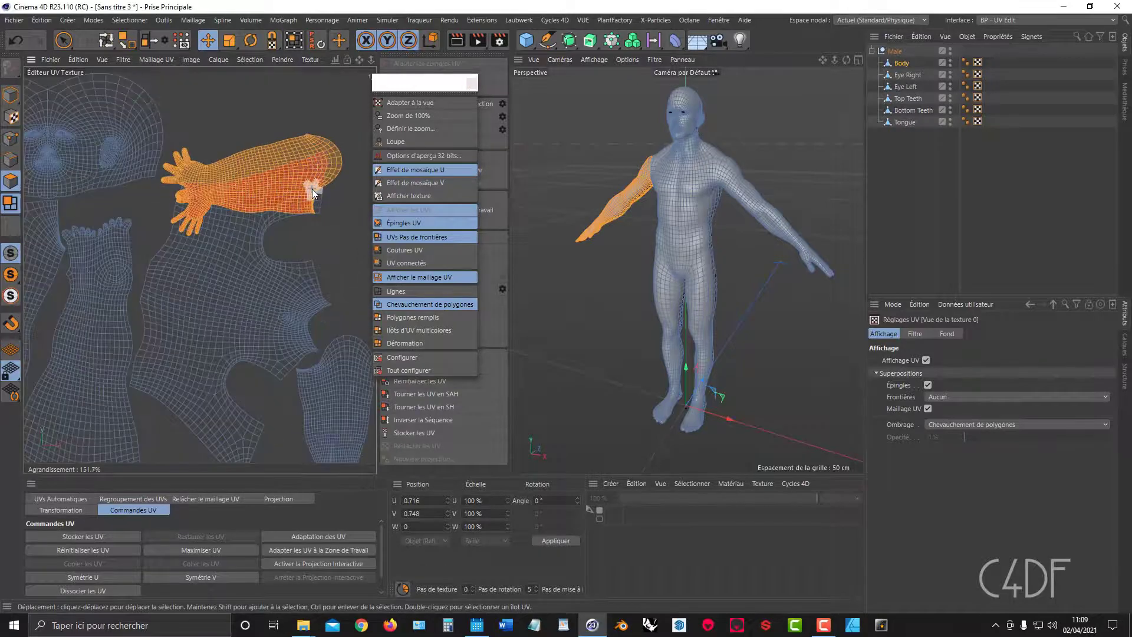
pyautogui.scroll(-3, 281, 186)
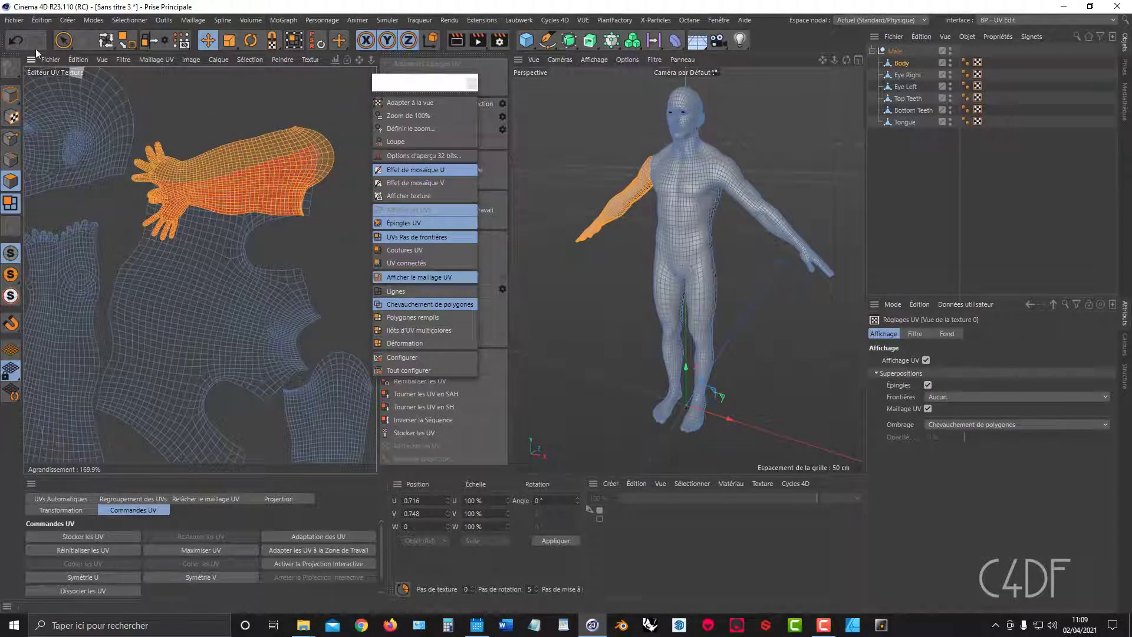
pyautogui.click(17, 41)
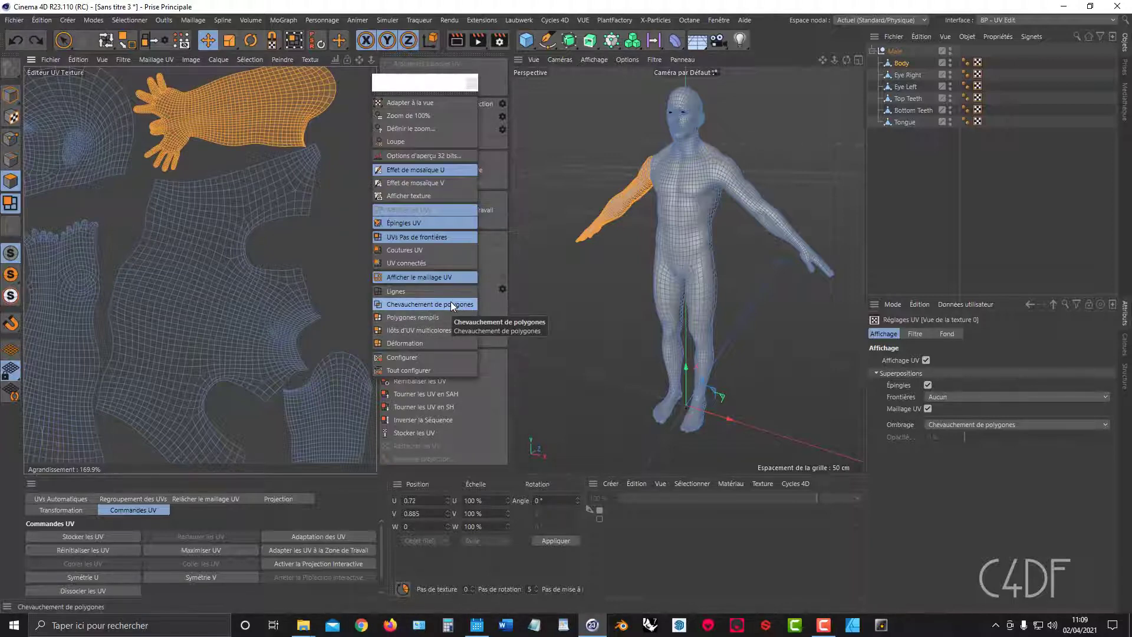
pyautogui.scroll(-2, 306, 276)
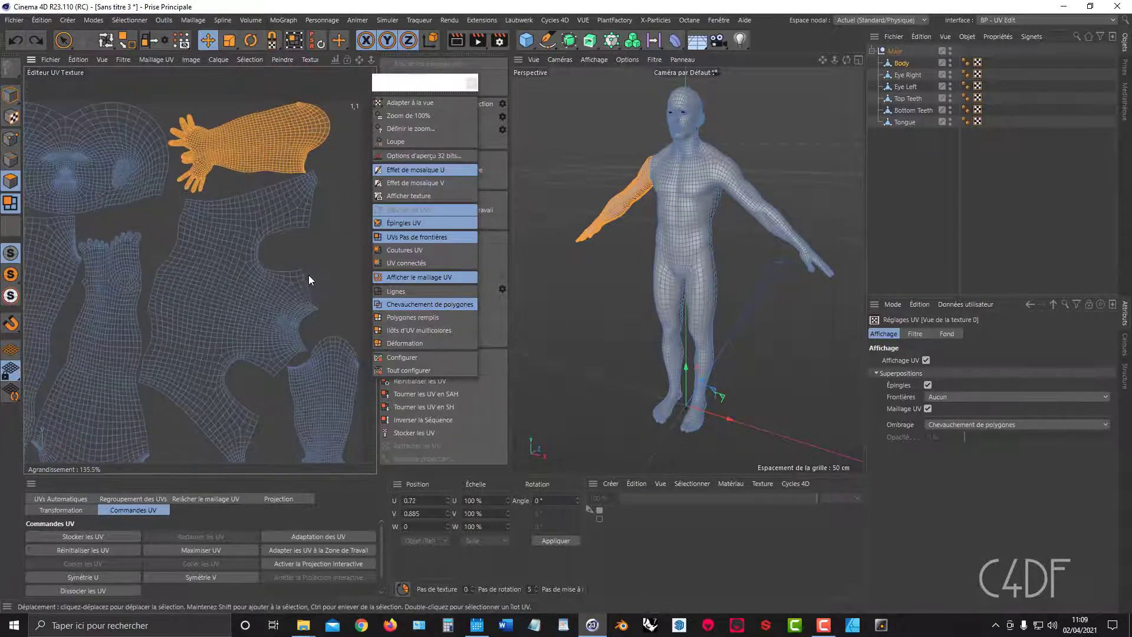
# Shade the UV islands as filled polygons, try 100% opacity and set the opacity back to 50%
pyautogui.click(415, 318)
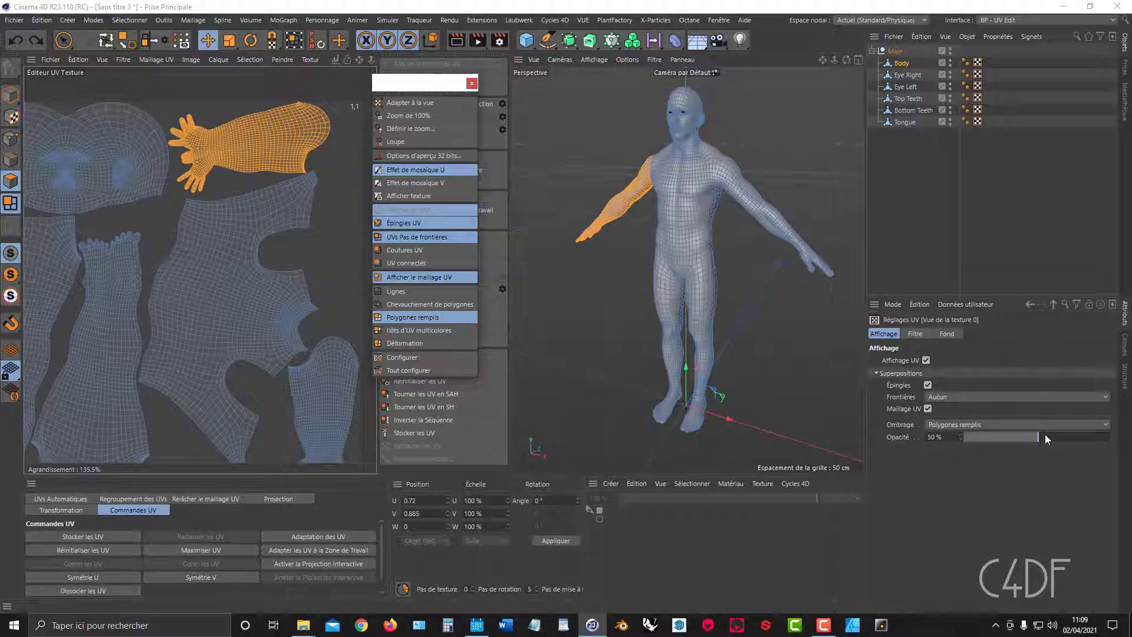
pyautogui.moveTo(1038, 437); pyautogui.dragTo(1120, 445)
pyautogui.moveTo(947, 437); pyautogui.dragTo(859, 431)
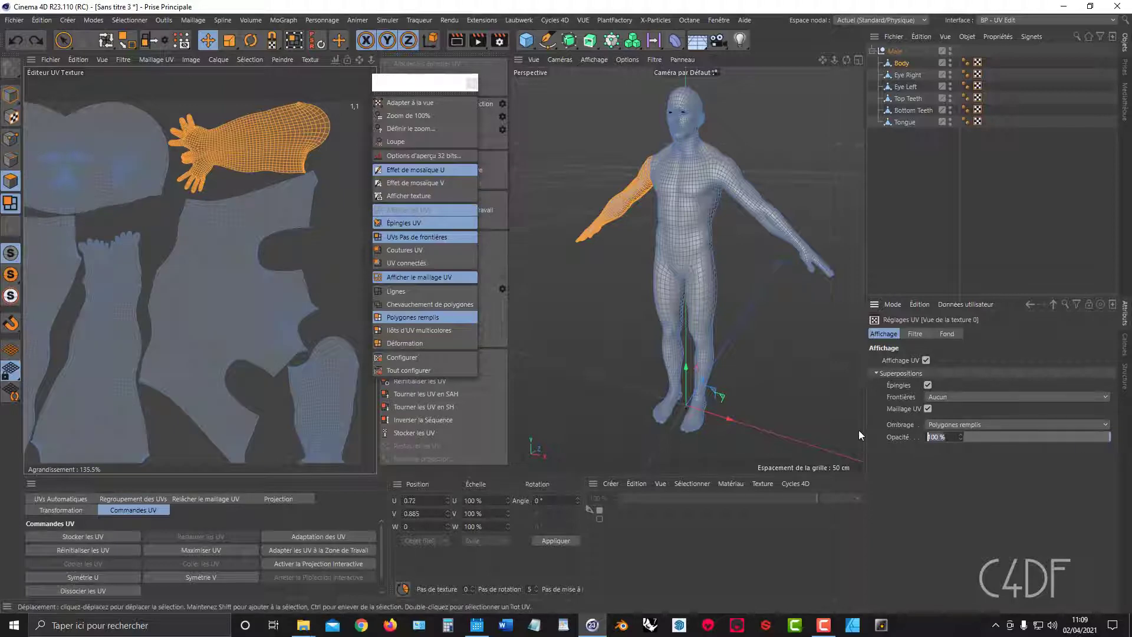
pyautogui.write('50')
pyautogui.press('Return')
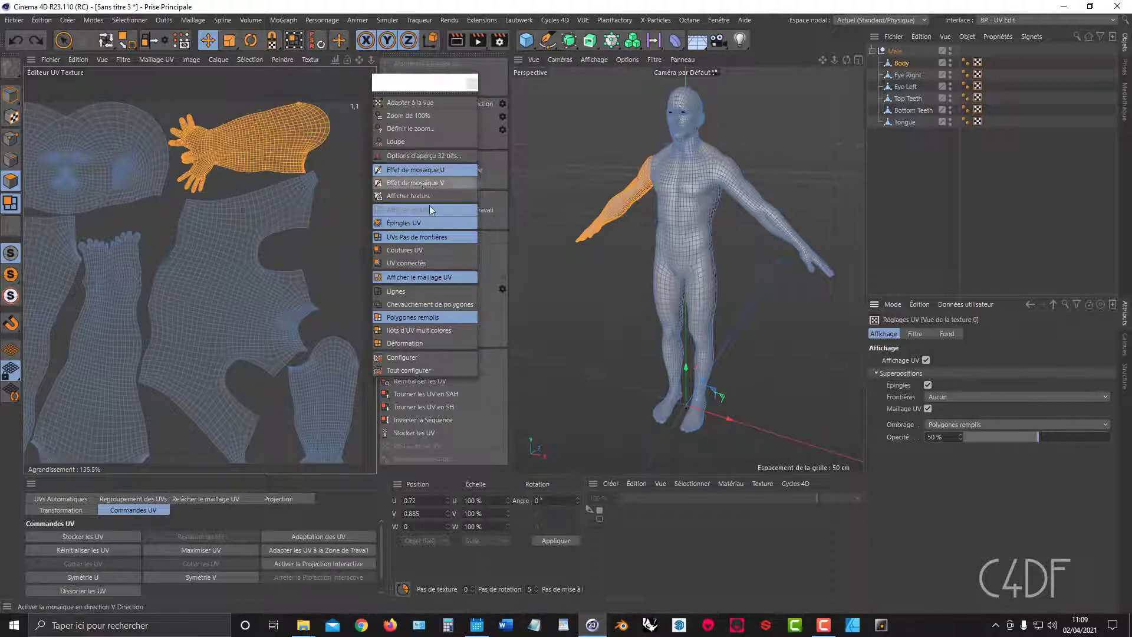
# Shade the UV islands with the multicolored islands option in both the UV editor and the 3D view
pyautogui.click(418, 331)
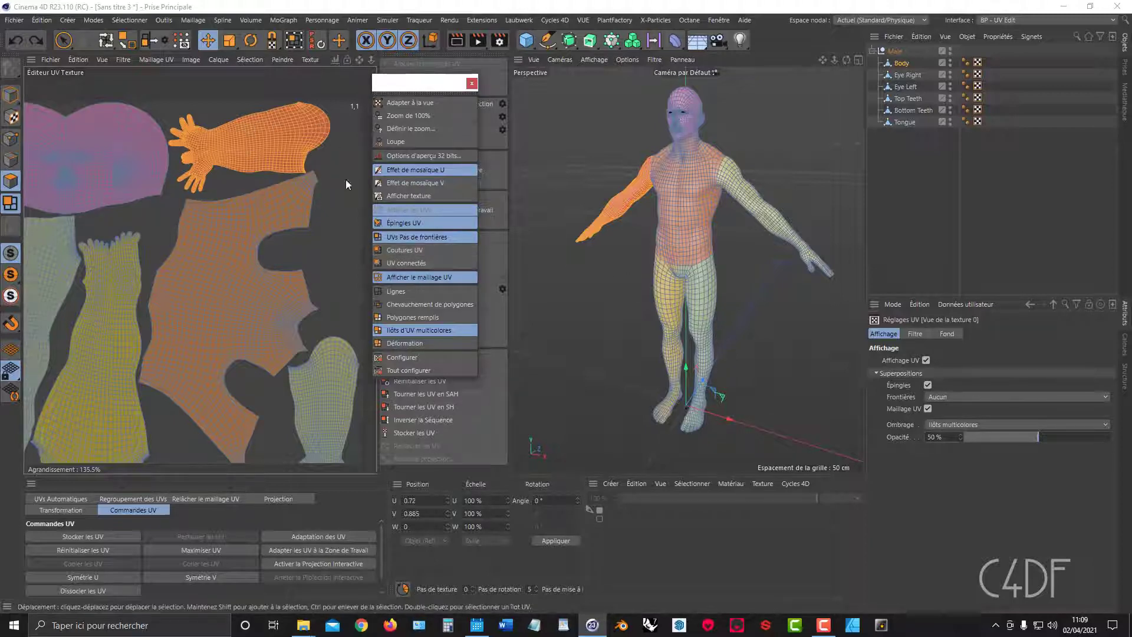
pyautogui.click(397, 253)
pyautogui.click(398, 253)
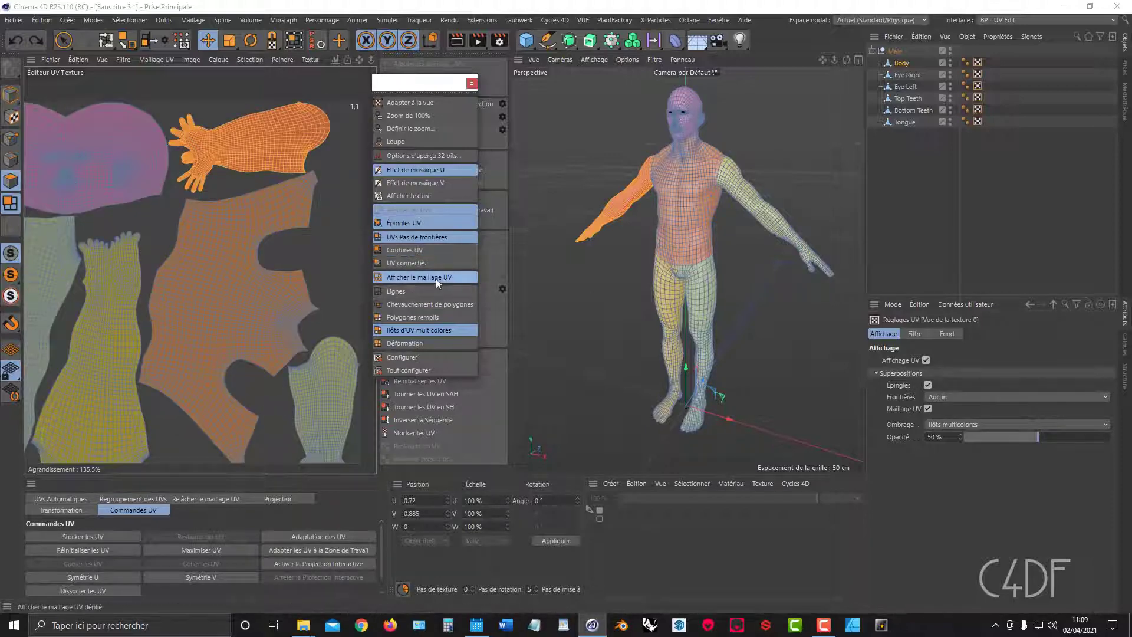
# Shade the UV islands by distortion and inspect the red area on the foot of the leg island
pyautogui.click(405, 345)
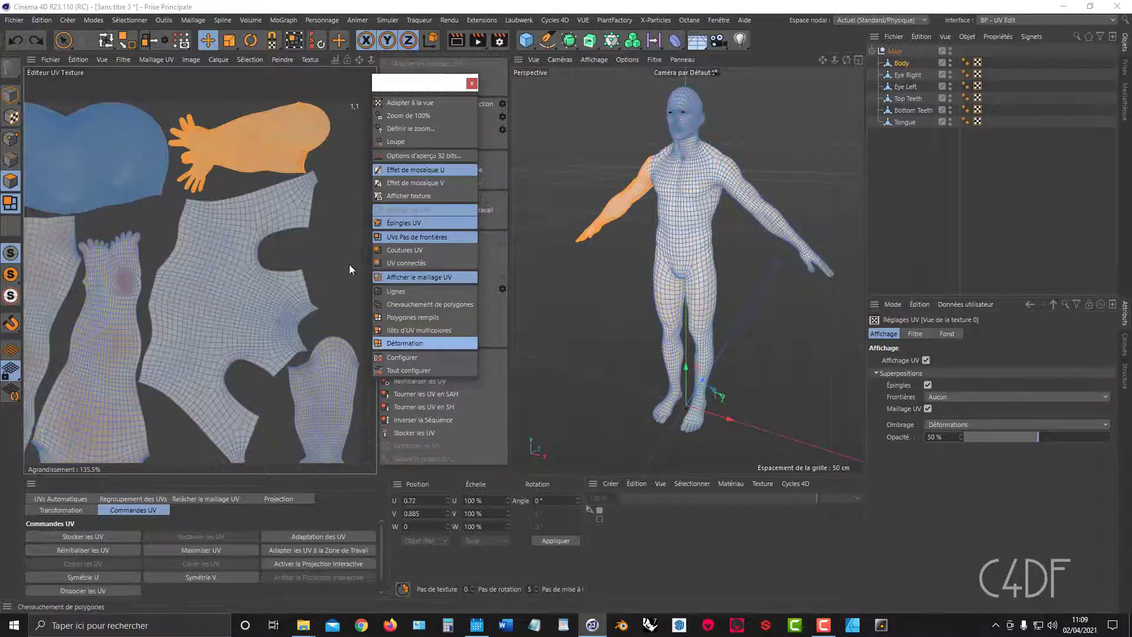
pyautogui.scroll(8, 122, 287)
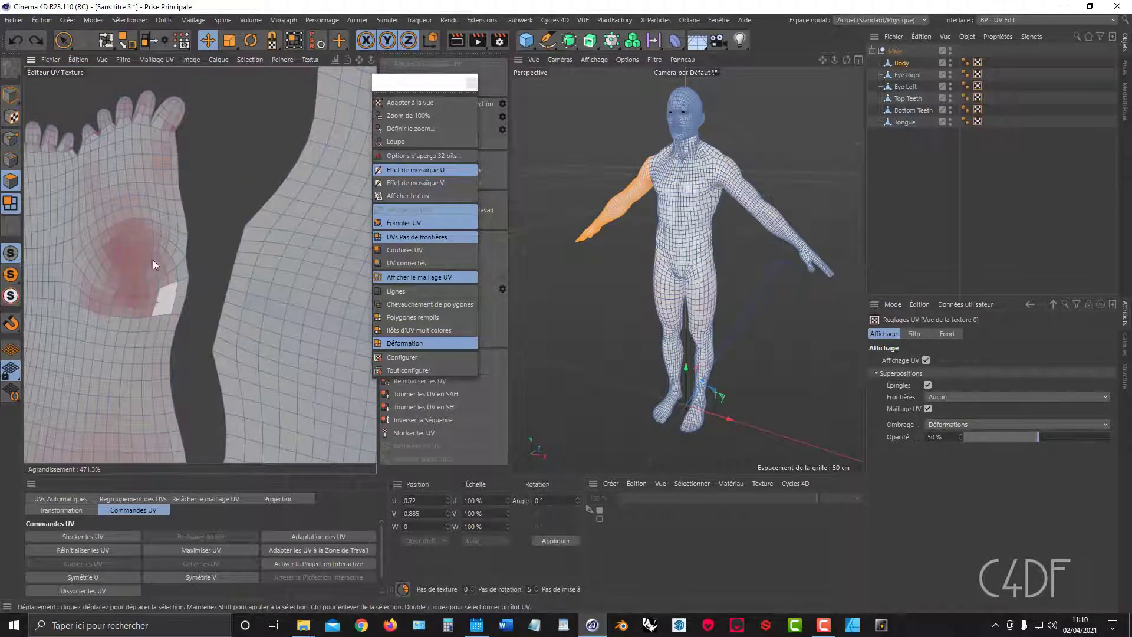
pyautogui.scroll(-2, 152, 252)
pyautogui.scroll(-4, 151, 253)
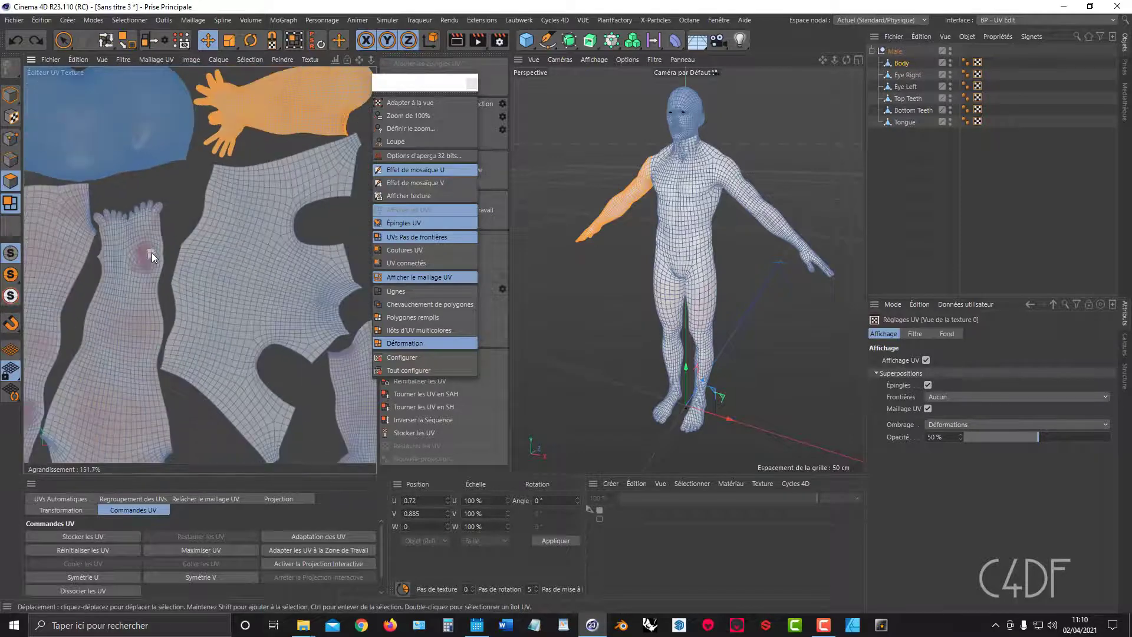
# Deselect the arm island and close the floating palette of view commands
pyautogui.click(344, 160)
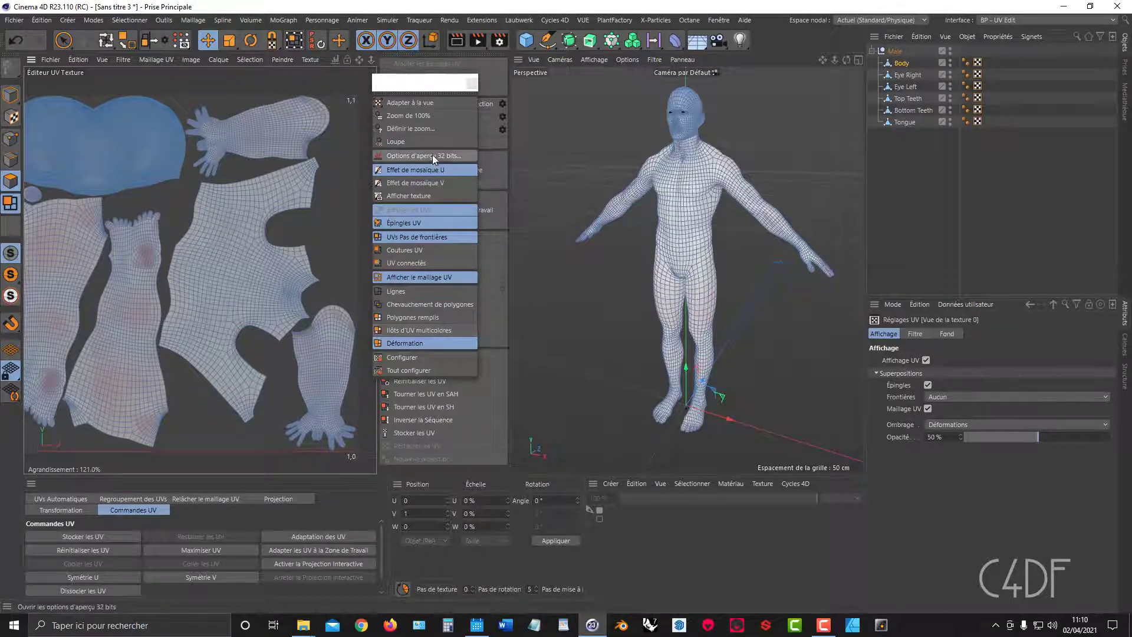
pyautogui.moveTo(417, 88); pyautogui.dragTo(266, 88)
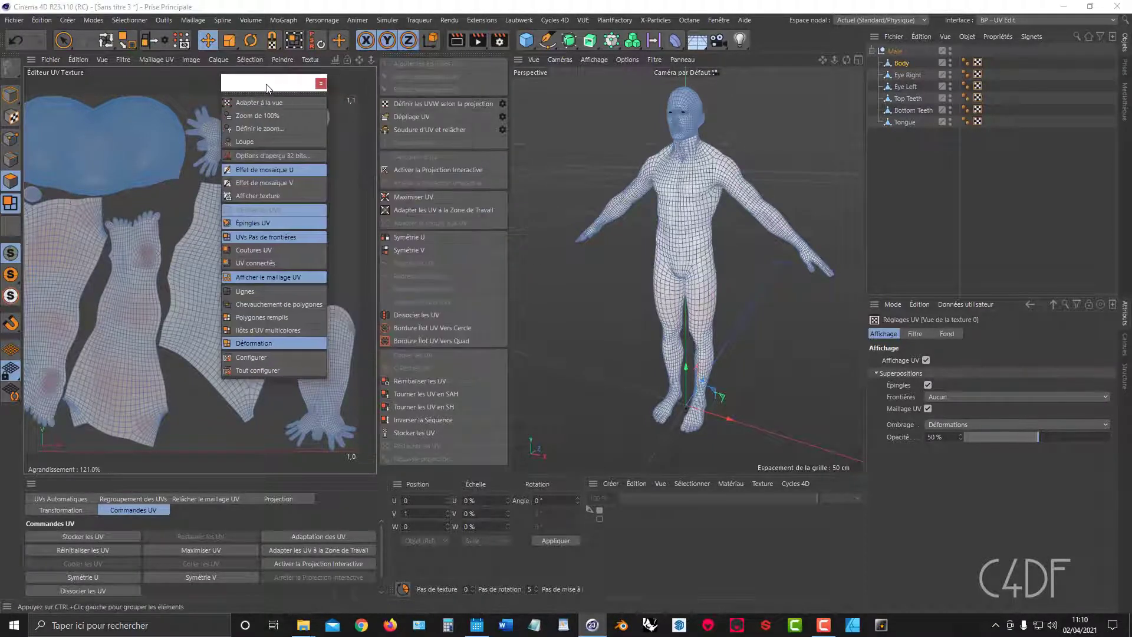
pyautogui.click(321, 83)
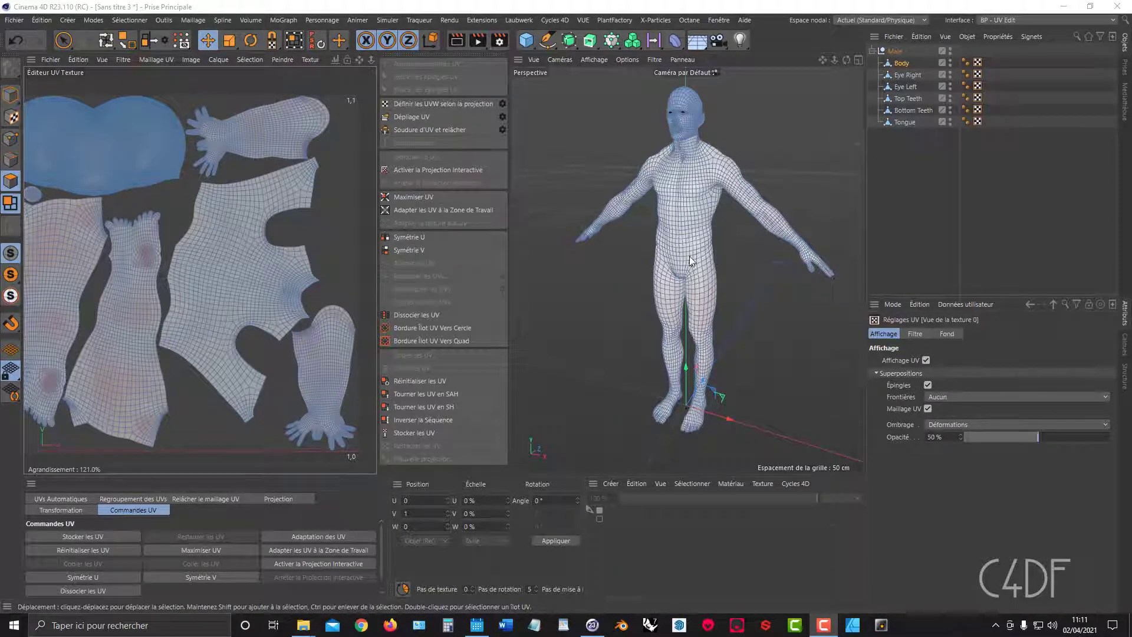
# Reselect the Body mesh and show the UV Map test texture behind its islands in the UV editor
pyautogui.click(906, 147)
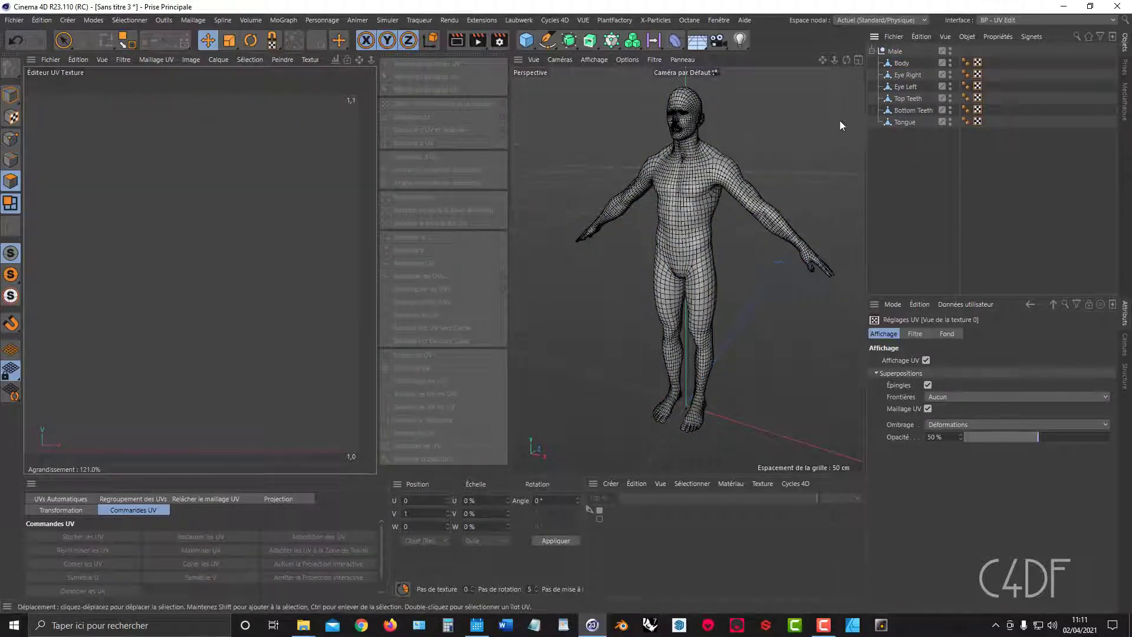
pyautogui.click(902, 63)
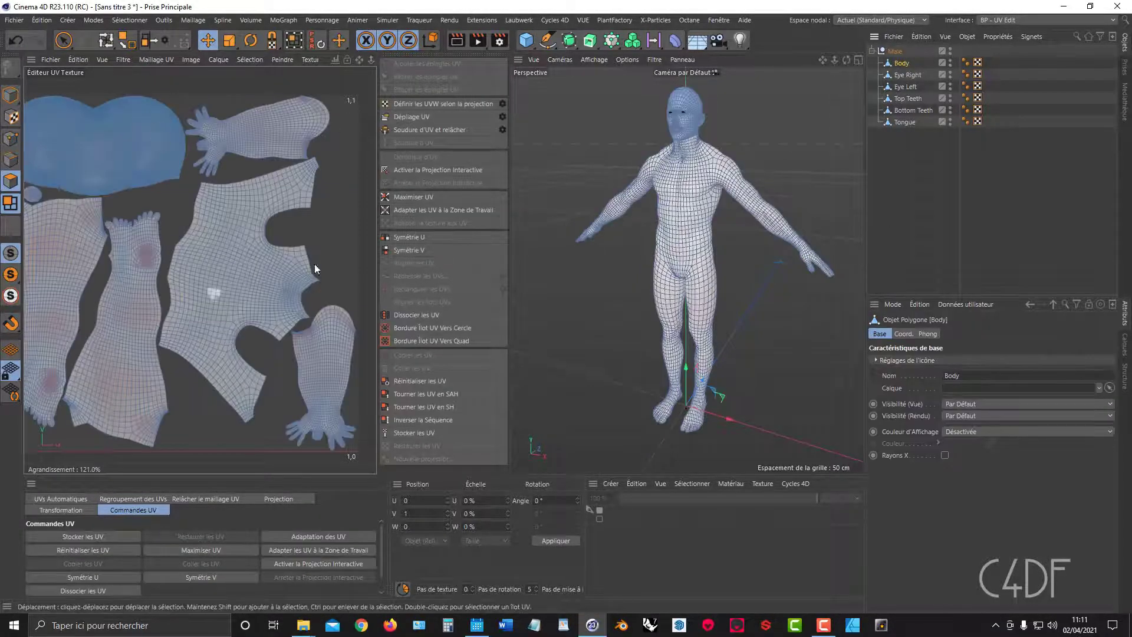
pyautogui.click(309, 61)
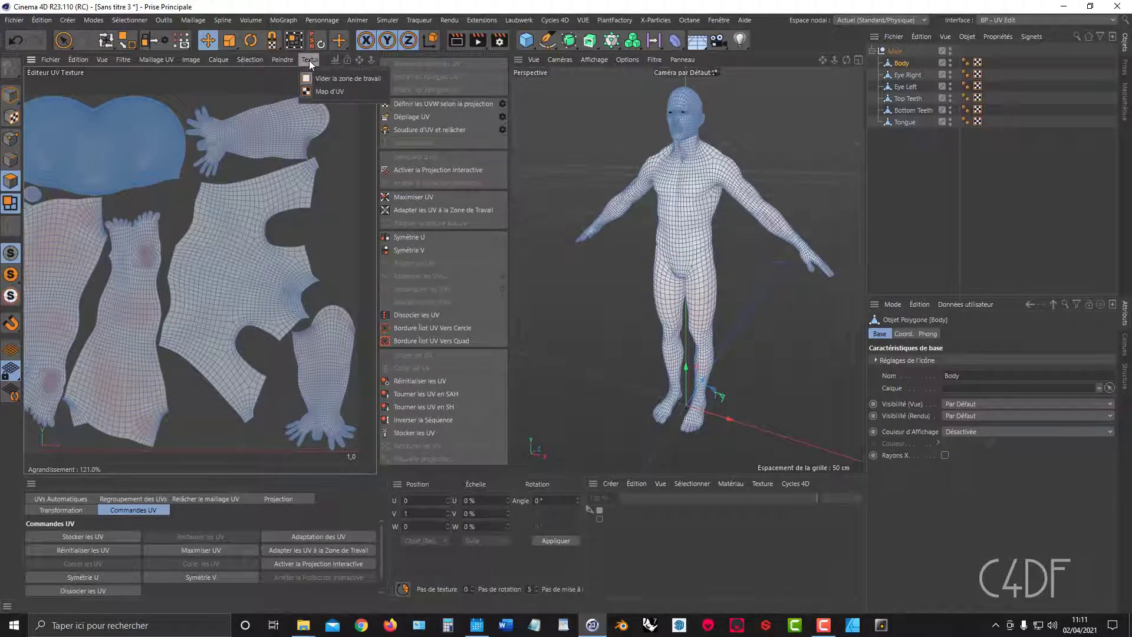
pyautogui.click(330, 92)
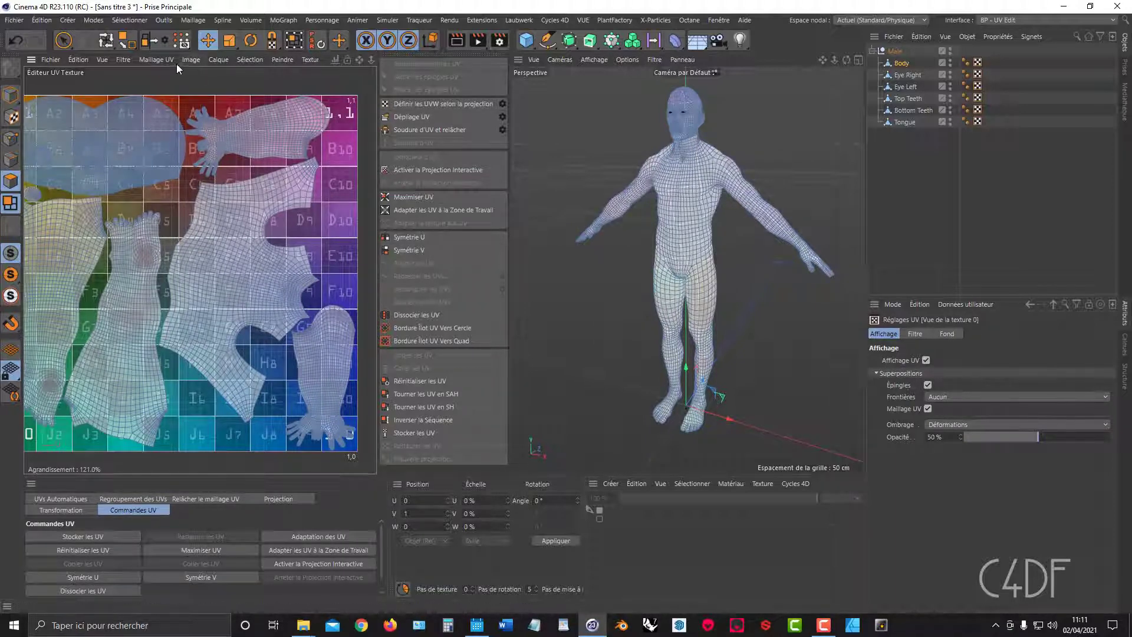
# Turn off the distortion shading so the UV Map texture shows on the body, and inspect its squares on the torso
pyautogui.click(103, 60)
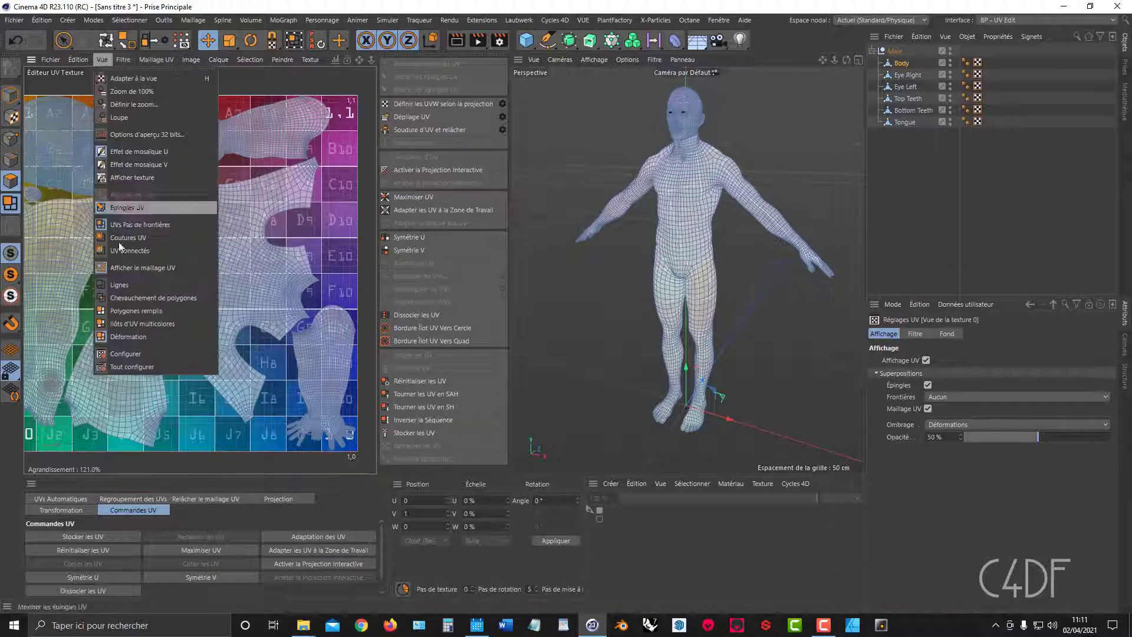
pyautogui.click(124, 338)
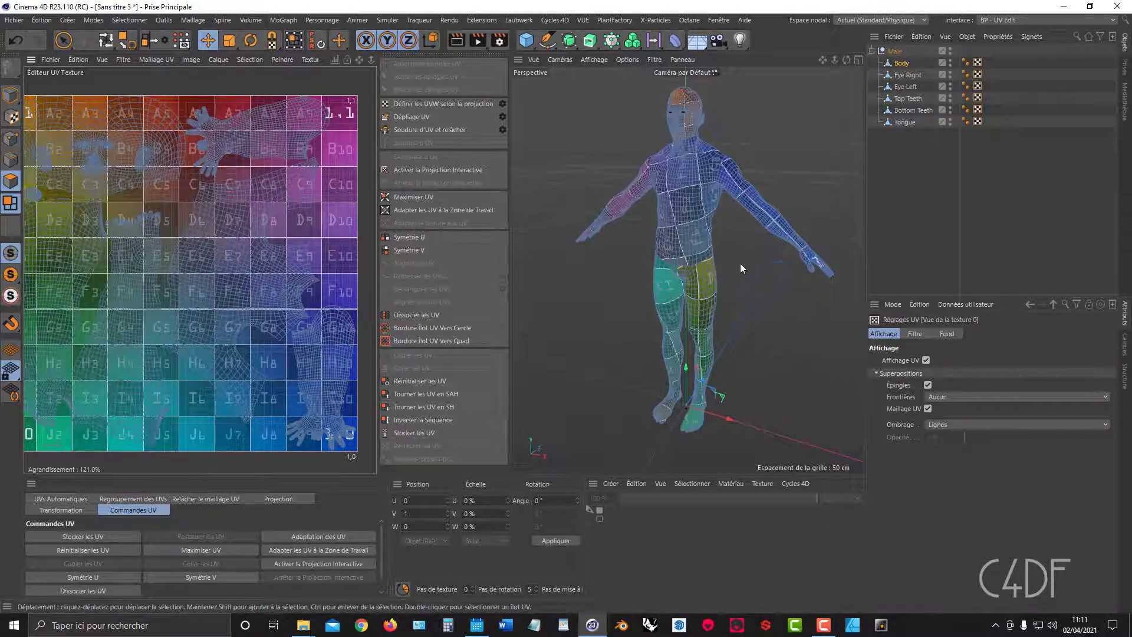
pyautogui.scroll(6, 684, 175)
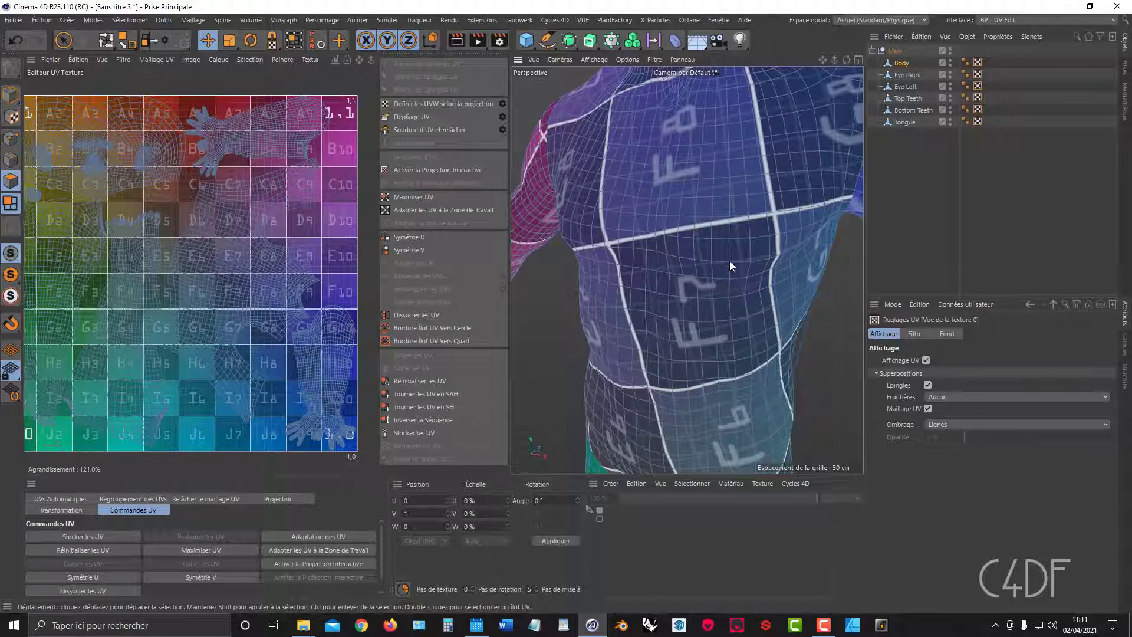
pyautogui.scroll(-2, 730, 260)
# Delete the Male figure and open the project Bruno.c4d from the Travaux, C4D, VD folder
pyautogui.click(890, 53)
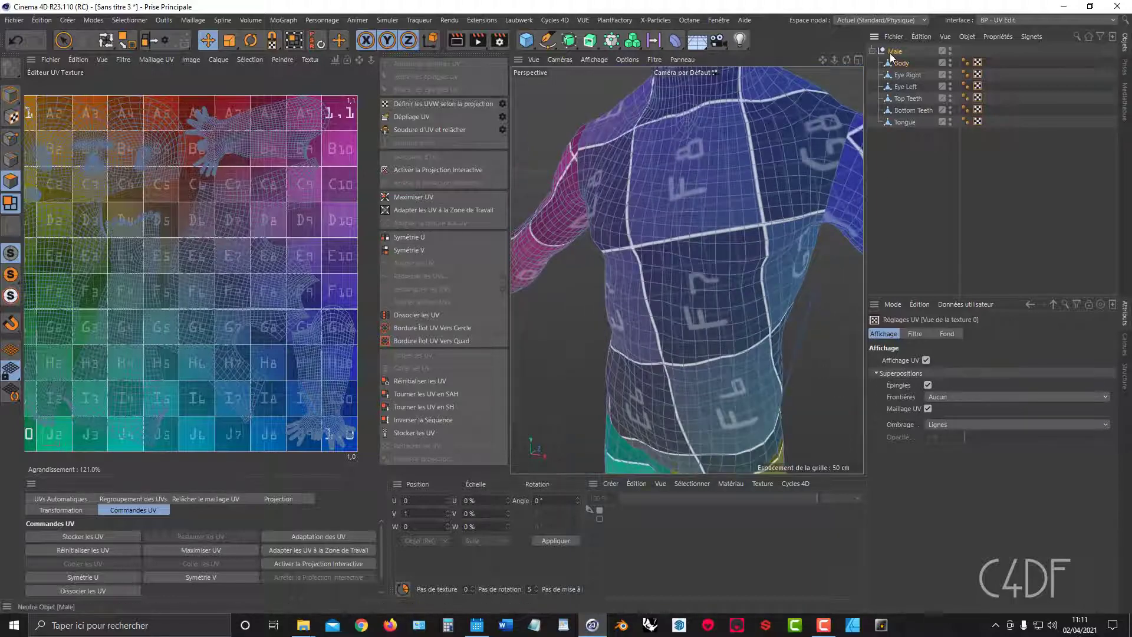
pyautogui.press('Delete')
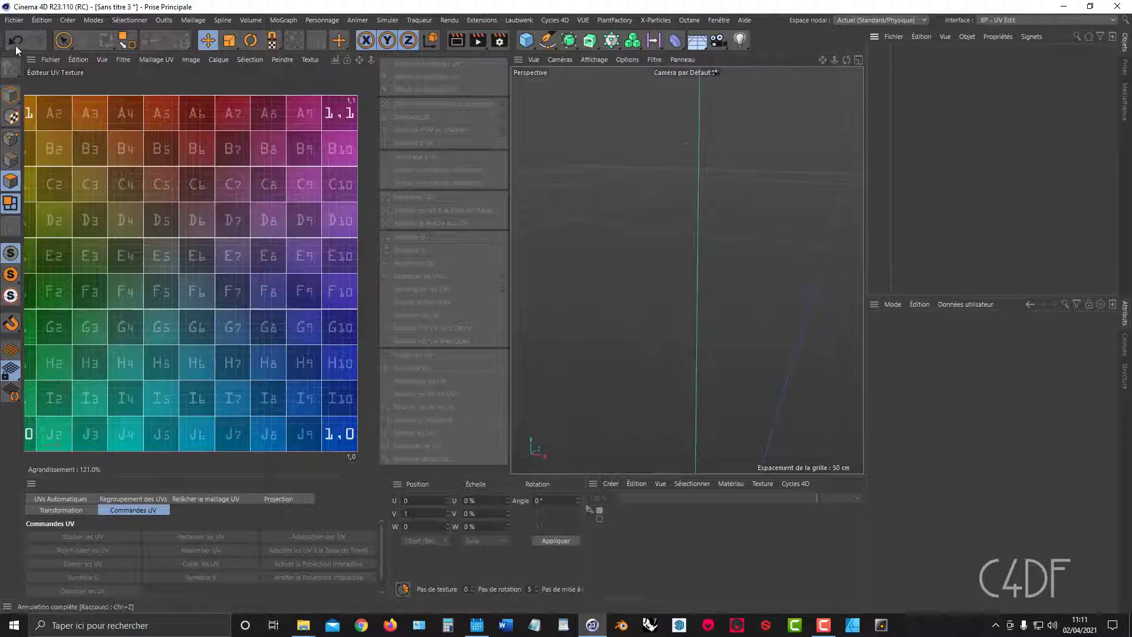
pyautogui.click(13, 21)
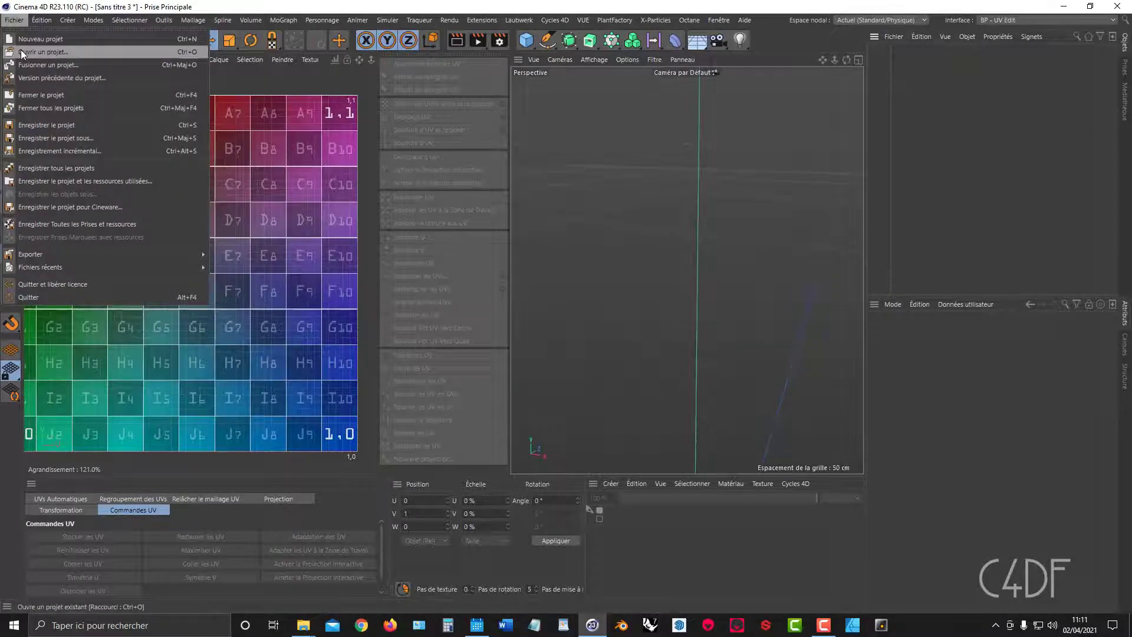
pyautogui.click(20, 50)
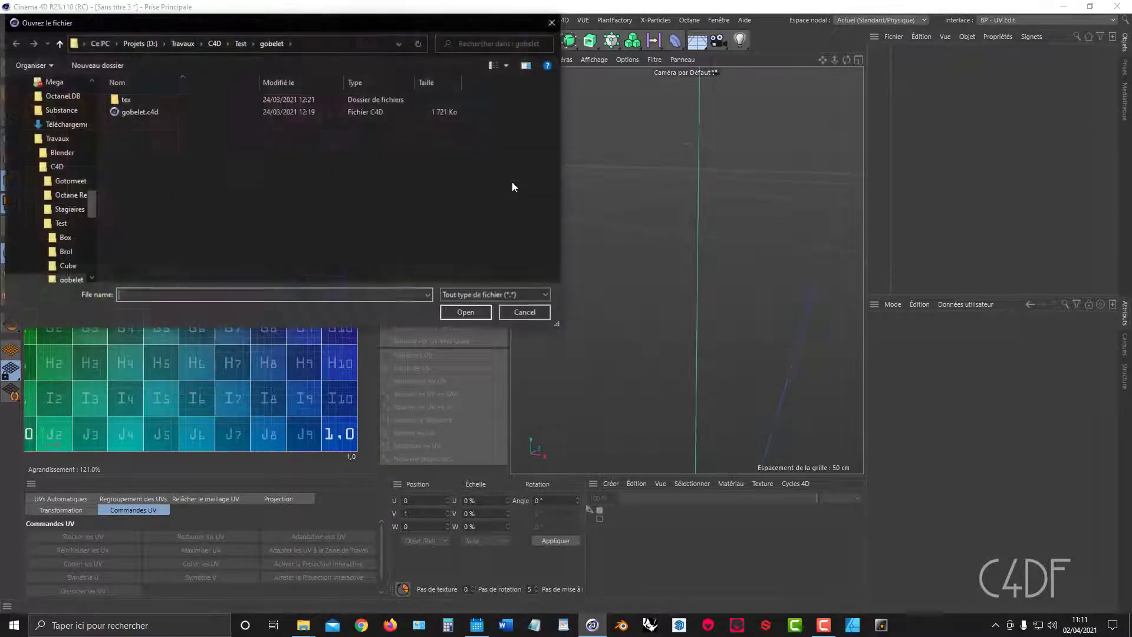
pyautogui.click(184, 44)
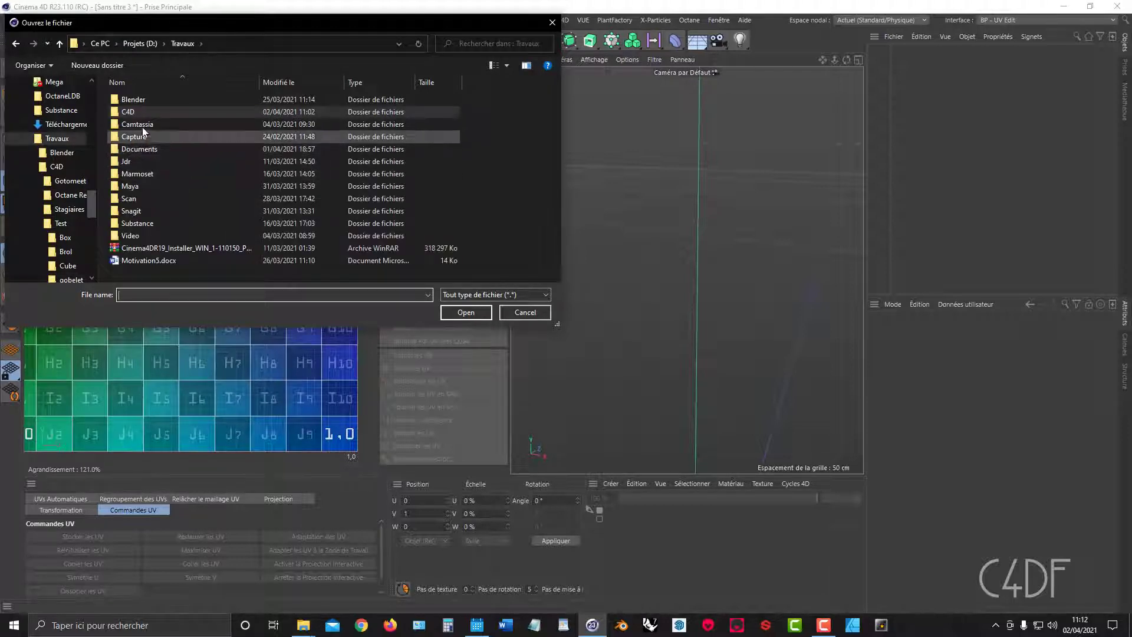
pyautogui.doubleClick(128, 111)
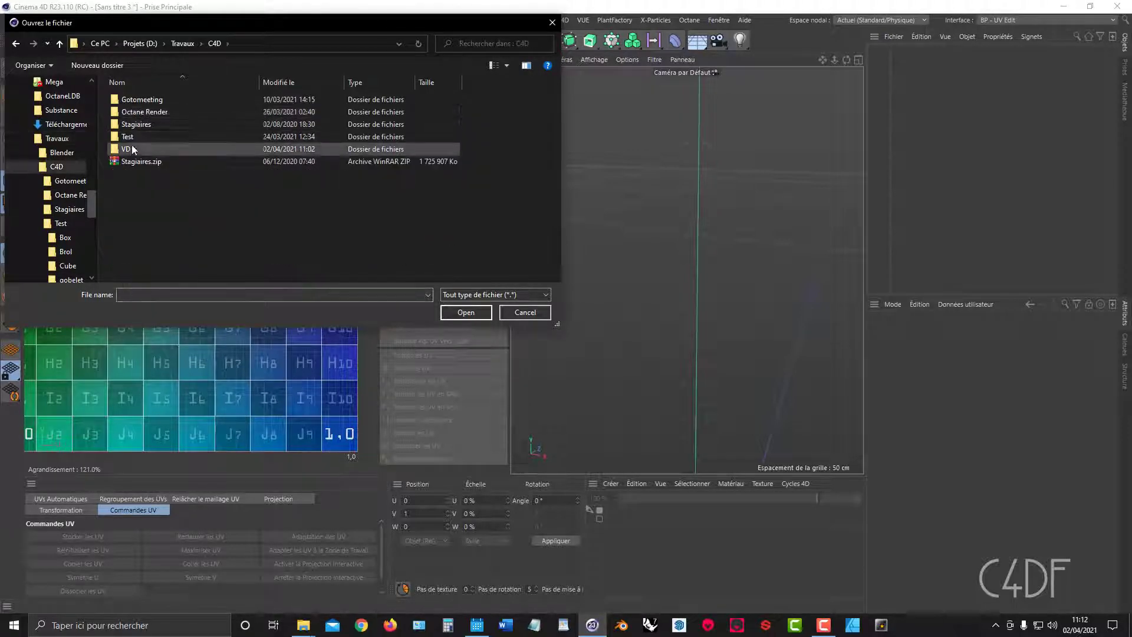
pyautogui.doubleClick(132, 149)
pyautogui.click(136, 101)
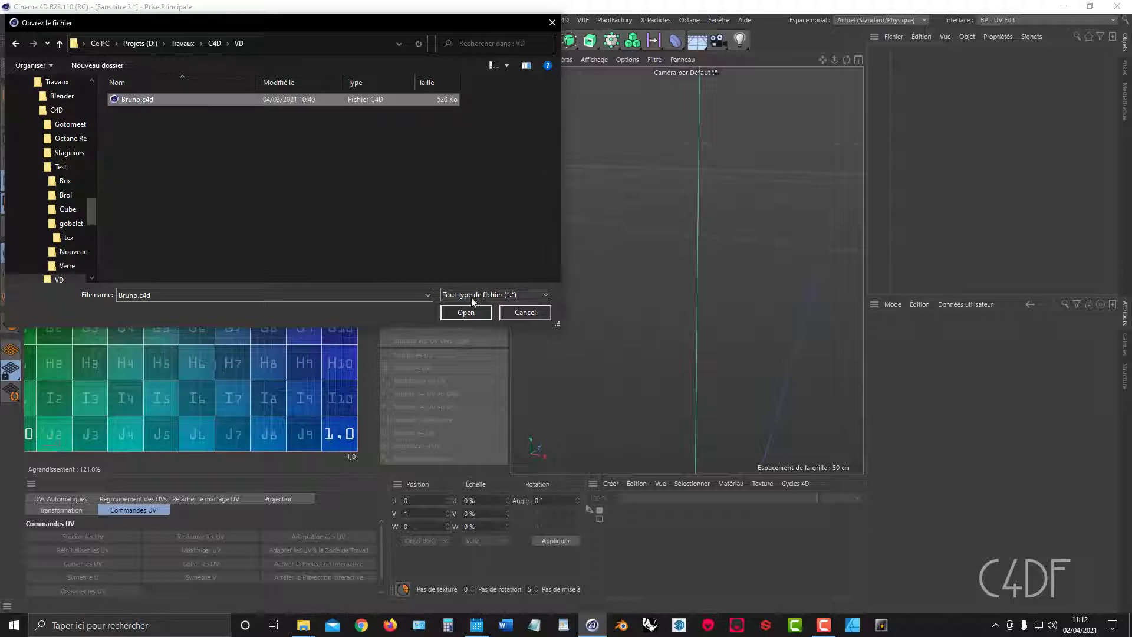
pyautogui.click(466, 313)
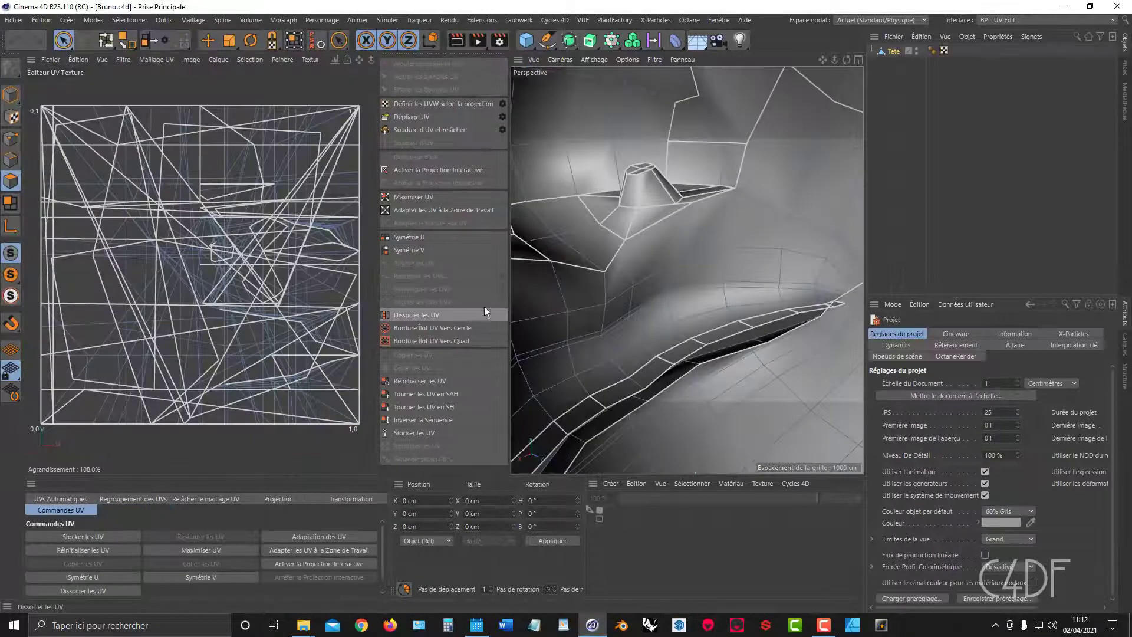
# Select the Tete object and run Nitroman's MagicSolo to bring back the other parts, framing the whole character
pyautogui.click(699, 225)
pyautogui.scroll(-5, 699, 227)
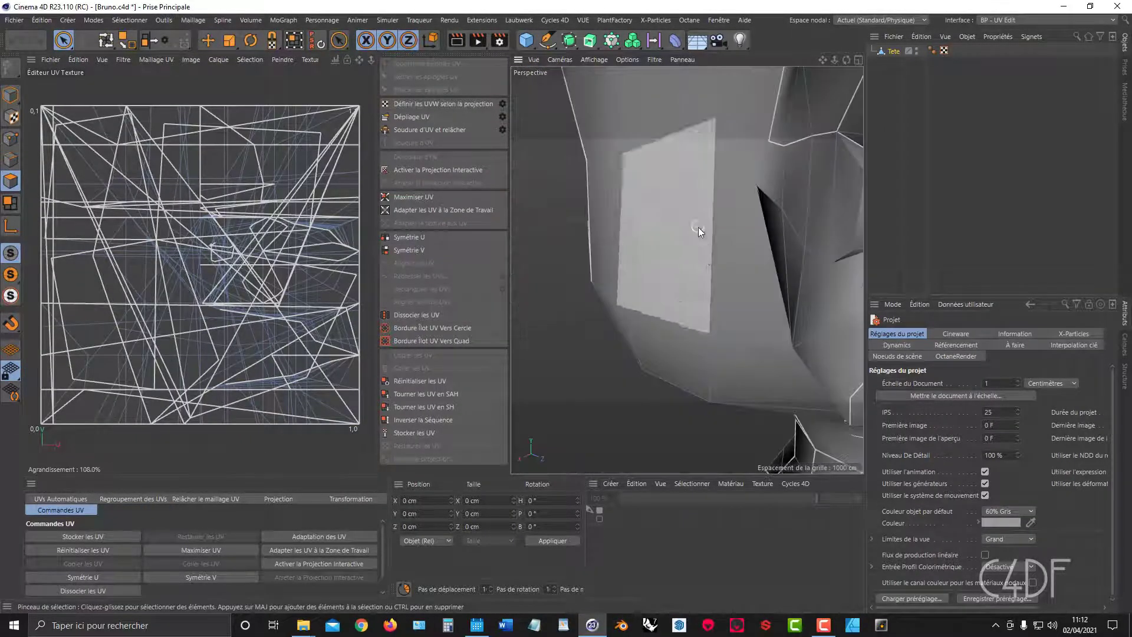
pyautogui.scroll(-5, 699, 228)
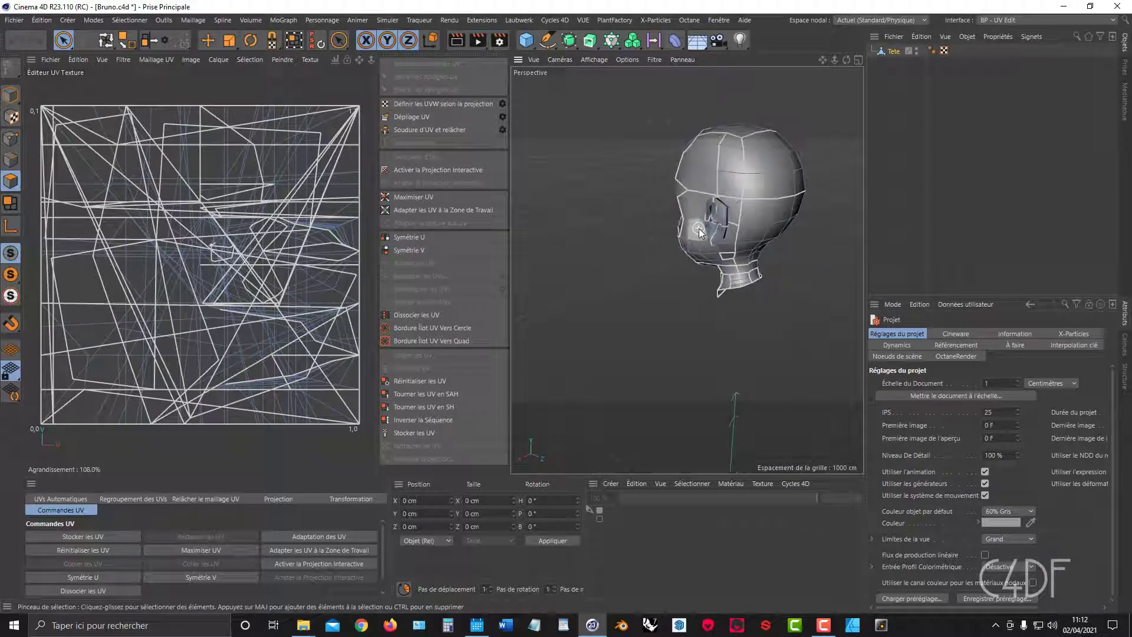
pyautogui.click(893, 51)
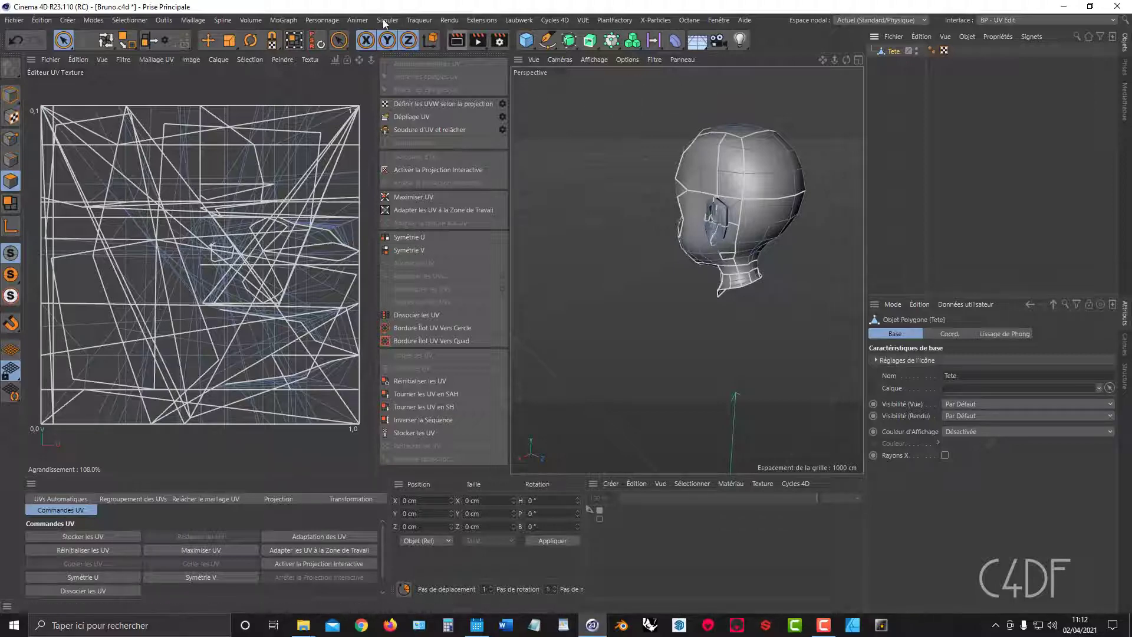
pyautogui.click(482, 21)
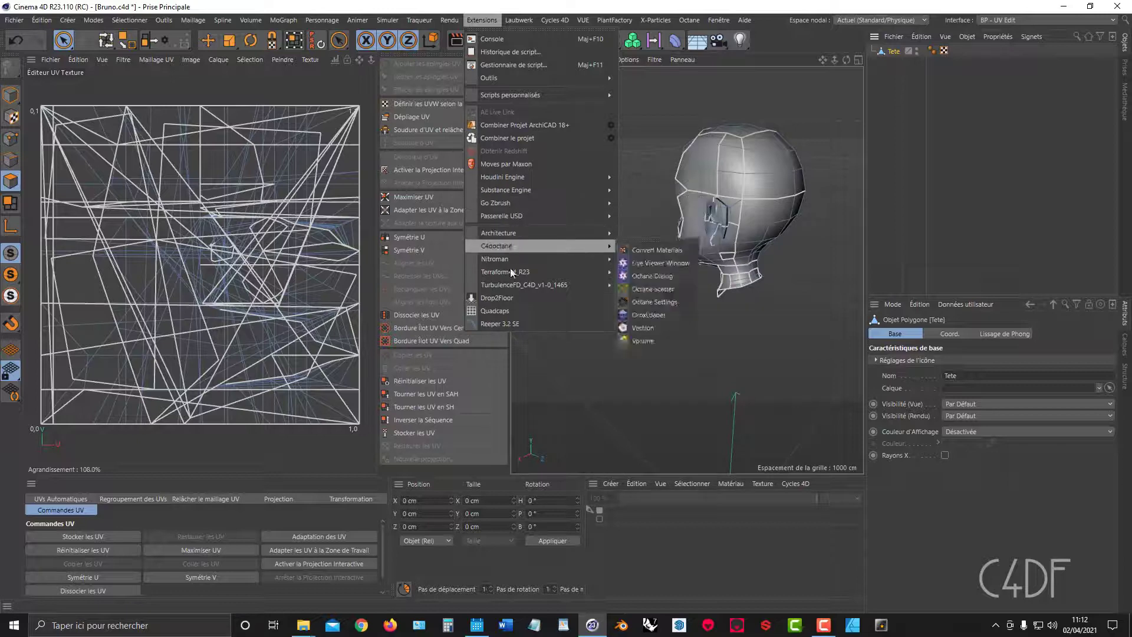
pyautogui.moveTo(507, 263)
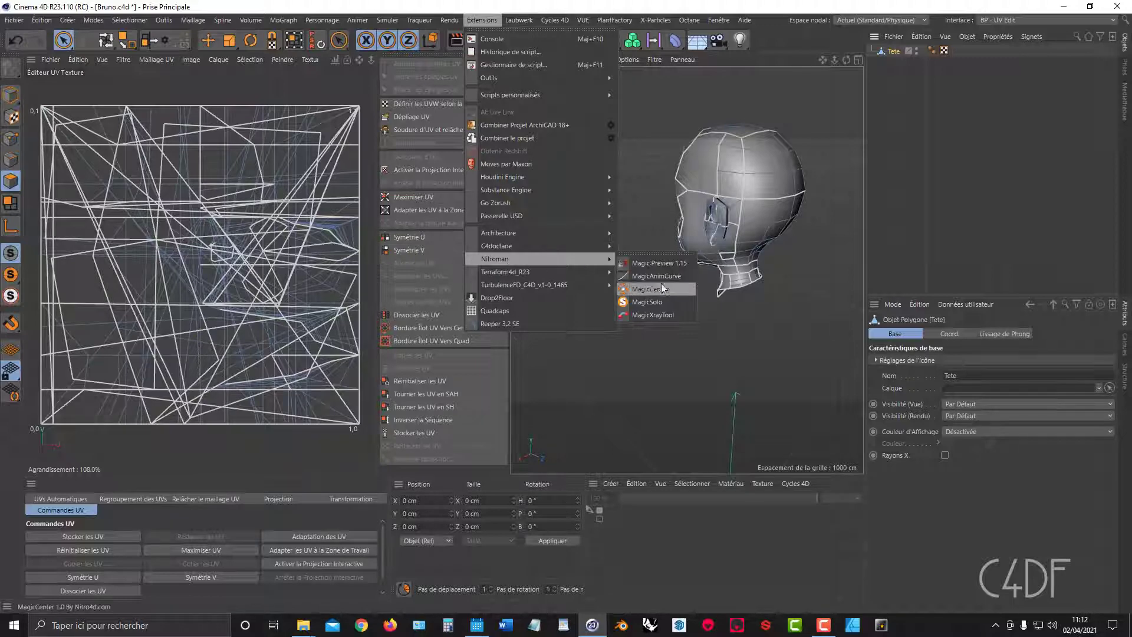
pyautogui.click(657, 302)
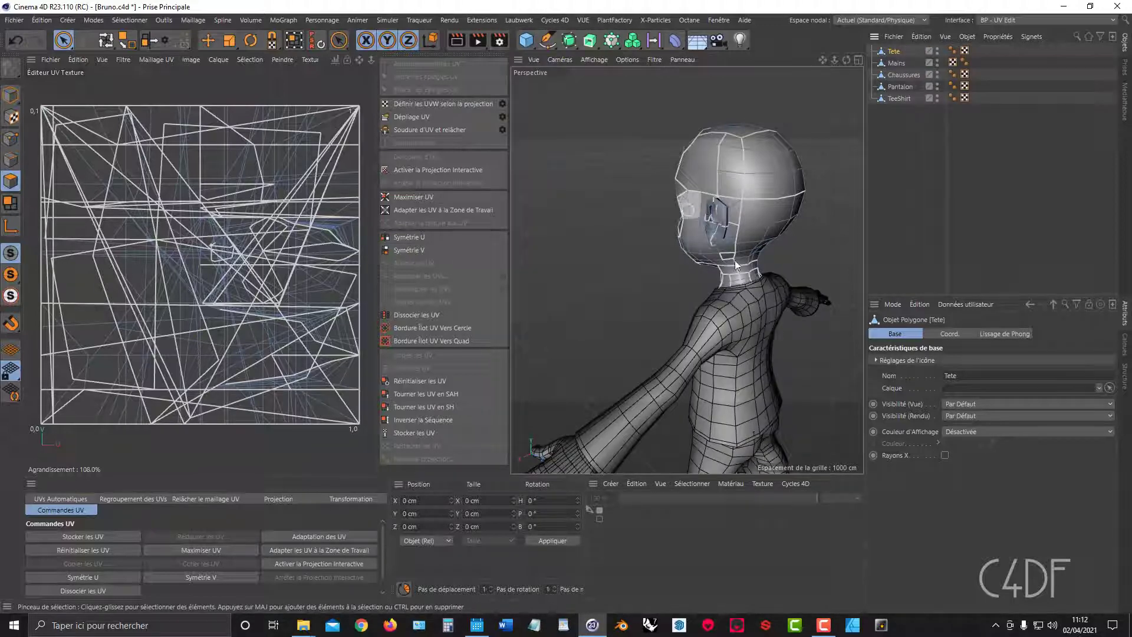
pyautogui.keyDown('alt'); pyautogui.moveTo(708, 258); pyautogui.dragTo(752, 252); pyautogui.keyUp('alt')
pyautogui.keyDown('alt'); pyautogui.moveTo(802, 236); pyautogui.dragTo(699, 235, button='right'); pyautogui.keyUp('alt')
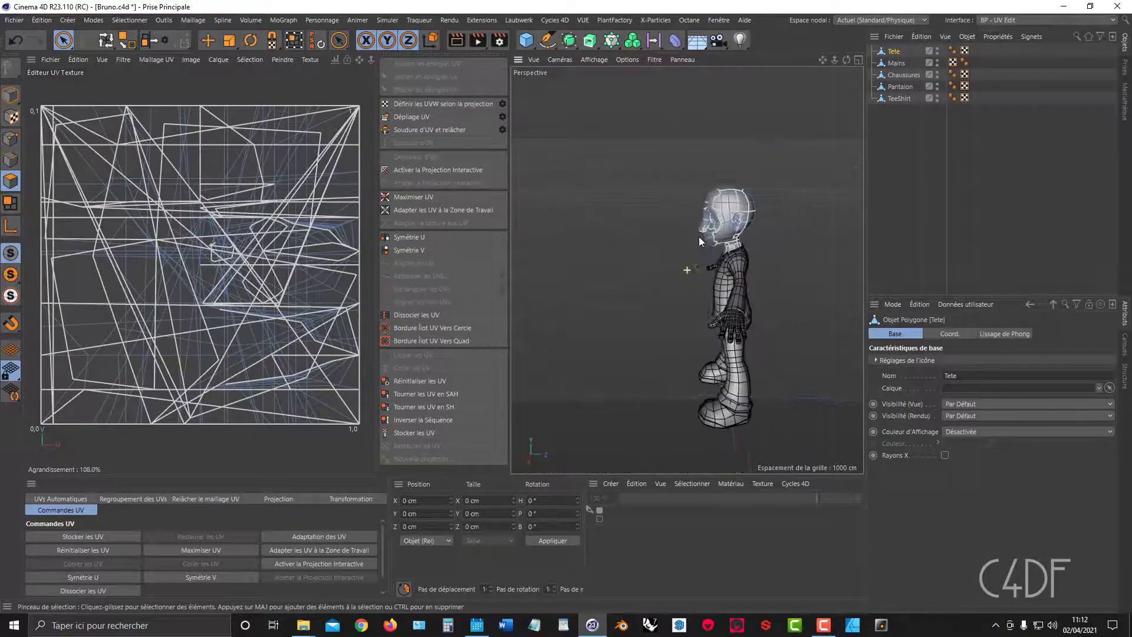
pyautogui.keyDown('alt'); pyautogui.moveTo(696, 231); pyautogui.dragTo(671, 238); pyautogui.keyUp('alt')
pyautogui.keyDown('alt'); pyautogui.moveTo(670, 235); pyautogui.dragTo(665, 244, button='middle'); pyautogui.keyUp('alt')
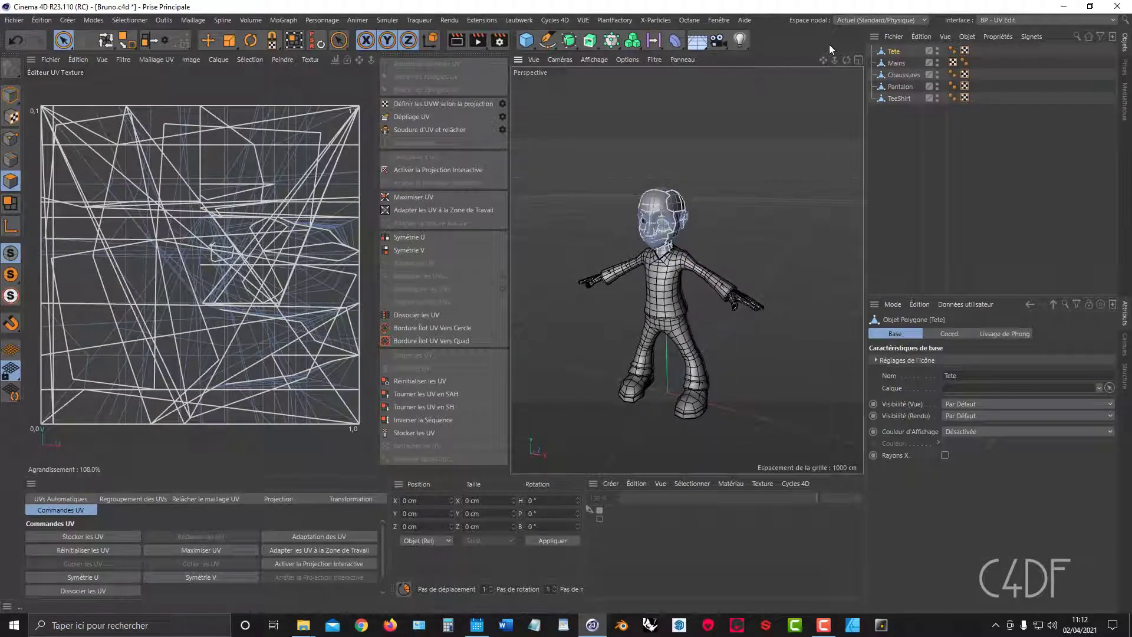
# Filter the customizable commands by "Magic" and add the MagicSolo command to the end of the main tool palette
pyautogui.rightClick(785, 40)
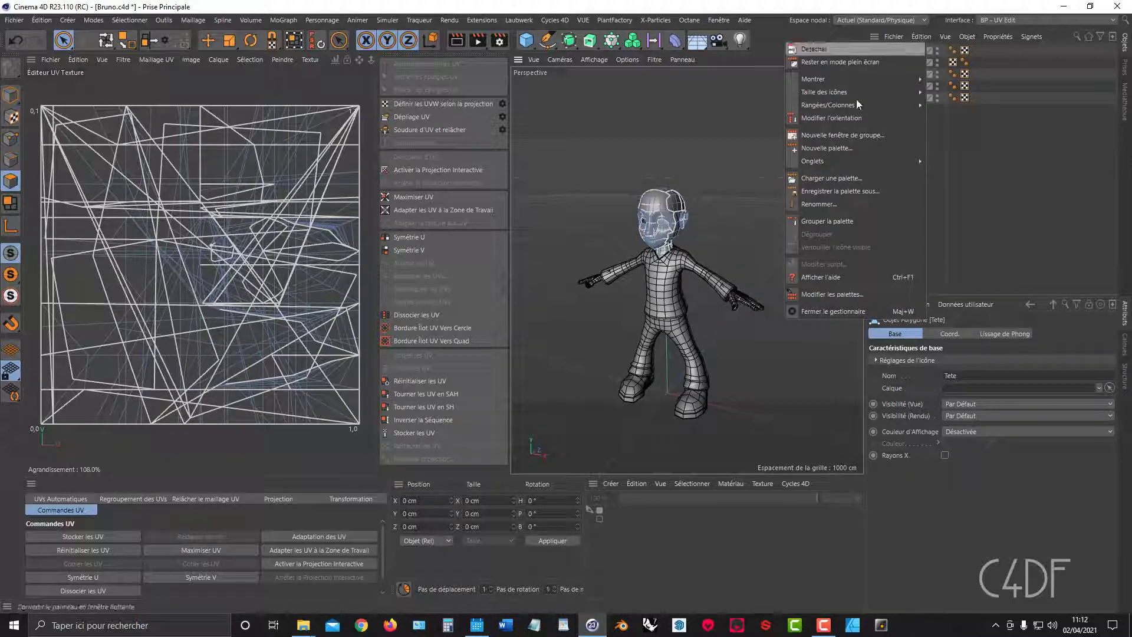
pyautogui.click(851, 294)
pyautogui.write('N')
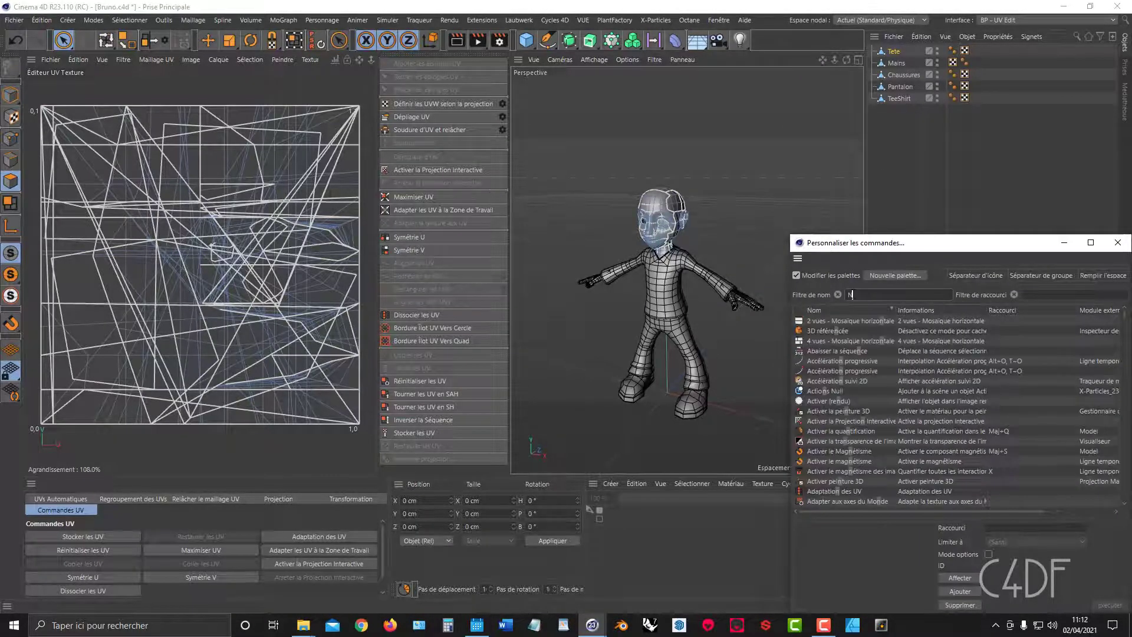
pyautogui.press('BackSpace')
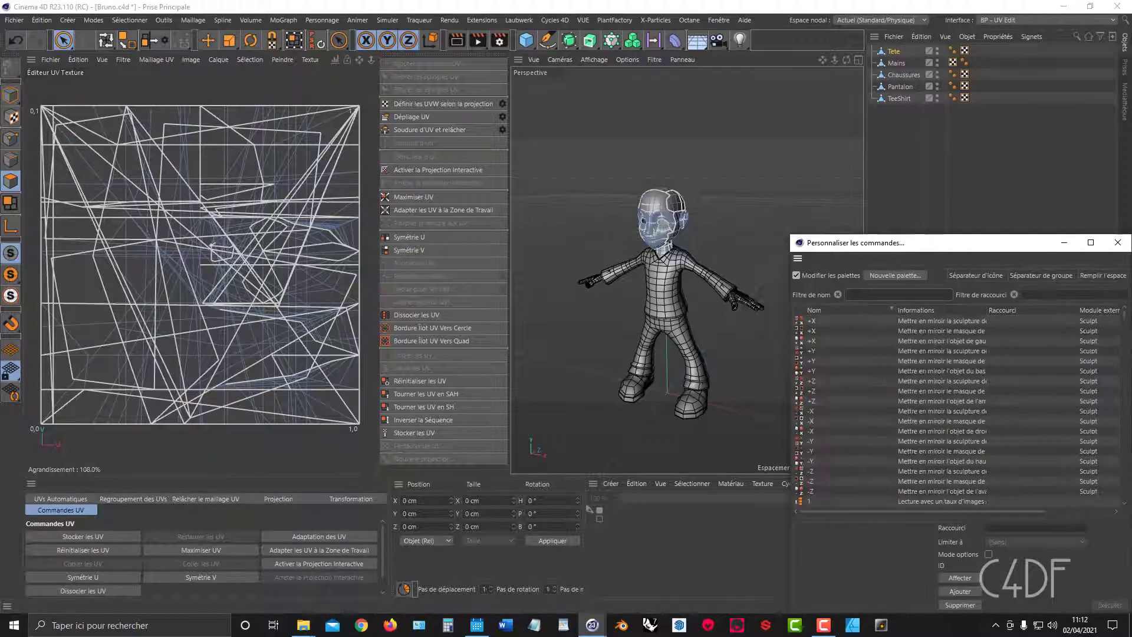
pyautogui.write('Ma')
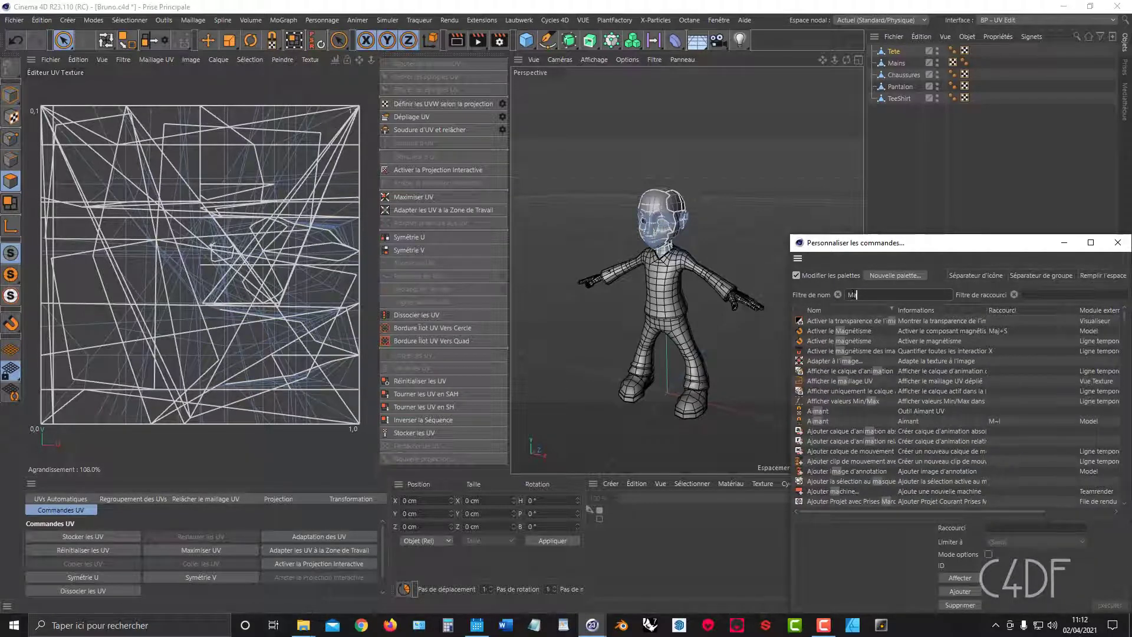
pyautogui.write('gic')
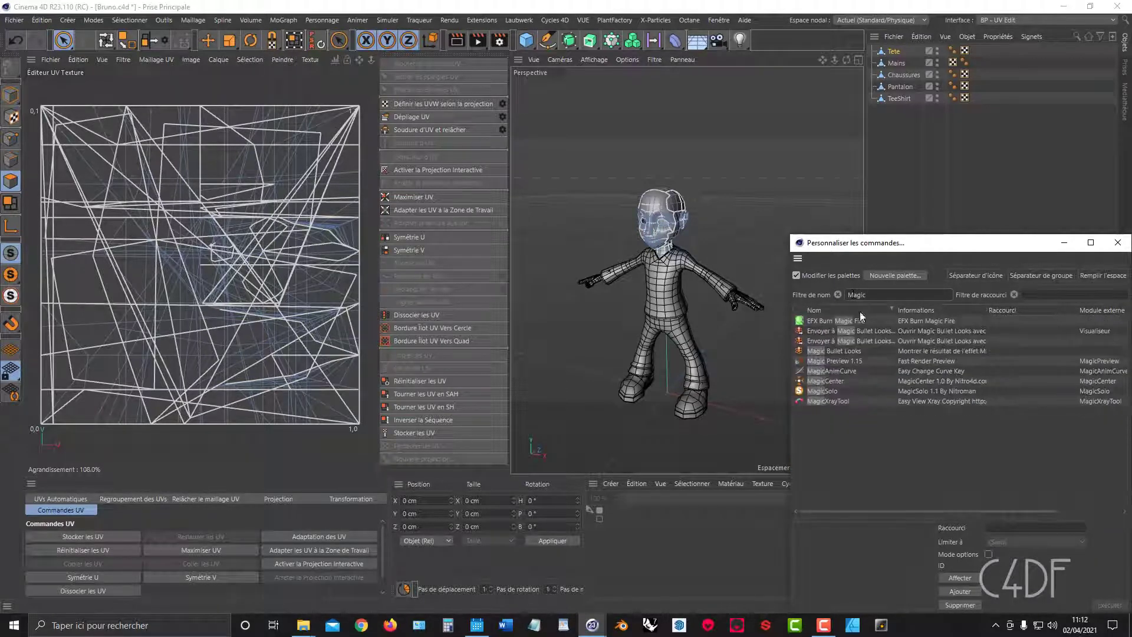
pyautogui.moveTo(812, 391); pyautogui.dragTo(854, 45)
pyautogui.click(1118, 242)
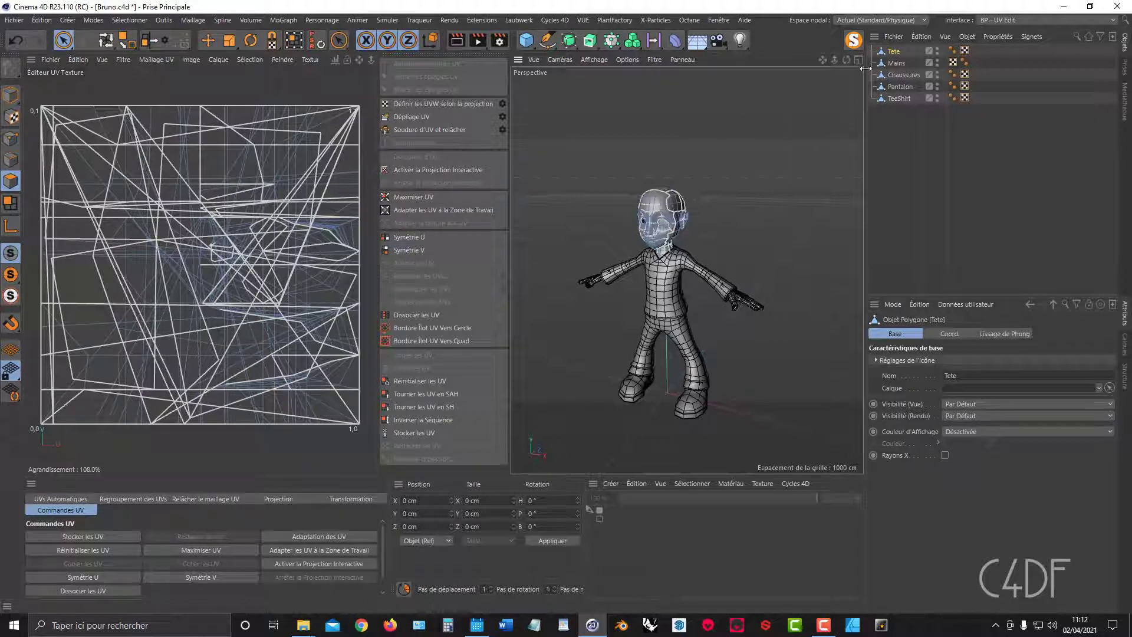
# Try MagicSolo on the Tete, Mains and Pantalon objects in turn, isolating each part and restoring the full character
pyautogui.click(857, 46)
pyautogui.click(857, 47)
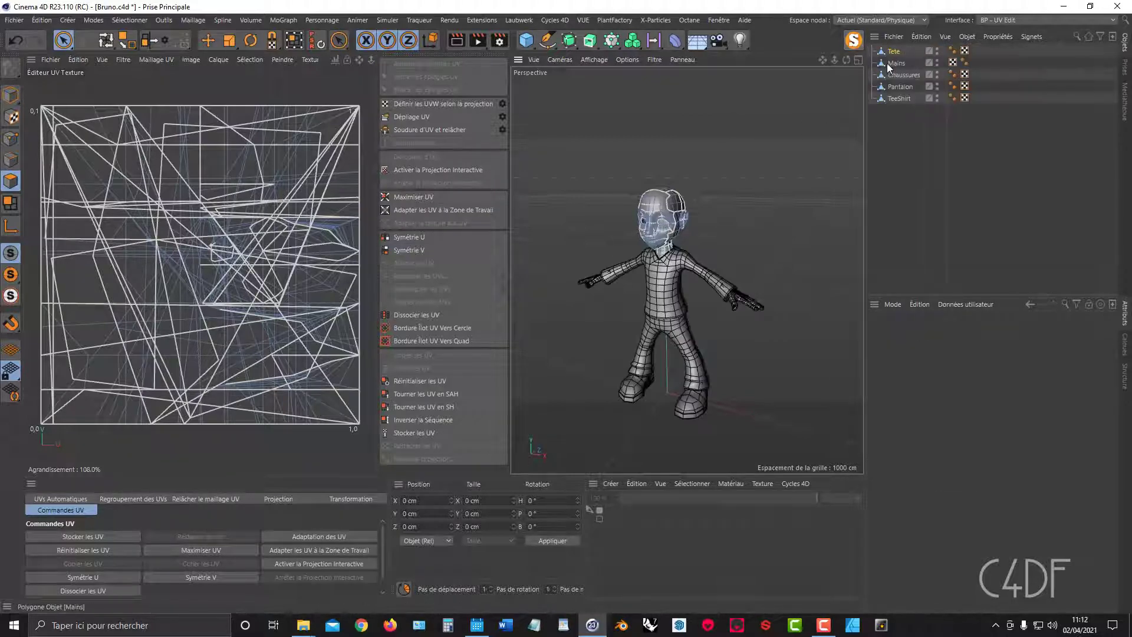
pyautogui.click(890, 62)
pyautogui.click(852, 45)
pyautogui.click(851, 45)
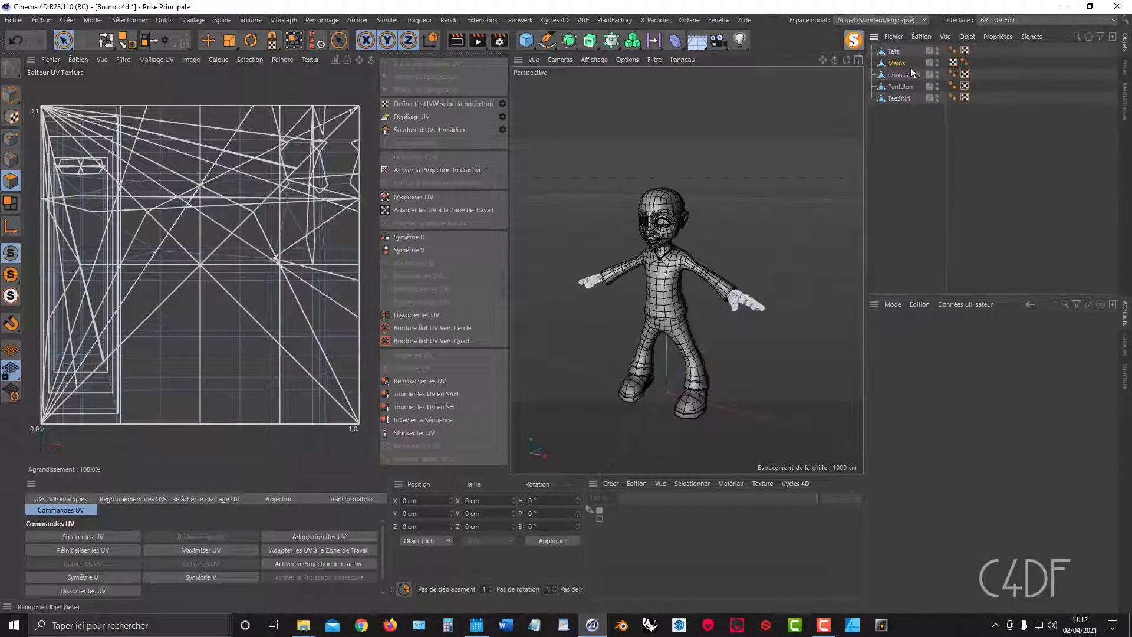
pyautogui.click(901, 87)
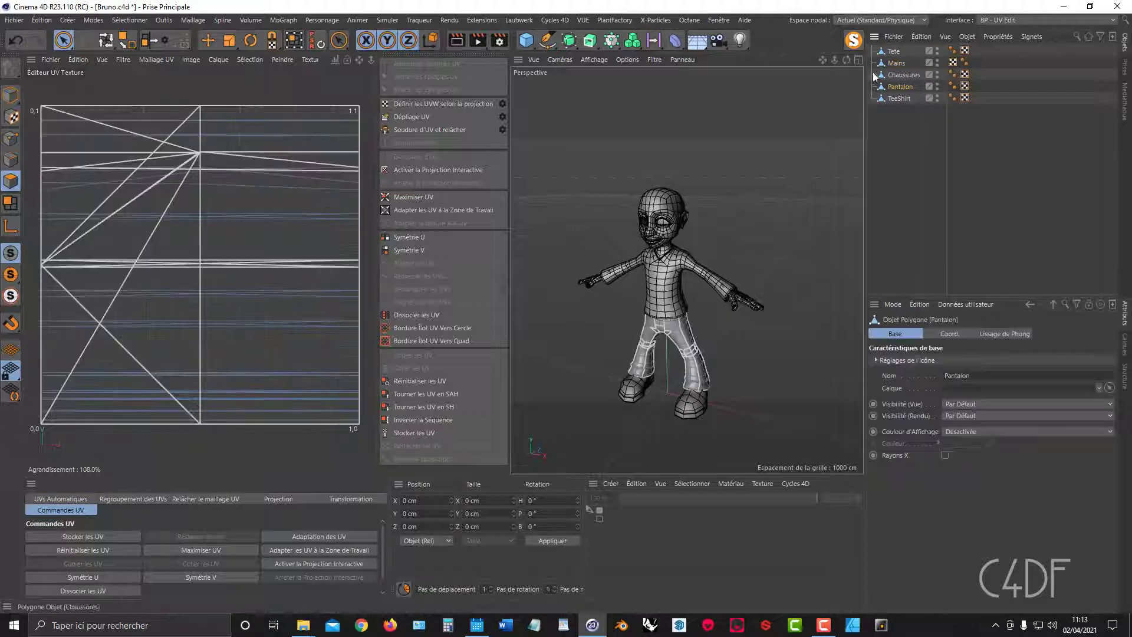
pyautogui.click(855, 45)
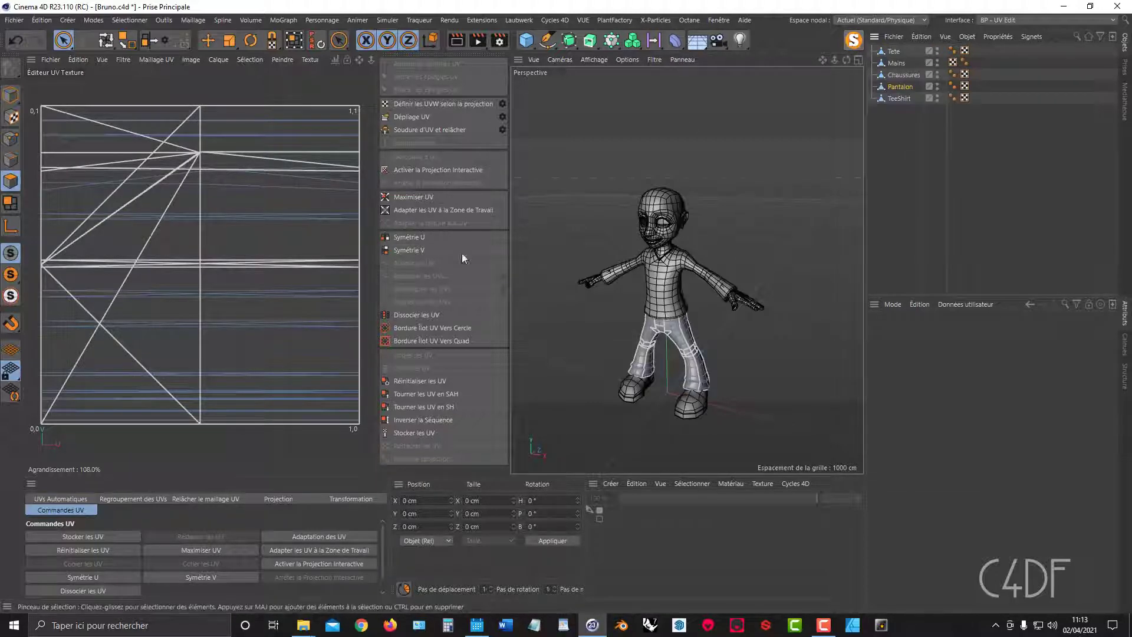
# Select the Tete object and move the UVW tag of Mains behind its Phong tag
pyautogui.click(893, 51)
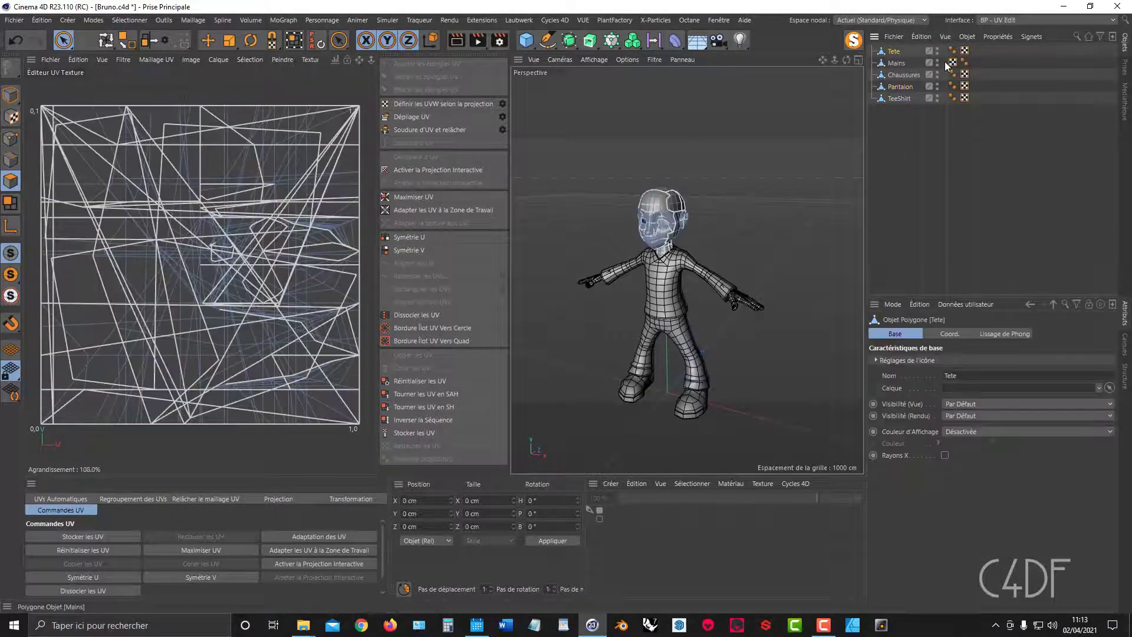
pyautogui.click(967, 63)
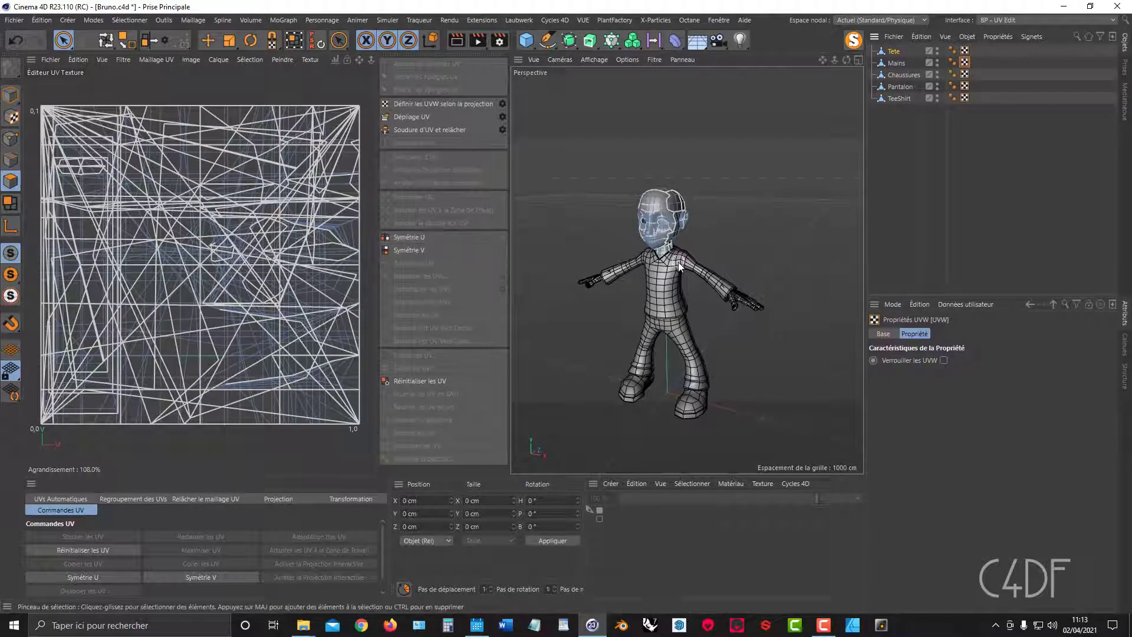
# Examine the character's head and face up close, and its torso, arms and legs from the front
pyautogui.scroll(10, 663, 250)
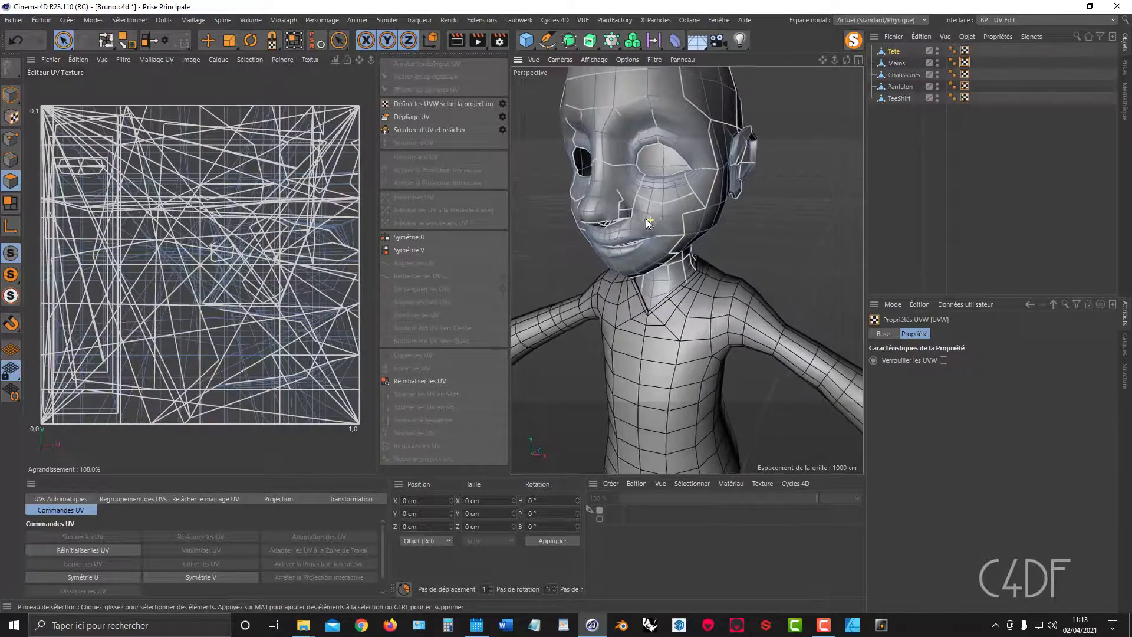
pyautogui.keyDown('alt'); pyautogui.moveTo(683, 177); pyautogui.dragTo(657, 157); pyautogui.keyUp('alt')
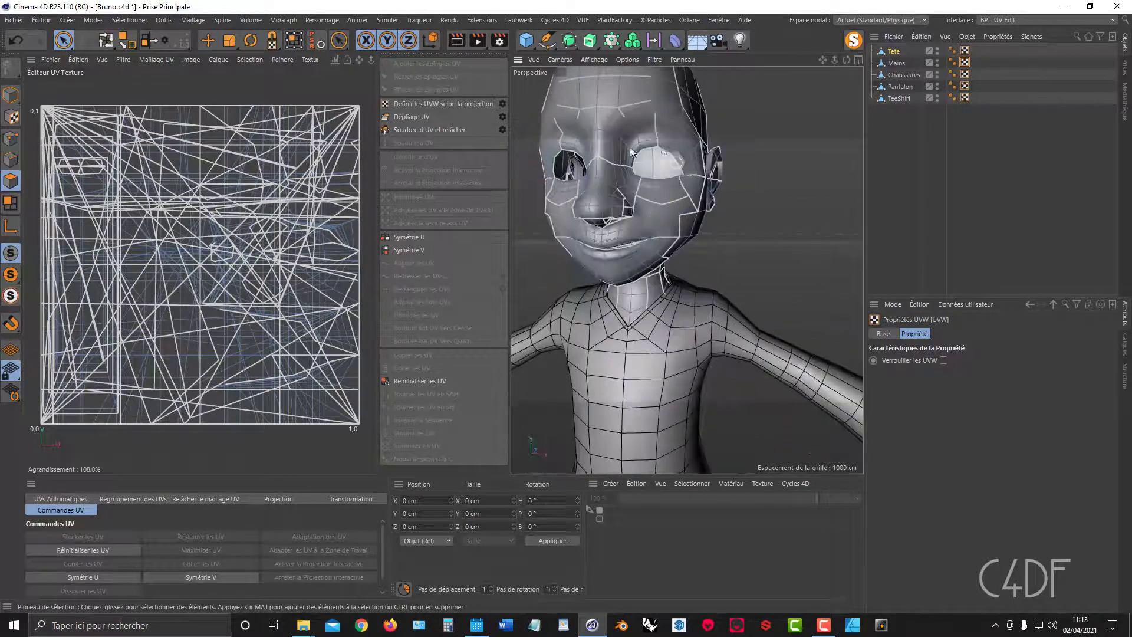
pyautogui.scroll(-5, 650, 248)
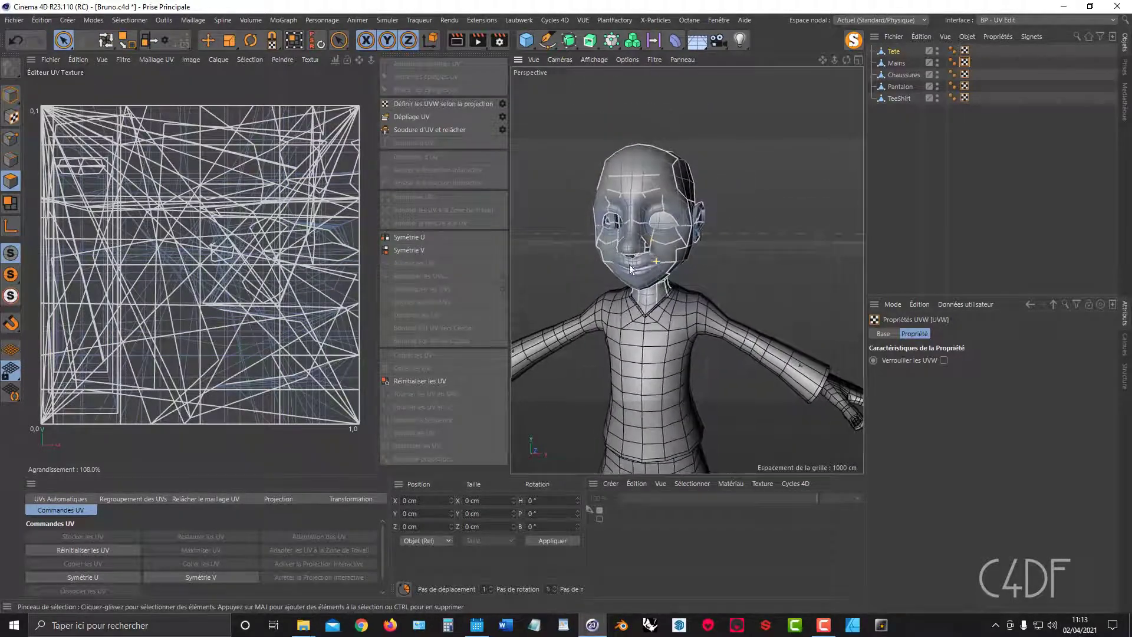
pyautogui.keyDown('alt'); pyautogui.moveTo(655, 261); pyautogui.dragTo(635, 279); pyautogui.keyUp('alt')
pyautogui.keyDown('alt'); pyautogui.moveTo(635, 279); pyautogui.dragTo(679, 219, button='middle'); pyautogui.keyUp('alt')
pyautogui.keyDown('alt'); pyautogui.moveTo(679, 216); pyautogui.dragTo(674, 236, button='right'); pyautogui.keyUp('alt')
pyautogui.keyDown('alt'); pyautogui.moveTo(675, 236); pyautogui.dragTo(667, 244); pyautogui.keyUp('alt')
pyautogui.keyDown('alt'); pyautogui.moveTo(666, 244); pyautogui.dragTo(661, 220, button='middle'); pyautogui.keyUp('alt')
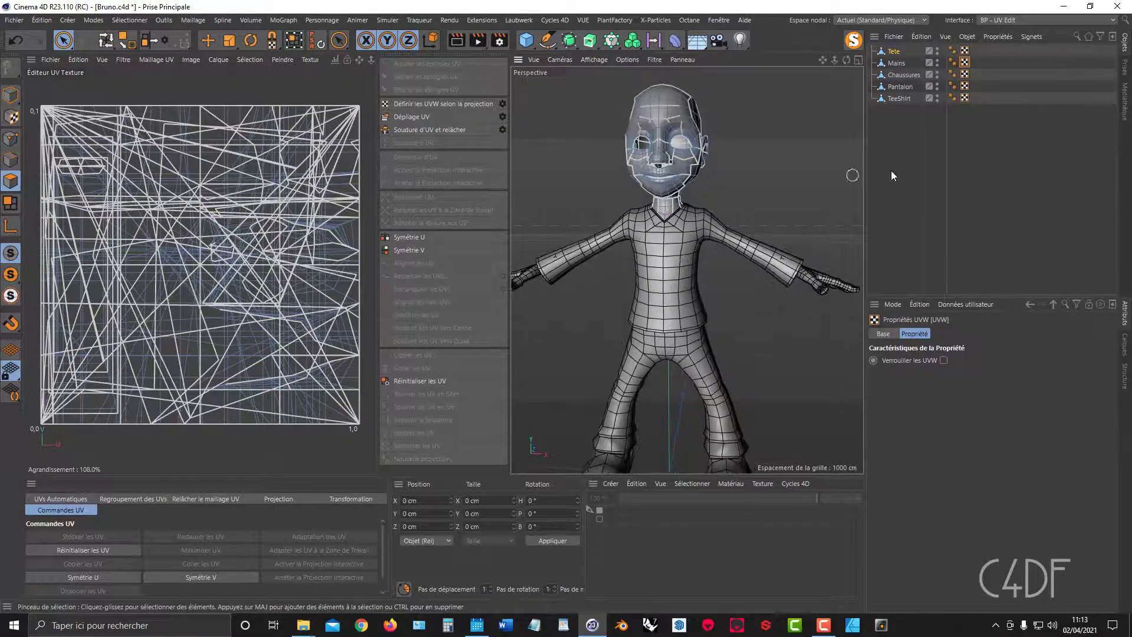
# Select the TeeShirt object, show the UV Map texture on it, and examine how the pattern falls on the shirt
pyautogui.click(897, 99)
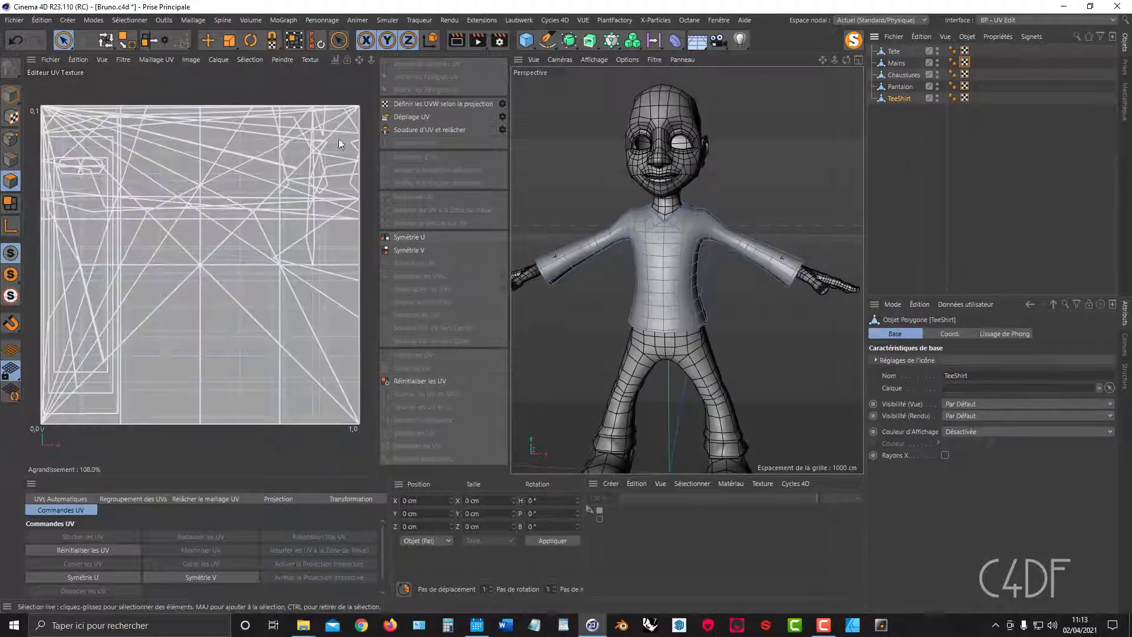
pyautogui.click(310, 60)
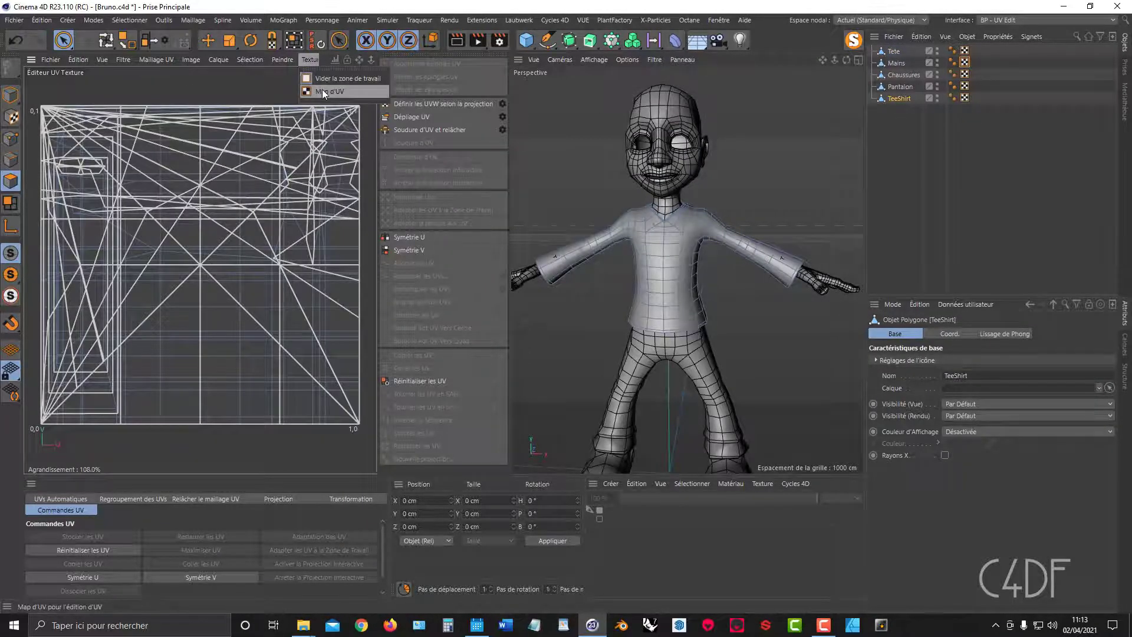
pyautogui.click(322, 89)
pyautogui.keyDown('alt'); pyautogui.moveTo(702, 266); pyautogui.dragTo(632, 269); pyautogui.keyUp('alt')
pyautogui.keyDown('alt'); pyautogui.moveTo(677, 239); pyautogui.dragTo(699, 278); pyautogui.keyUp('alt')
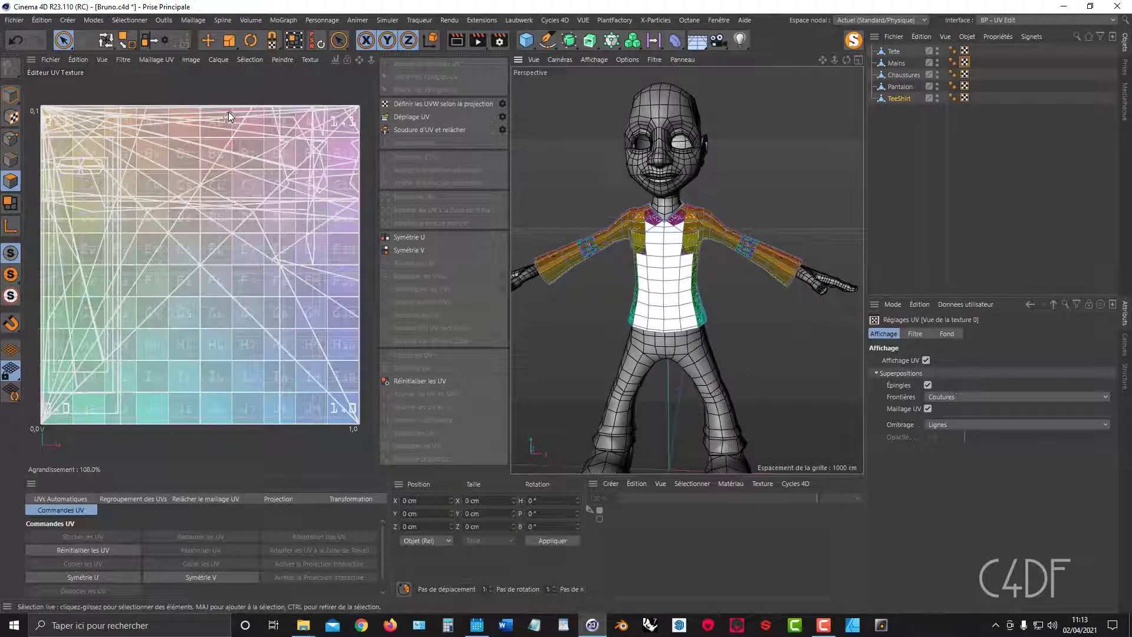
pyautogui.scroll(3, 708, 248)
pyautogui.scroll(-3, 708, 250)
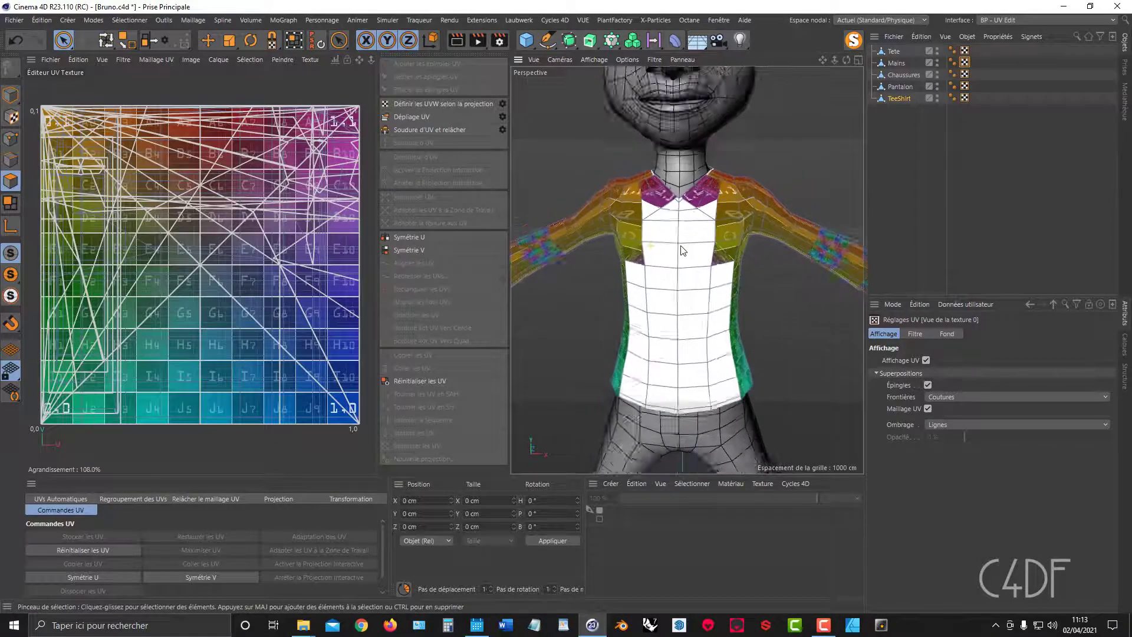
pyautogui.moveTo(709, 250)
pyautogui.keyDown('alt'); pyautogui.mouseDown()
pyautogui.moveTo(621, 232)
pyautogui.moveTo(667, 211)
pyautogui.moveTo(716, 225)
pyautogui.moveTo(718, 237)
pyautogui.mouseUp(); pyautogui.keyUp('alt')
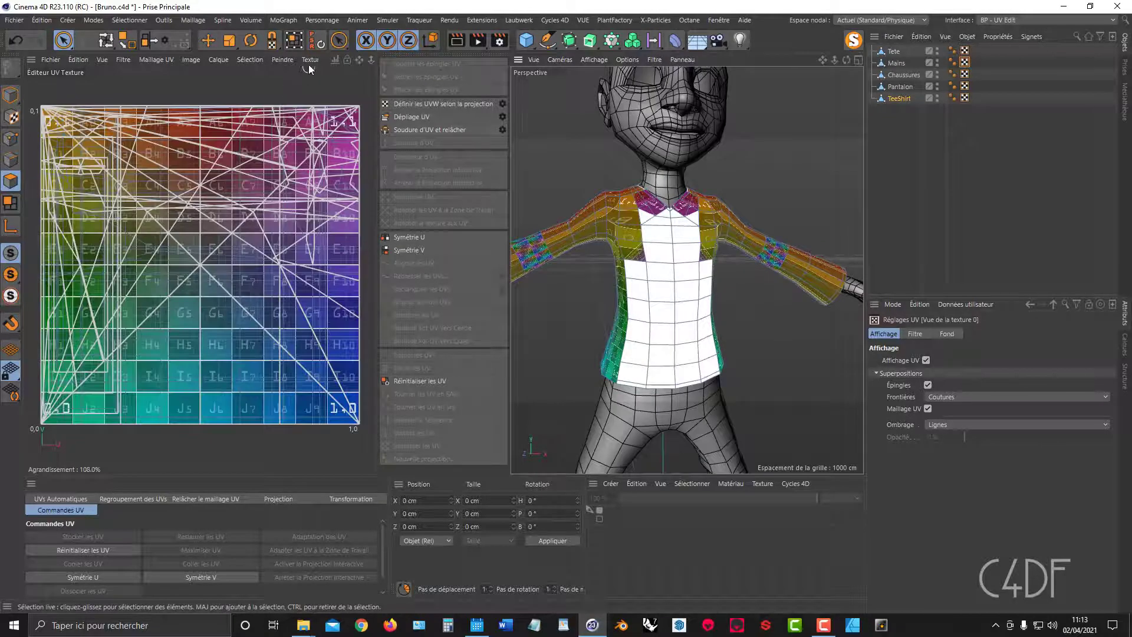
# Clear the UV editor's workspace texture and isolate the TeeShirt object with MagicSolo
pyautogui.click(309, 59)
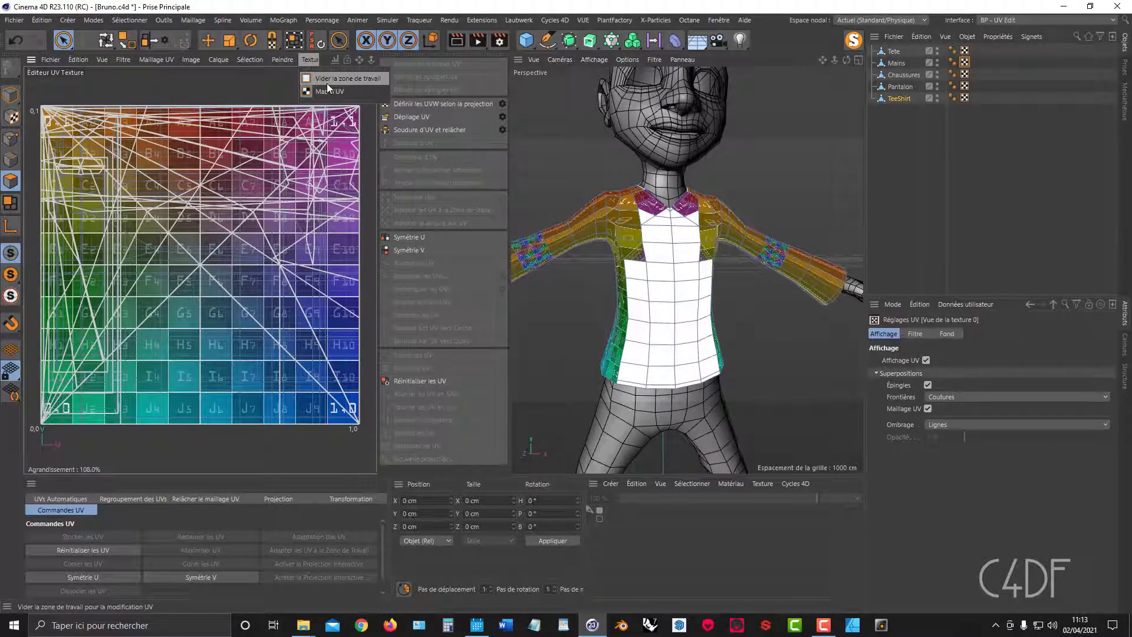
pyautogui.click(327, 83)
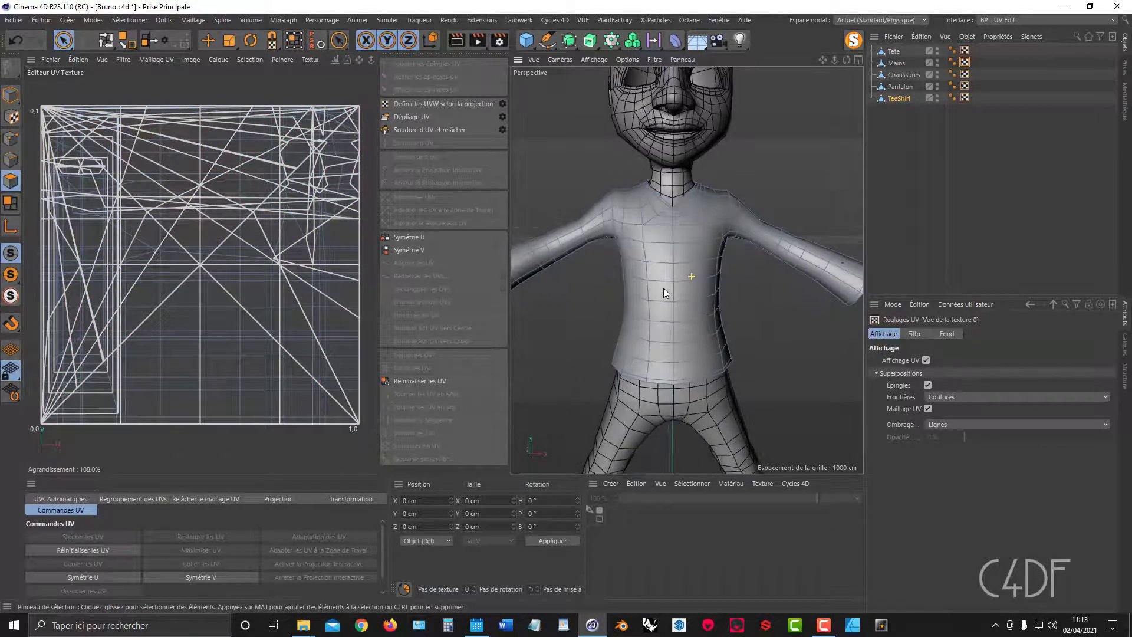
pyautogui.click(854, 40)
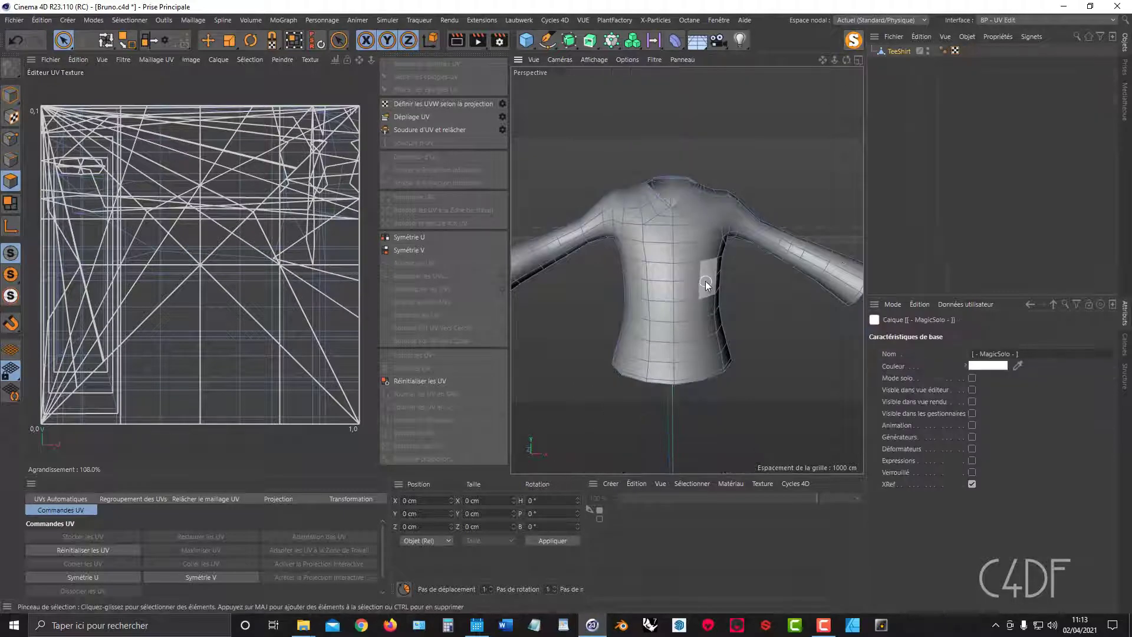
pyautogui.moveTo(706, 281)
pyautogui.keyDown('alt'); pyautogui.mouseDown()
pyautogui.moveTo(690, 285)
pyautogui.moveTo(692, 260)
pyautogui.moveTo(705, 258)
pyautogui.mouseUp(); pyautogui.keyUp('alt')
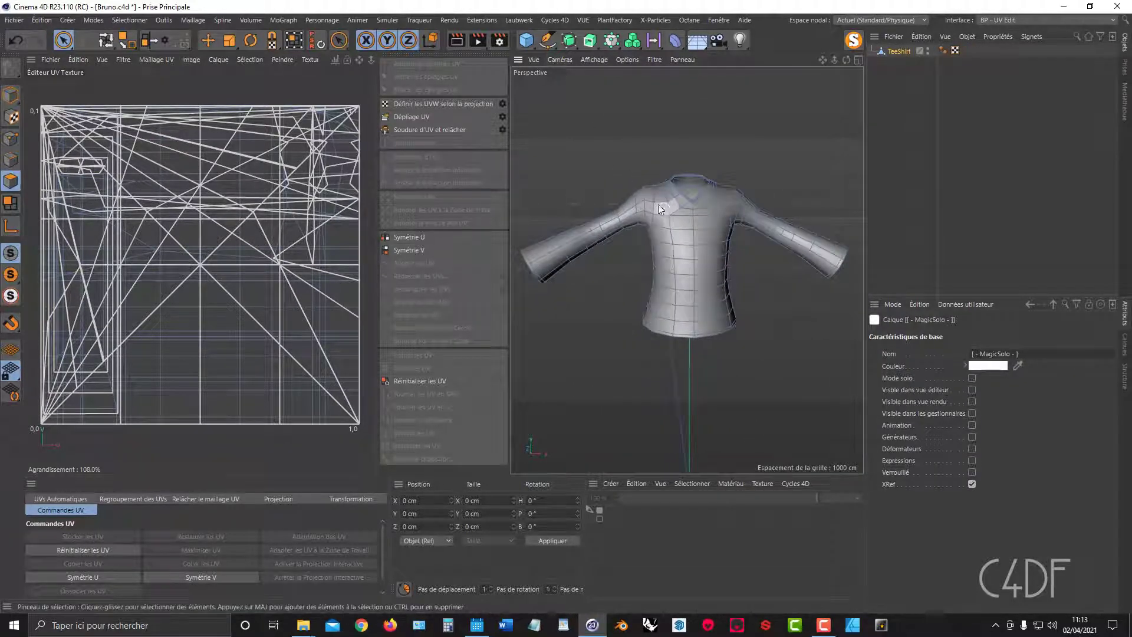
pyautogui.click(682, 185)
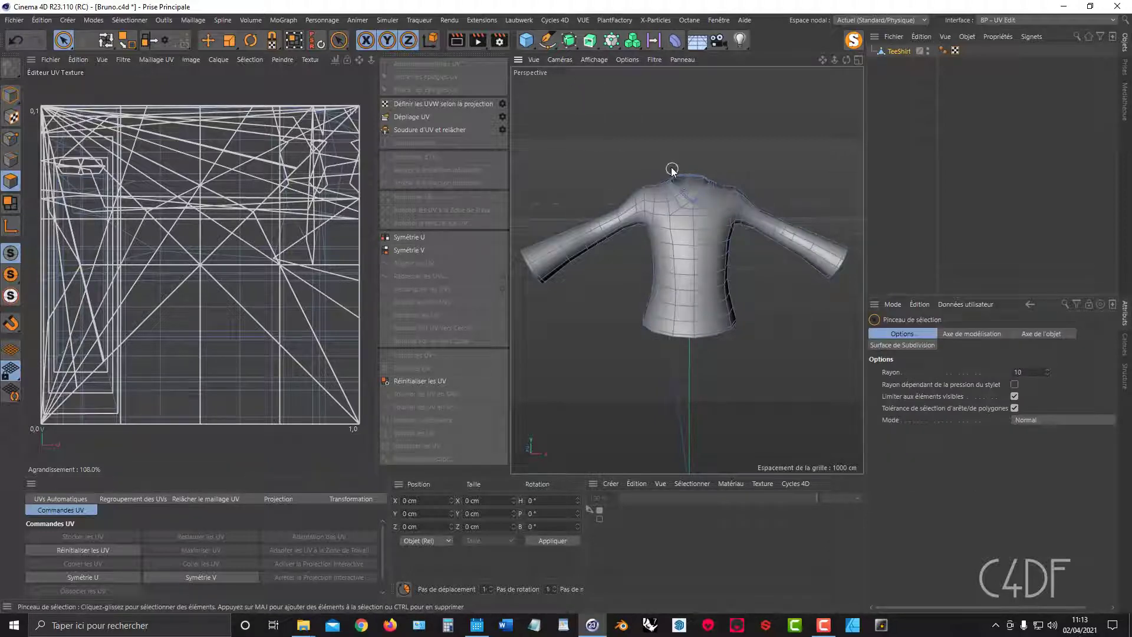
pyautogui.keyDown('alt'); pyautogui.moveTo(718, 185); pyautogui.dragTo(704, 181); pyautogui.keyUp('alt')
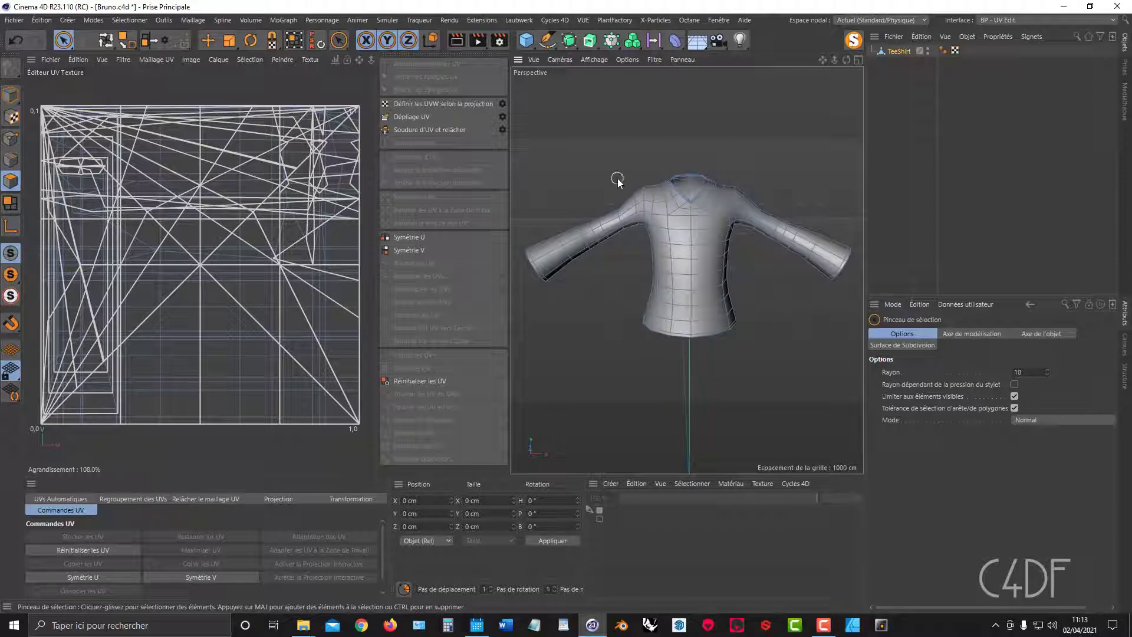
# Switch the viewport to the Front (Face) camera and frame the whole shirt
pyautogui.click(560, 60)
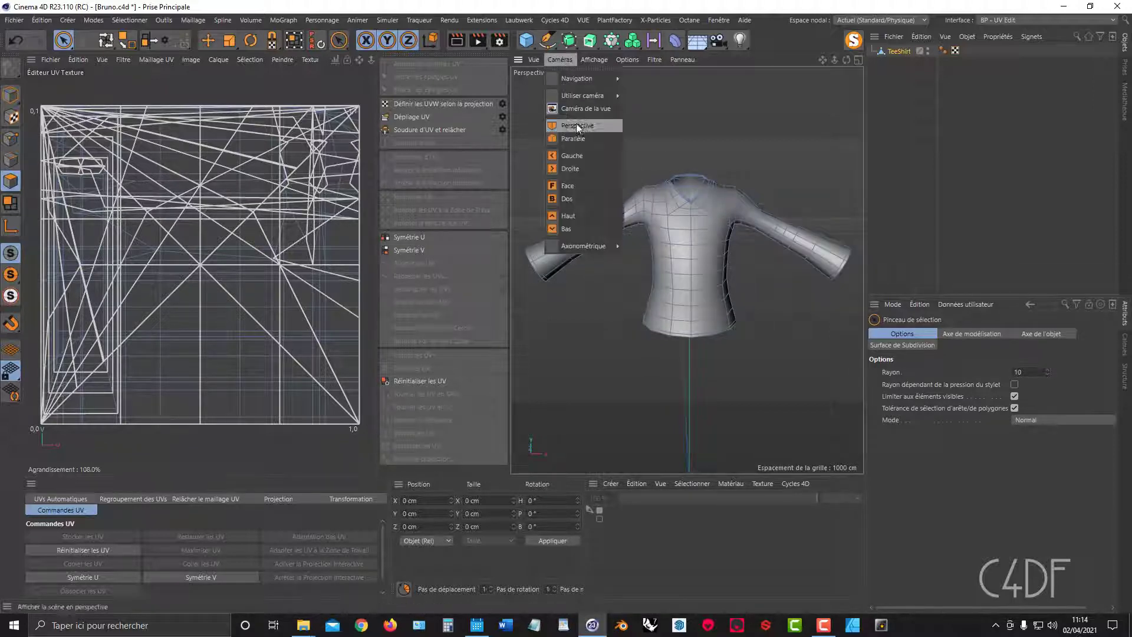
pyautogui.click(575, 185)
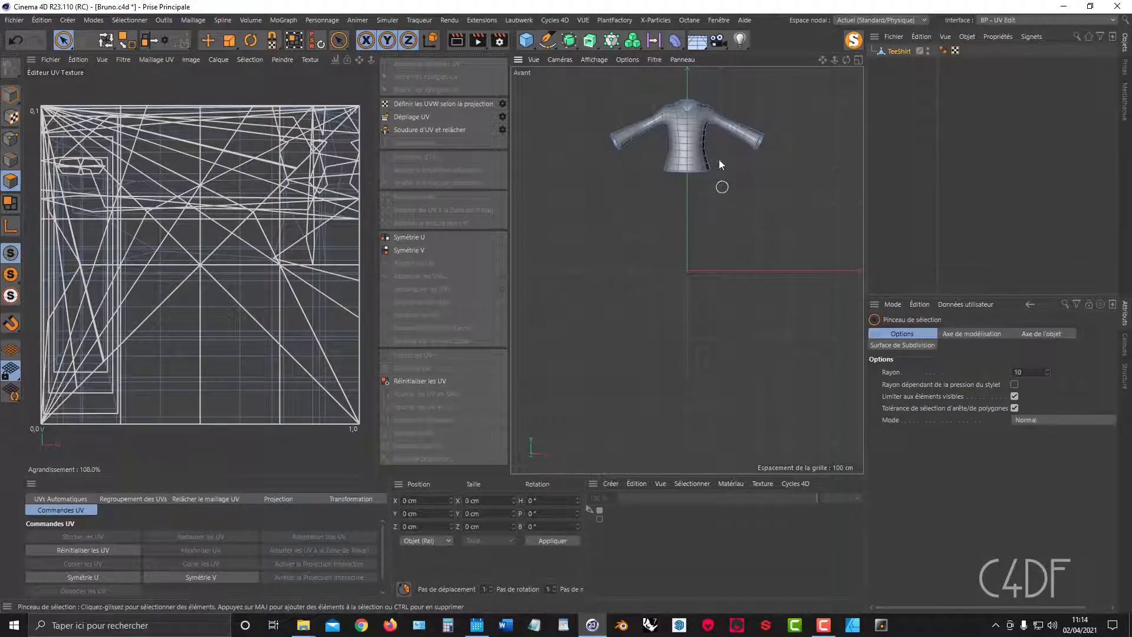
pyautogui.click(693, 137)
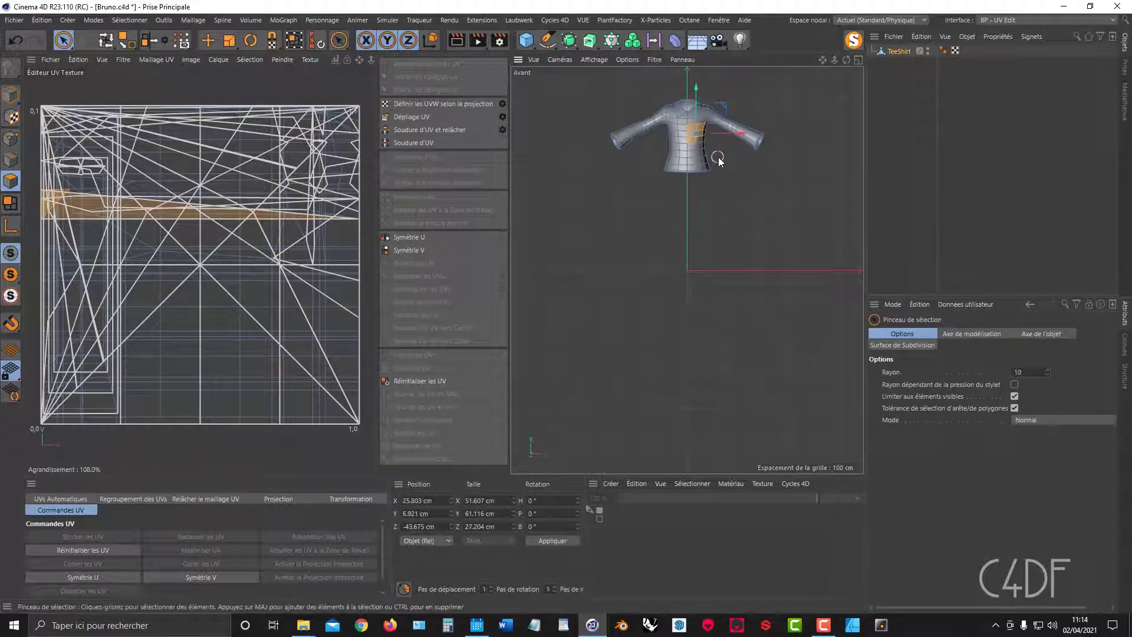
pyautogui.press('h')
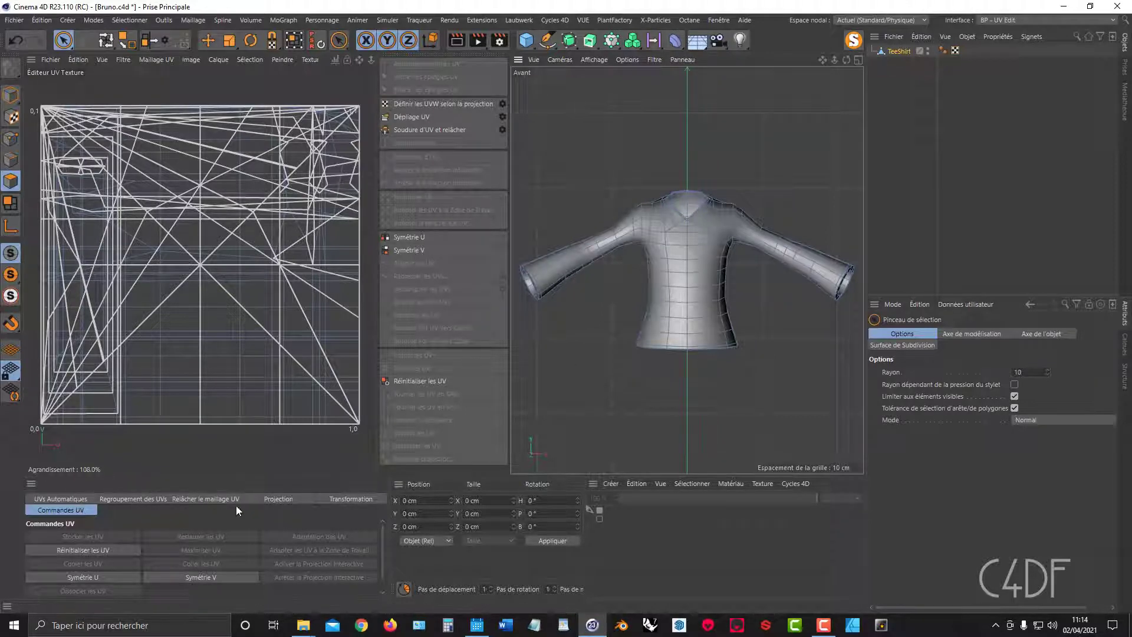
# Apply a Frontal projection to the UVs of the TeeShirt's UVW tag
pyautogui.click(279, 500)
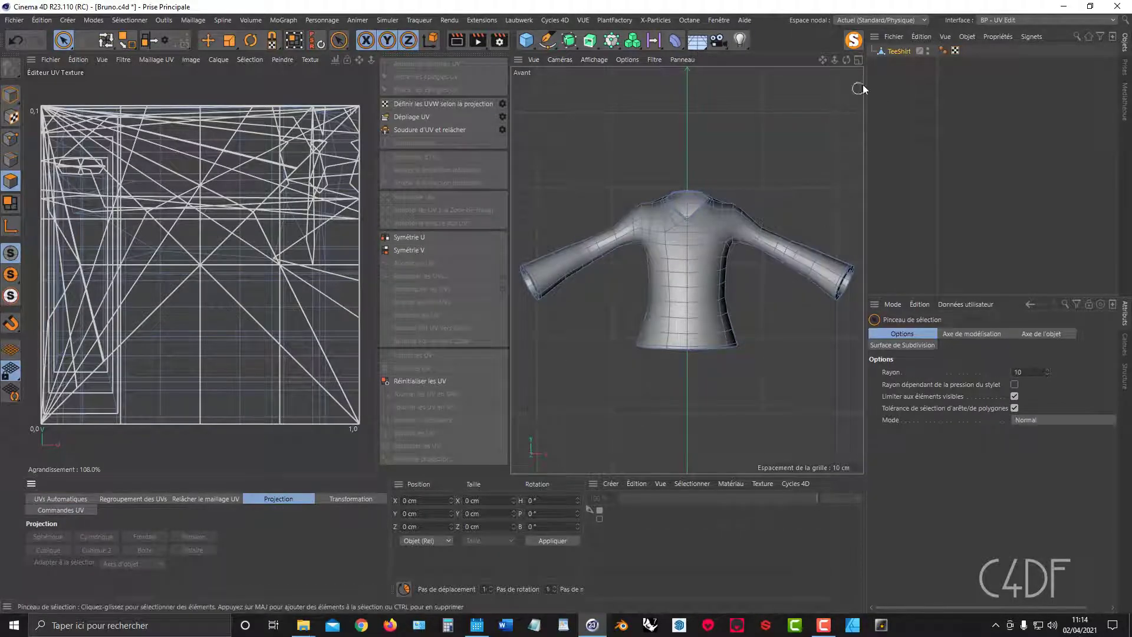
pyautogui.click(955, 50)
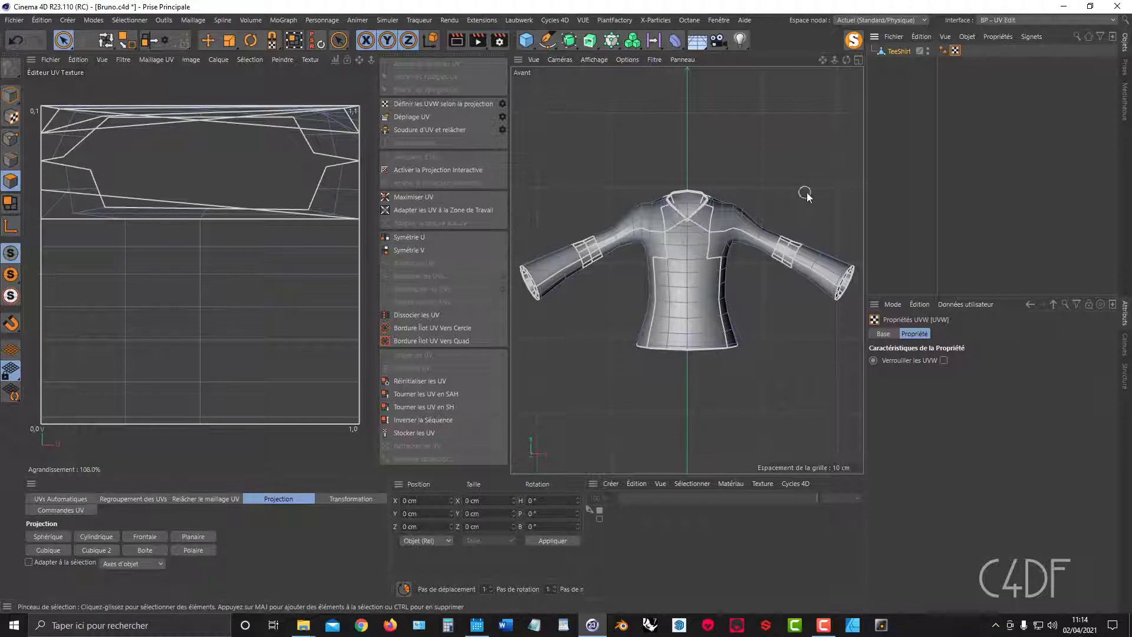
pyautogui.click(147, 536)
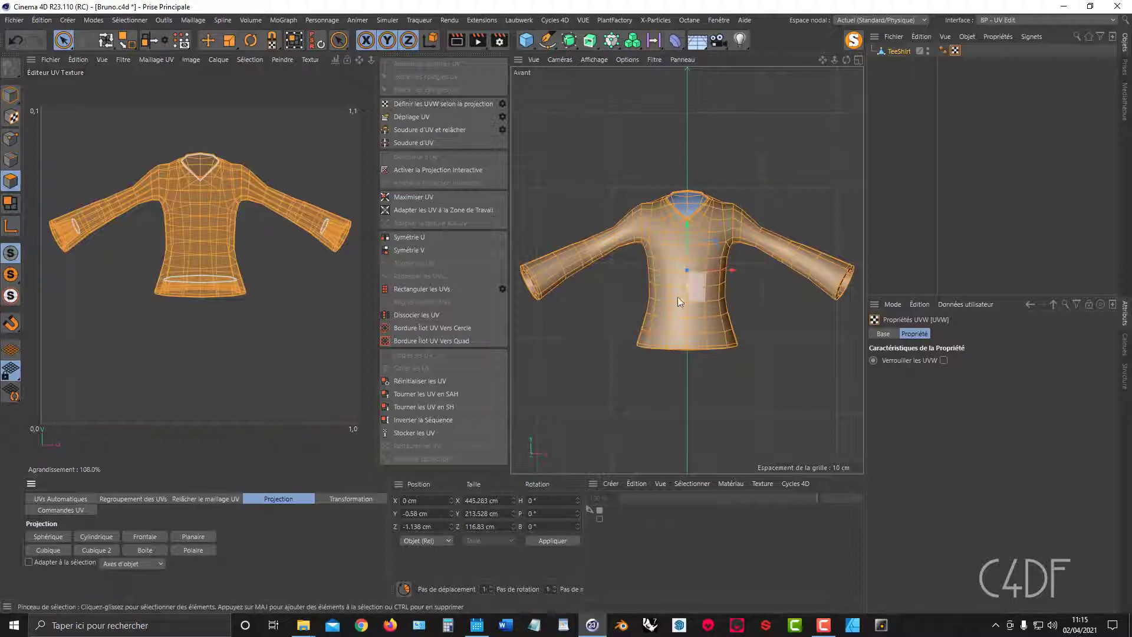
# Switch the viewport back to the Perspective camera and bring the shirt into view at an angle
pyautogui.click(564, 61)
pyautogui.moveTo(572, 79)
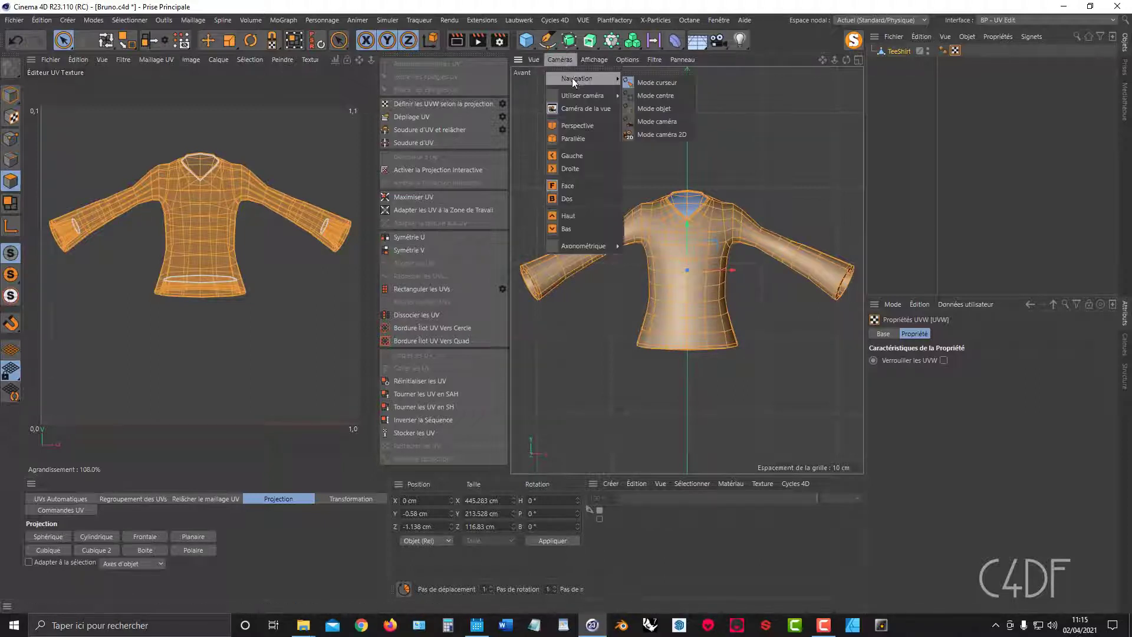
pyautogui.click(580, 126)
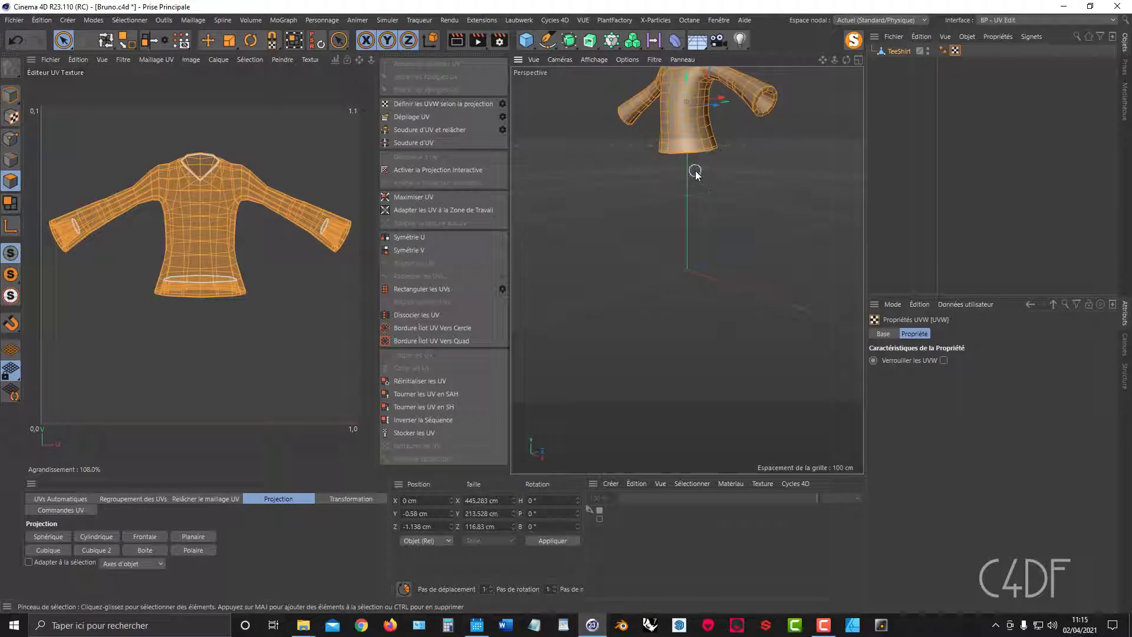
pyautogui.keyDown('alt'); pyautogui.moveTo(700, 174); pyautogui.dragTo(698, 313); pyautogui.keyUp('alt')
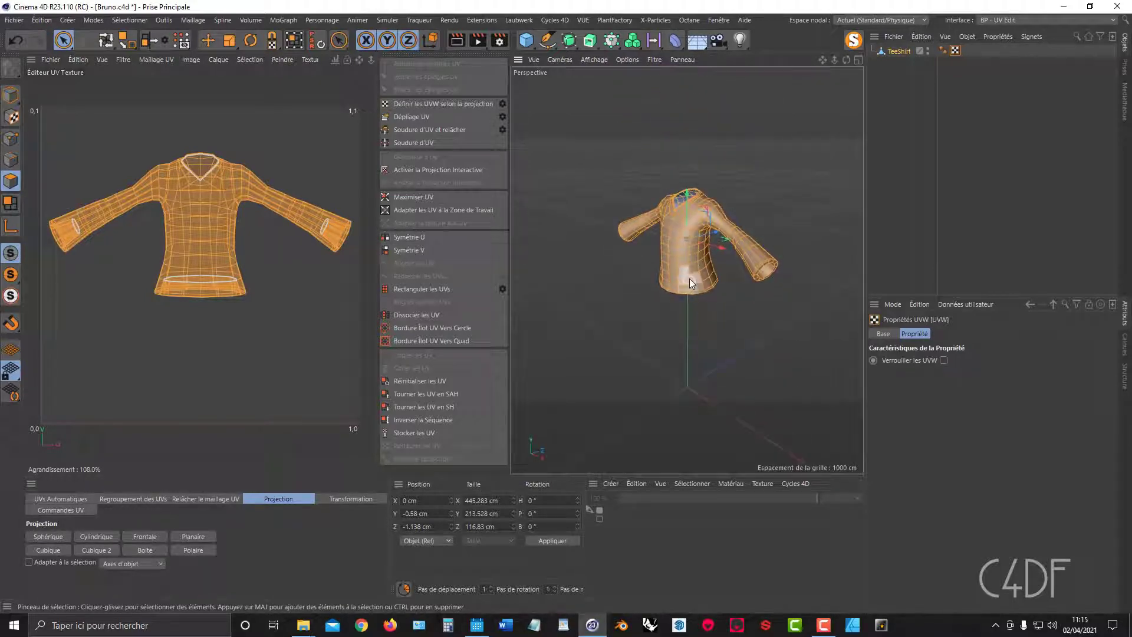
pyautogui.scroll(3, 707, 275)
pyautogui.keyDown('alt'); pyautogui.moveTo(707, 275); pyautogui.dragTo(696, 283); pyautogui.keyUp('alt')
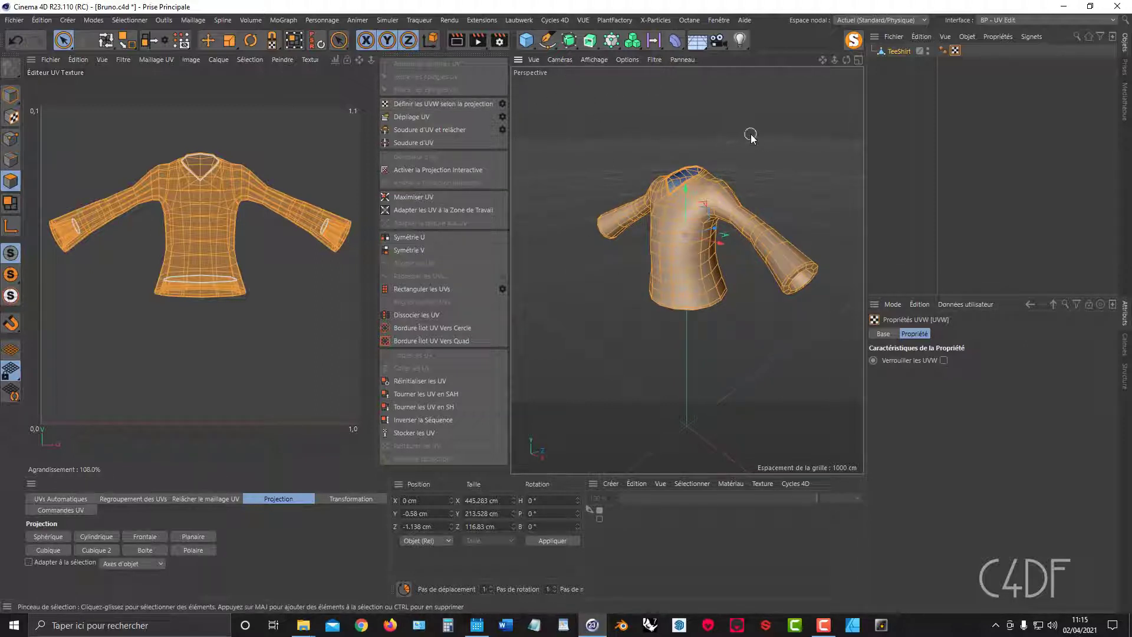
# Turn off the safe frames in the Perspective view's settings
pyautogui.click(897, 303)
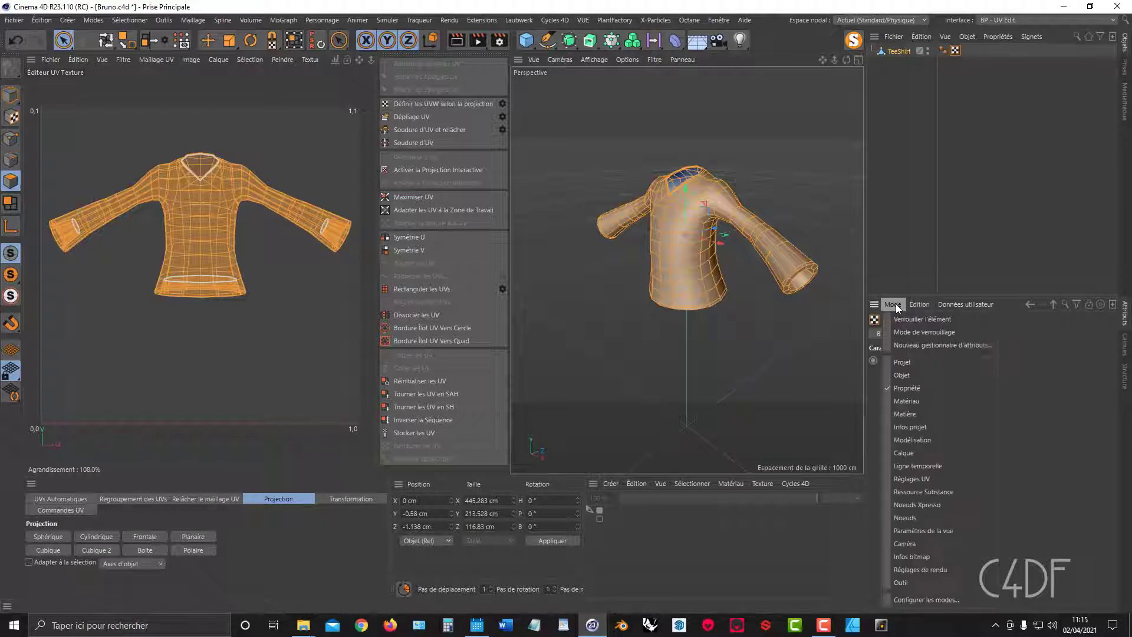
pyautogui.click(938, 528)
pyautogui.click(950, 372)
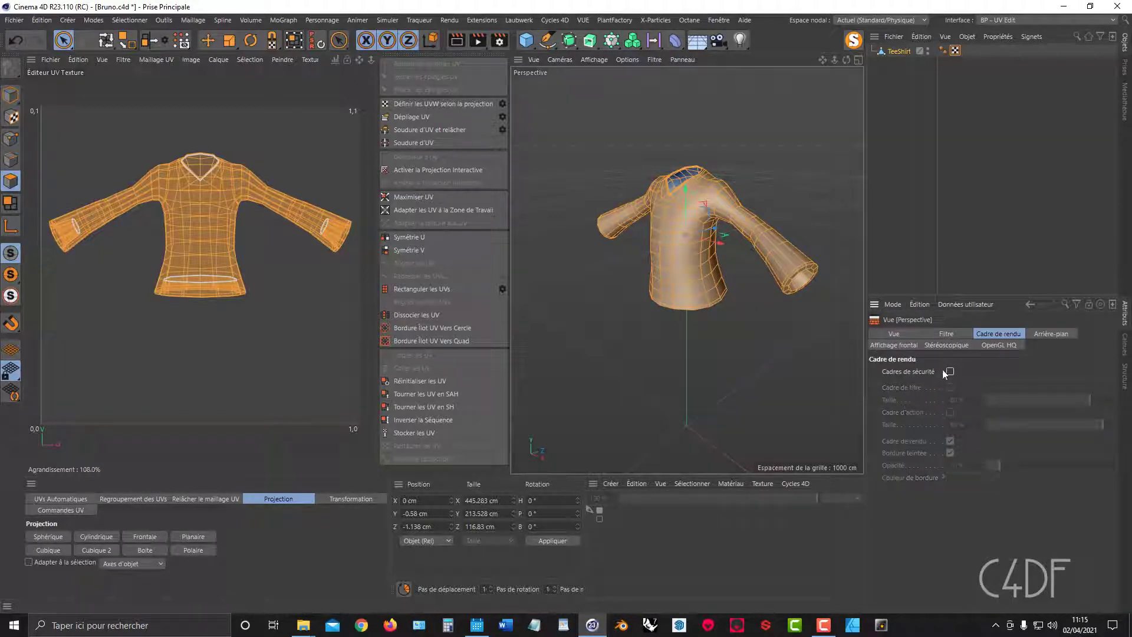
# Deselect the shirt's polygons, switch to edge mode, and clear the edge selection around the collar
pyautogui.keyDown('alt'); pyautogui.moveTo(700, 285); pyautogui.dragTo(752, 264); pyautogui.keyUp('alt')
pyautogui.keyDown('alt'); pyautogui.moveTo(728, 276); pyautogui.dragTo(728, 314, button='middle'); pyautogui.keyUp('alt')
pyautogui.moveTo(686, 262)
pyautogui.keyDown('alt'); pyautogui.mouseDown(button='right')
pyautogui.moveTo(714, 257)
pyautogui.moveTo(694, 264)
pyautogui.mouseUp(button='right'); pyautogui.keyUp('alt')
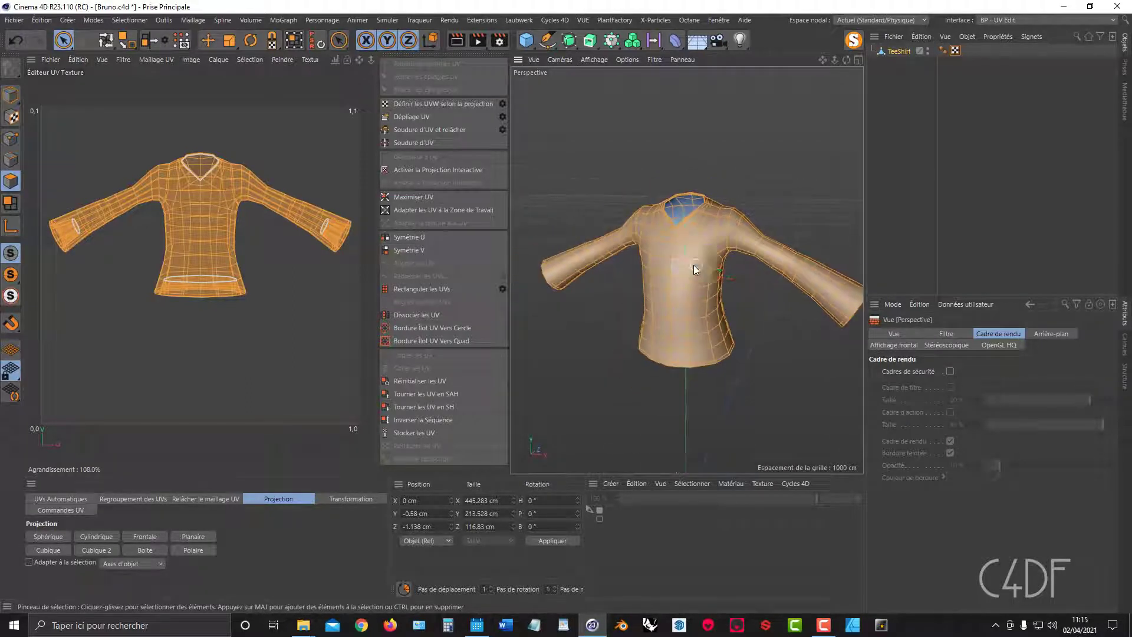
pyautogui.moveTo(693, 264)
pyautogui.keyDown('alt'); pyautogui.mouseDown()
pyautogui.moveTo(729, 218)
pyautogui.moveTo(813, 217)
pyautogui.moveTo(749, 245)
pyautogui.moveTo(717, 225)
pyautogui.moveTo(655, 263)
pyautogui.moveTo(684, 262)
pyautogui.moveTo(756, 223)
pyautogui.moveTo(841, 243)
pyautogui.moveTo(854, 235)
pyautogui.moveTo(815, 189)
pyautogui.moveTo(783, 213)
pyautogui.moveTo(774, 246)
pyautogui.moveTo(730, 241)
pyautogui.moveTo(811, 249)
pyautogui.mouseUp(); pyautogui.keyUp('alt')
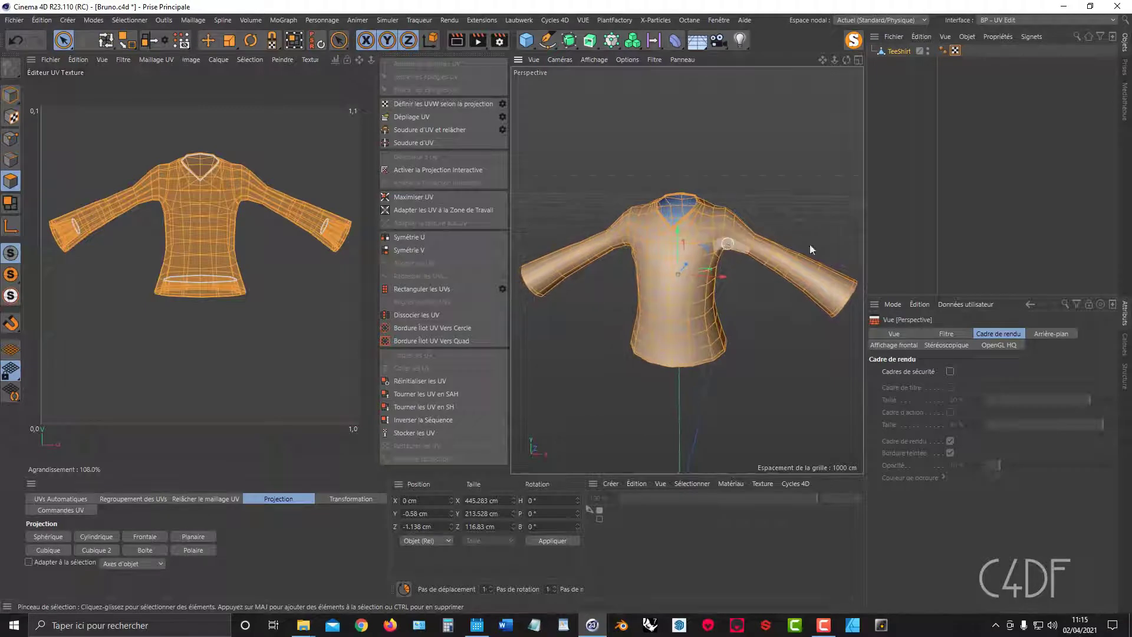
pyautogui.click(637, 160)
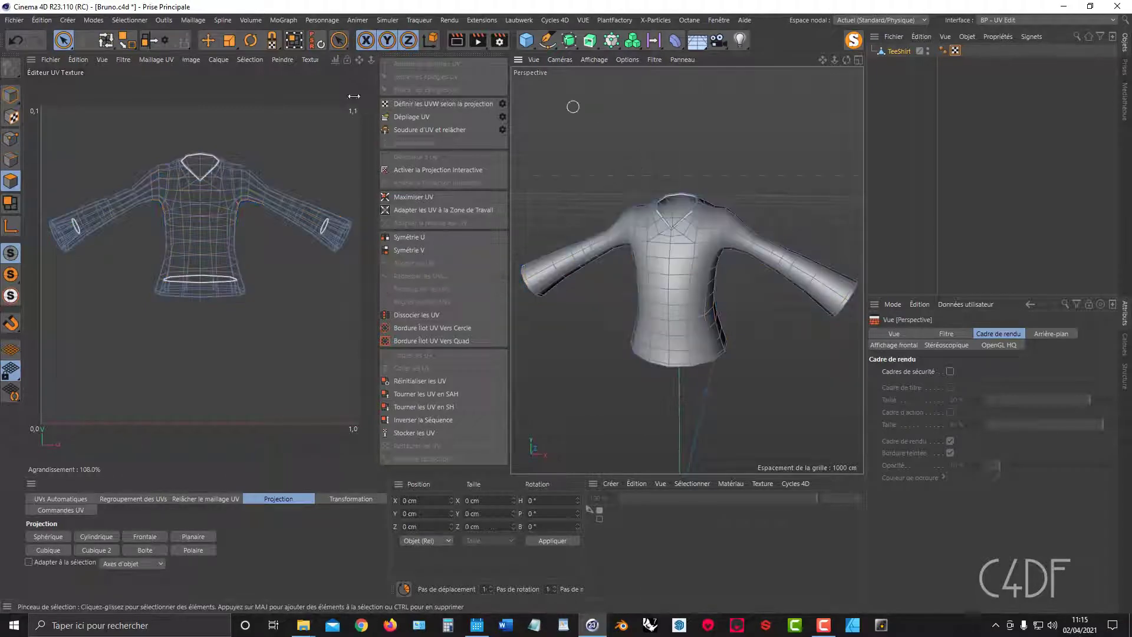
pyautogui.click(10, 161)
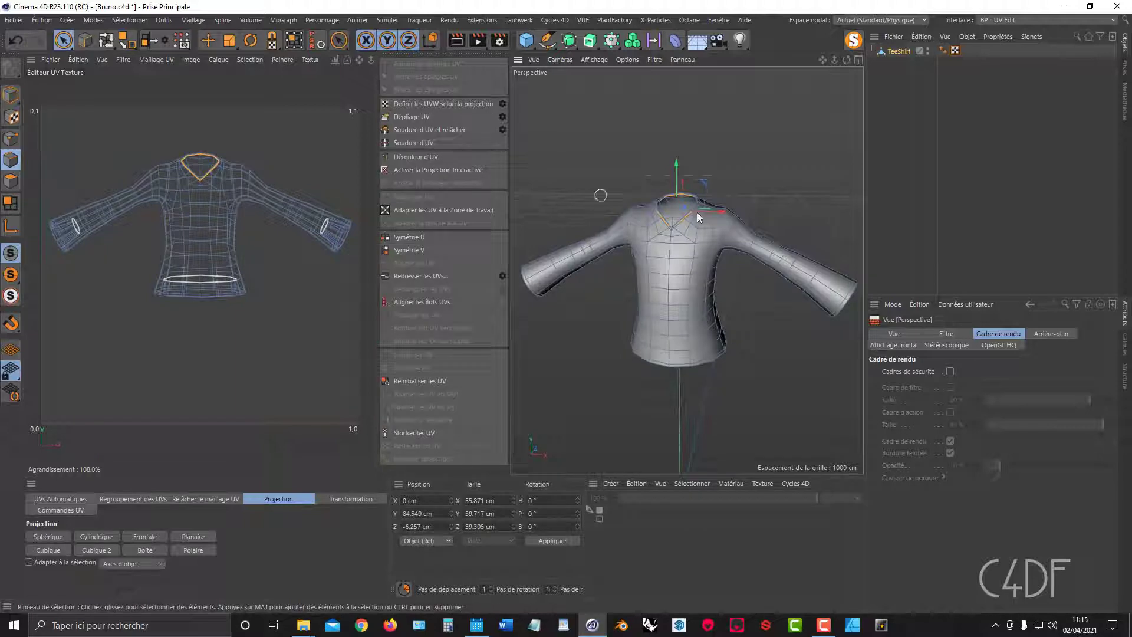
pyautogui.click(739, 162)
# Select the full edge loop where the shirt's left sleeve joins the shoulder, using Loop Selection
pyautogui.keyDown('alt'); pyautogui.moveTo(734, 218); pyautogui.dragTo(710, 217); pyautogui.keyUp('alt')
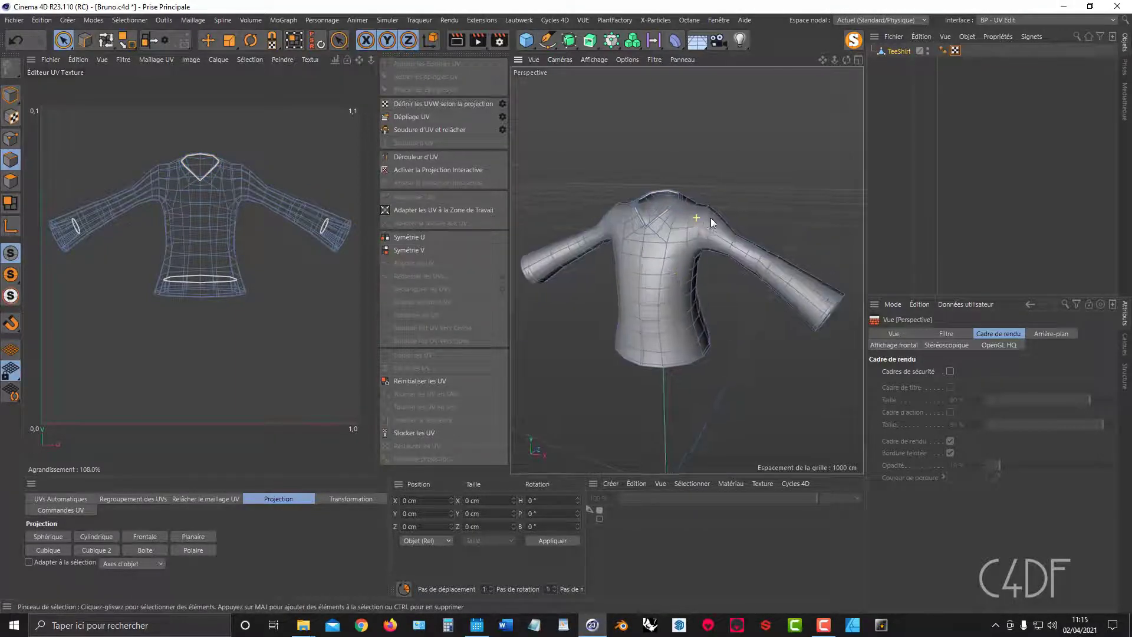
pyautogui.keyDown('alt'); pyautogui.moveTo(710, 219); pyautogui.dragTo(748, 214, button='right'); pyautogui.keyUp('alt')
pyautogui.keyDown('alt'); pyautogui.moveTo(688, 270); pyautogui.dragTo(748, 199); pyautogui.keyUp('alt')
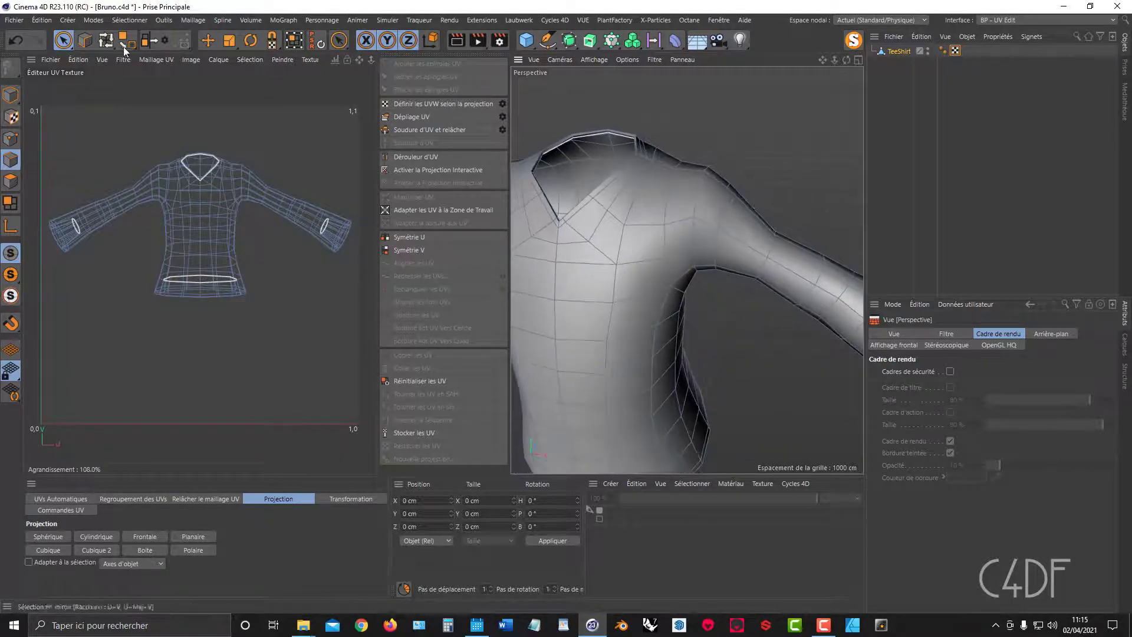
pyautogui.click(695, 209)
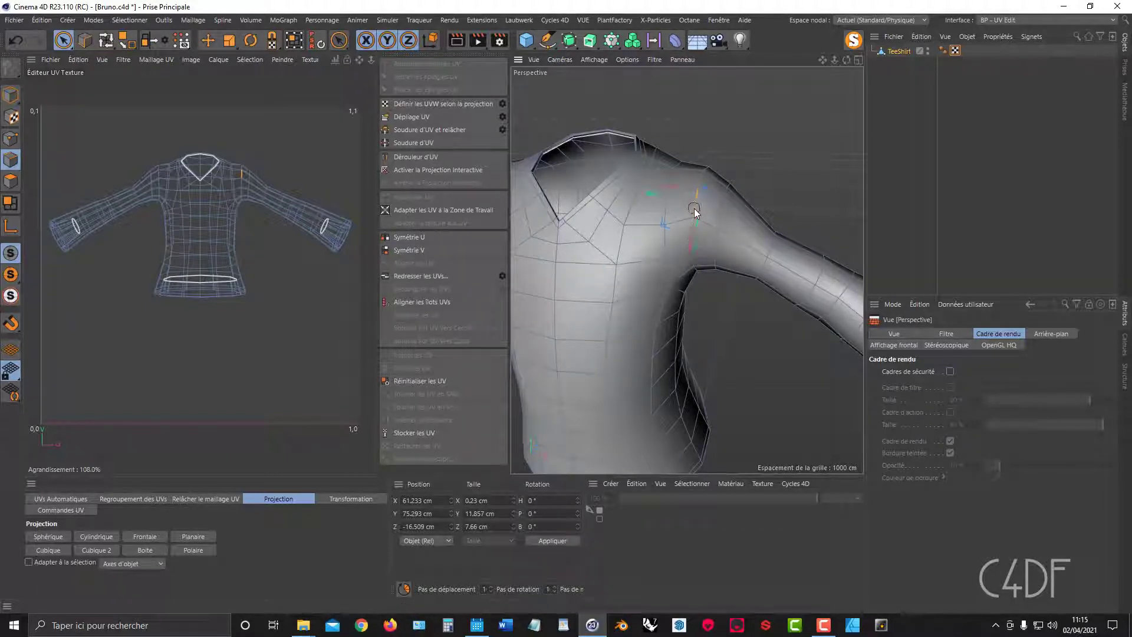
pyautogui.keyDown('alt'); pyautogui.moveTo(728, 199); pyautogui.dragTo(702, 177); pyautogui.keyUp('alt')
pyautogui.scroll(3, 689, 197)
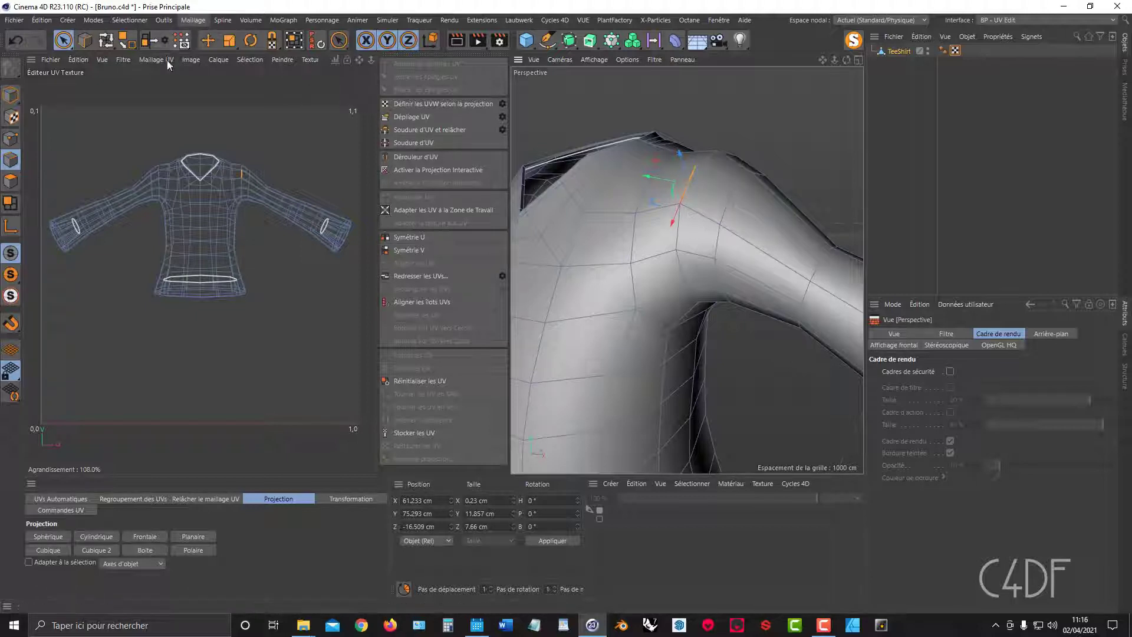
pyautogui.click(136, 23)
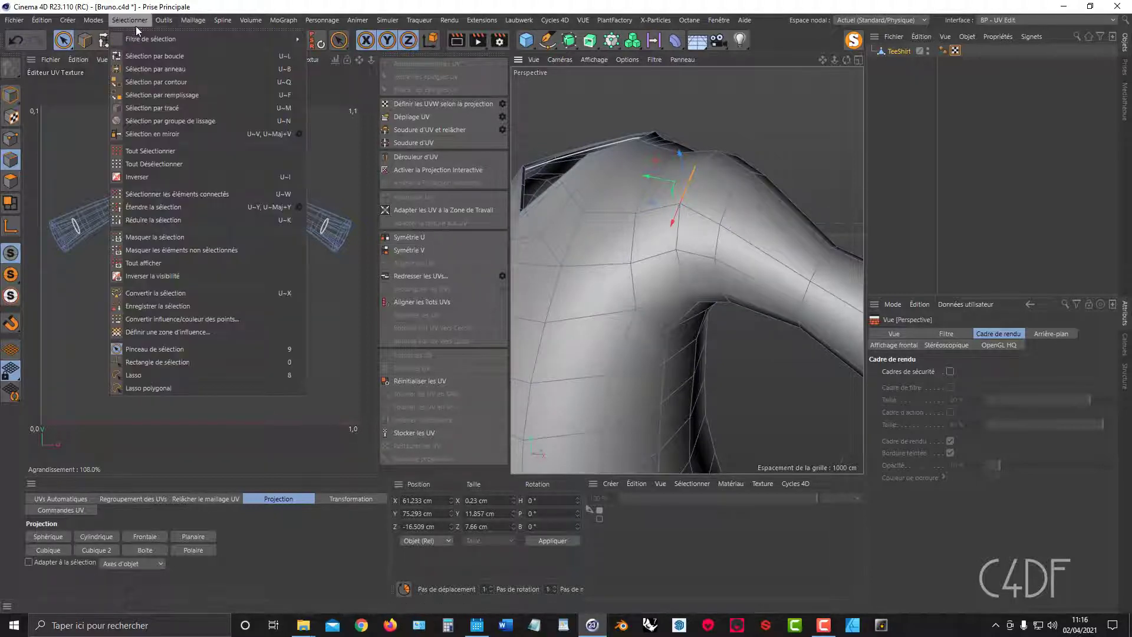
pyautogui.click(154, 56)
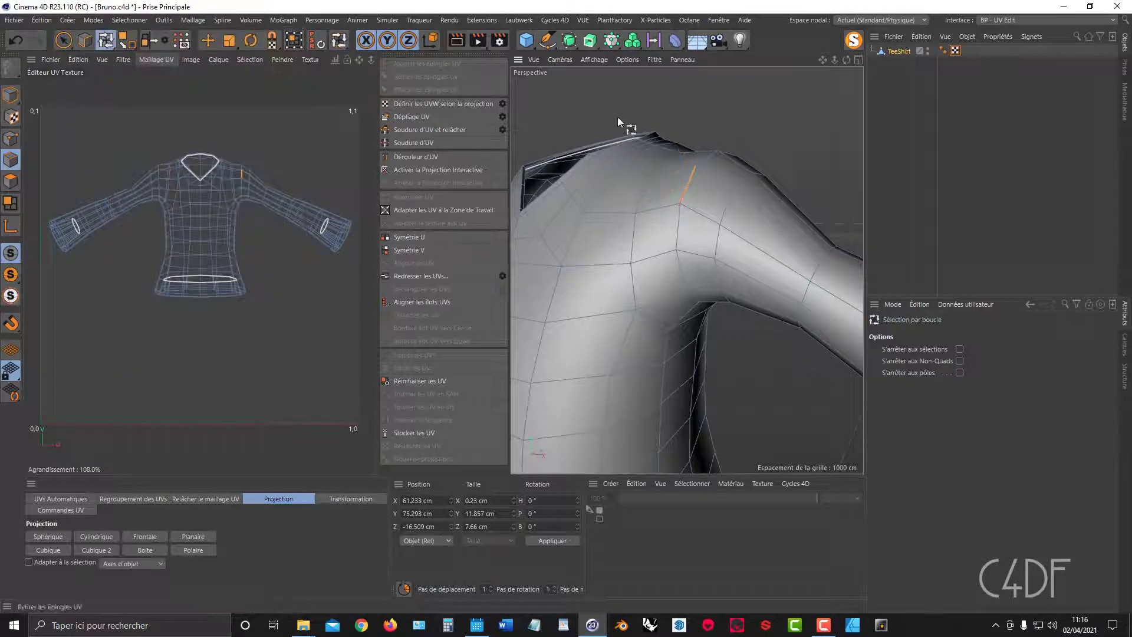
pyautogui.click(686, 186)
pyautogui.scroll(-10, 696, 199)
pyautogui.keyDown('alt'); pyautogui.moveTo(708, 206); pyautogui.dragTo(757, 134); pyautogui.keyUp('alt')
pyautogui.scroll(8, 713, 206)
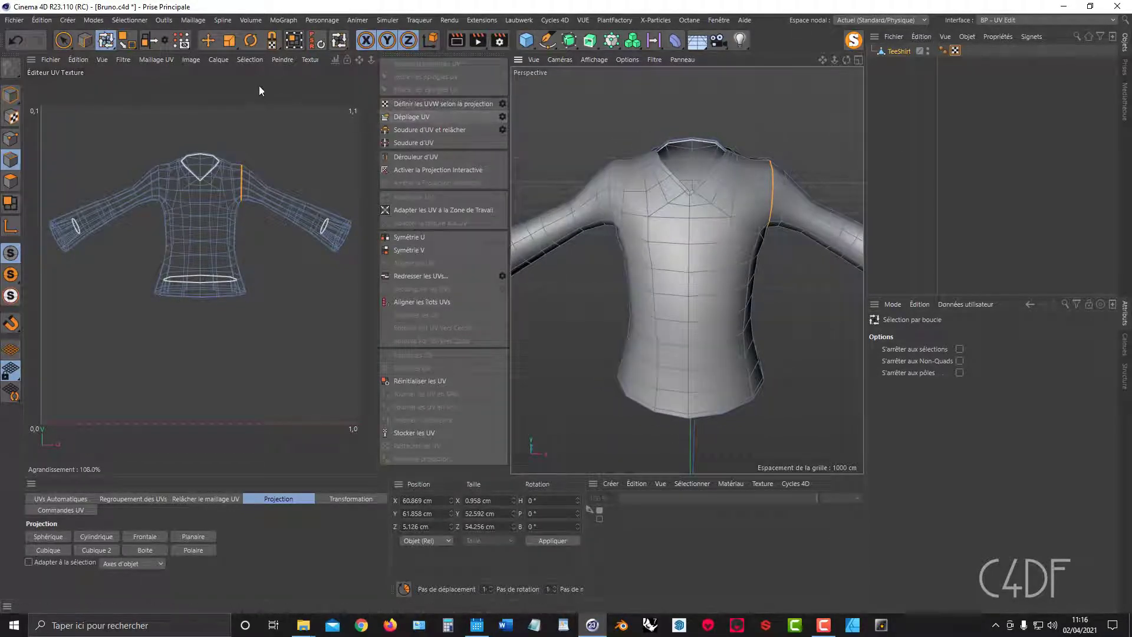
# Mirror the shoulder loop selection to the other sleeve and add the underarm and side edges of the shirt's left side
pyautogui.click(152, 40)
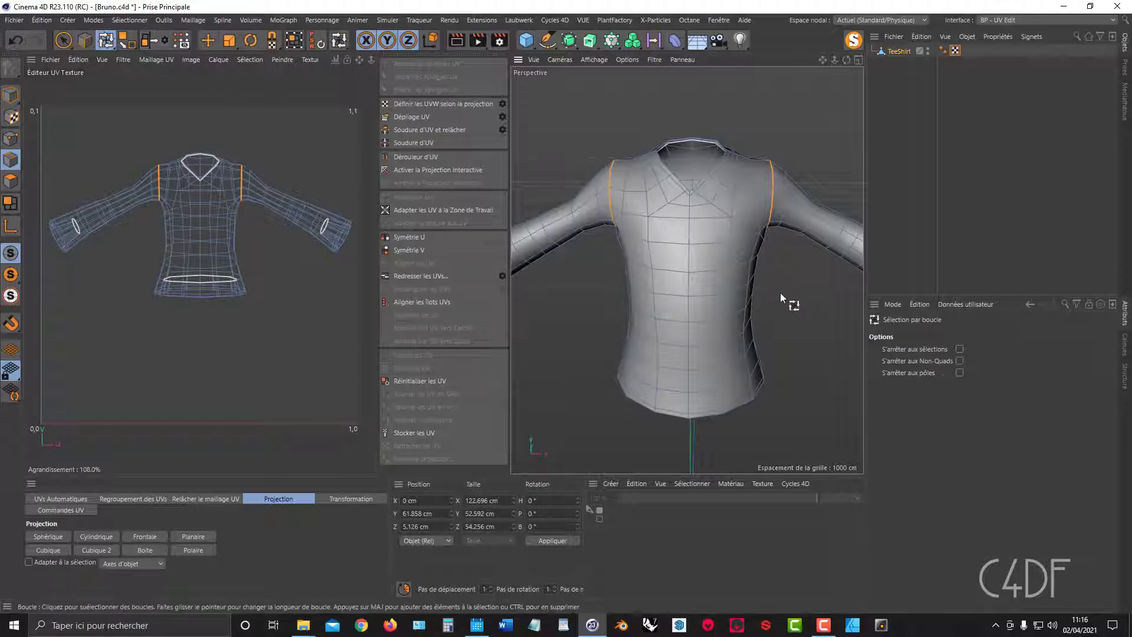
pyautogui.keyDown('alt'); pyautogui.moveTo(780, 292); pyautogui.dragTo(625, 227); pyautogui.keyUp('alt')
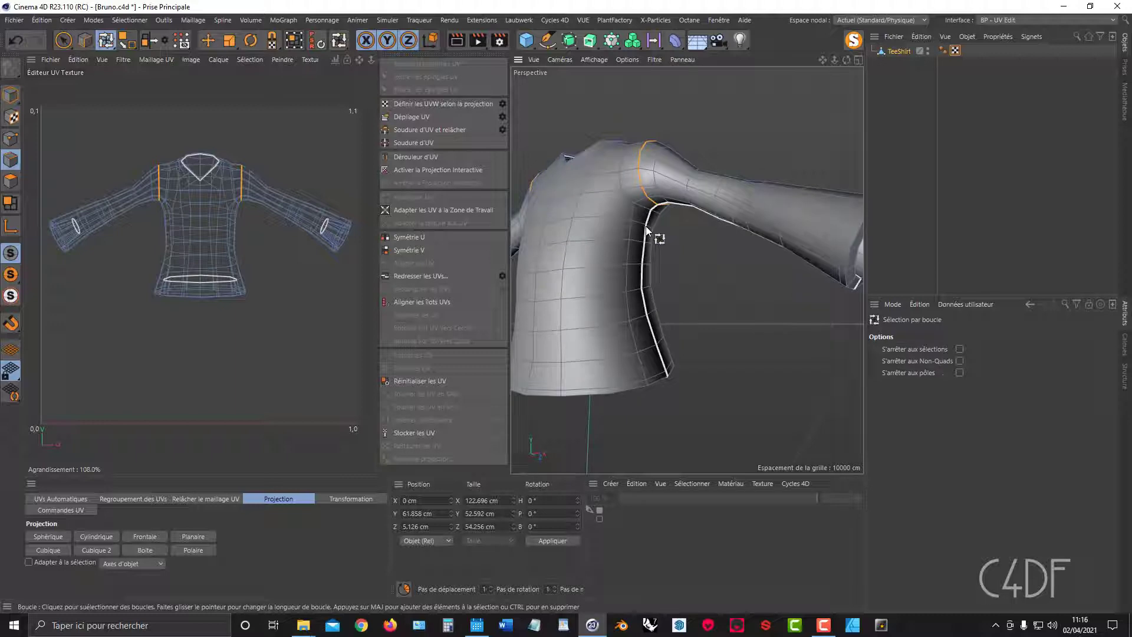
pyautogui.click(646, 225)
pyautogui.scroll(-5, 739, 354)
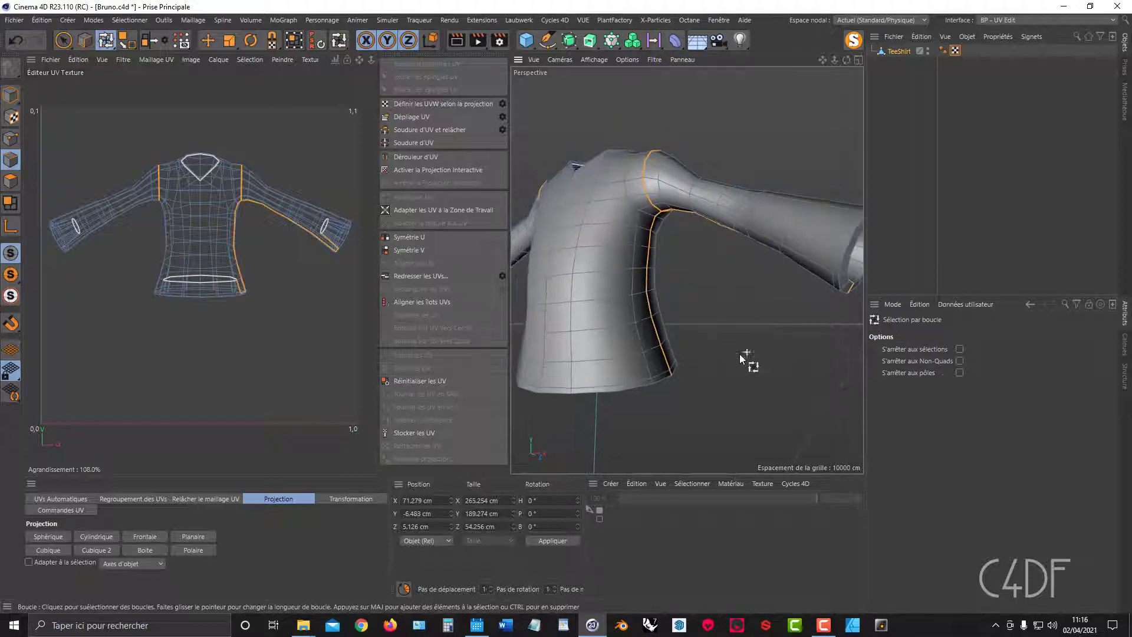
# Mirror the underarm and side seam selection to the other side, and unfold the shirt's UVs along the selected edges
pyautogui.keyDown('alt'); pyautogui.moveTo(728, 354); pyautogui.dragTo(821, 334); pyautogui.keyUp('alt')
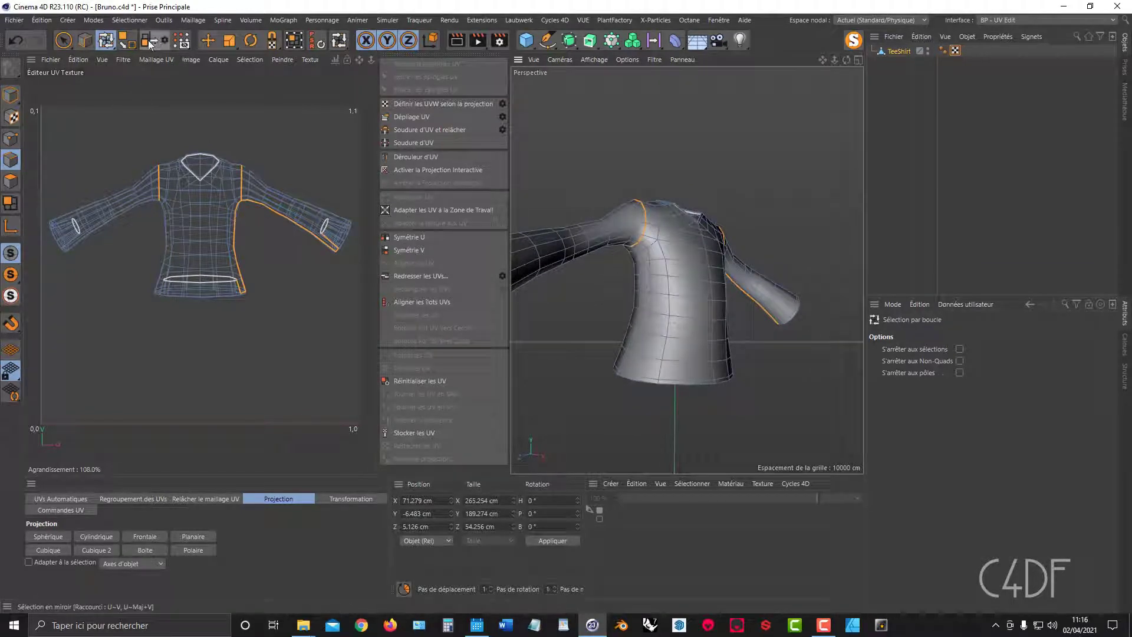
pyautogui.keyDown('alt'); pyautogui.moveTo(705, 277); pyautogui.dragTo(683, 234); pyautogui.keyUp('alt')
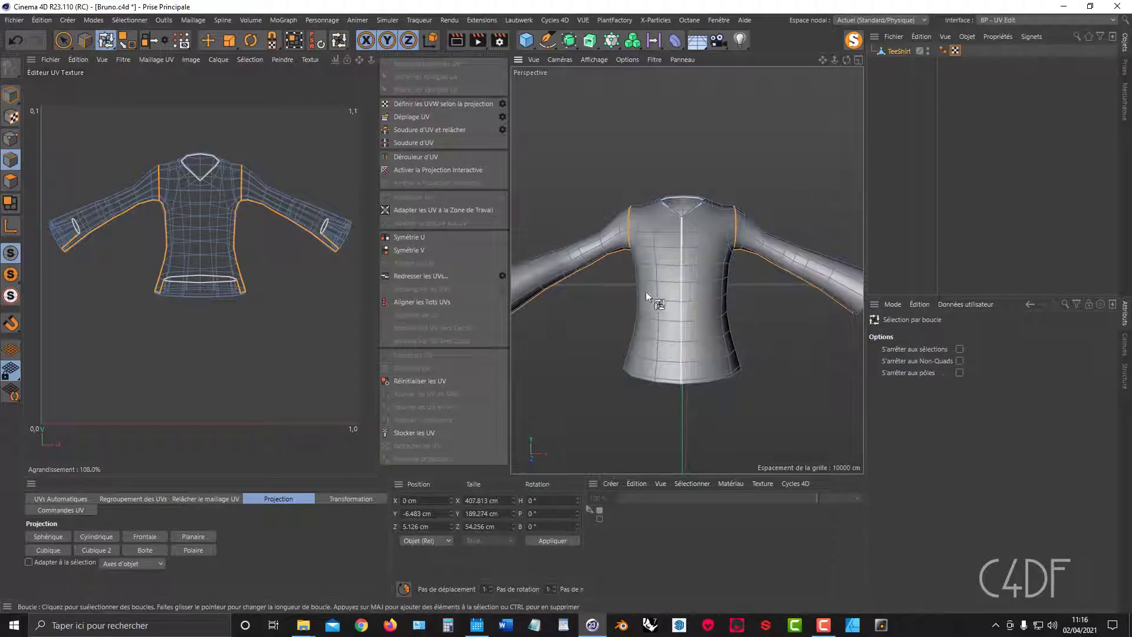
pyautogui.keyDown('alt'); pyautogui.moveTo(697, 294); pyautogui.dragTo(698, 309); pyautogui.keyUp('alt')
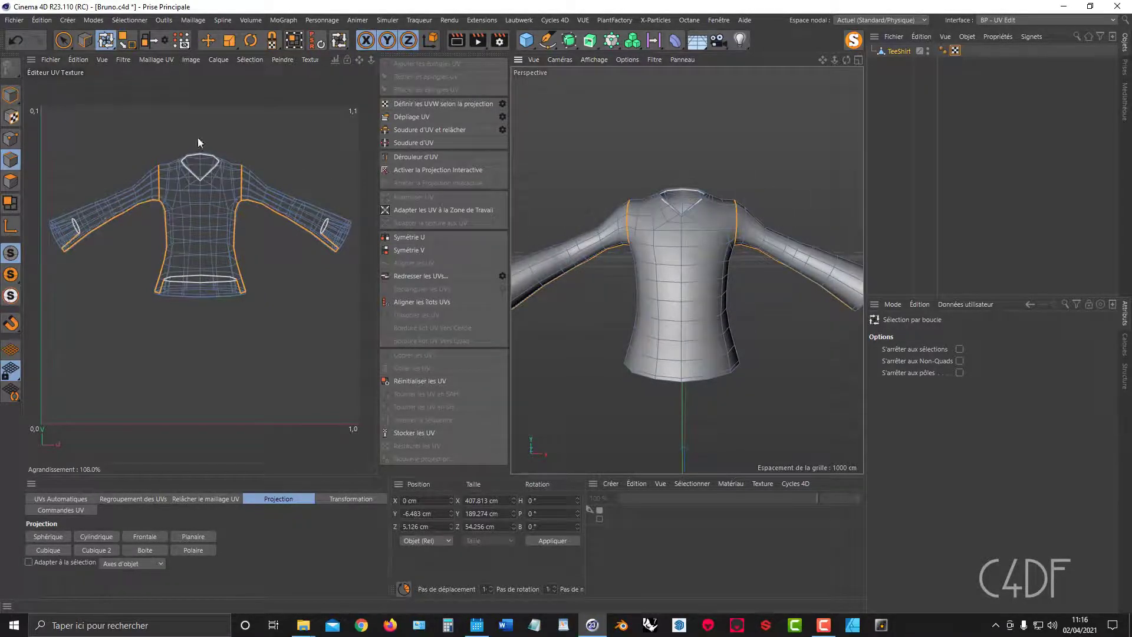
pyautogui.click(418, 118)
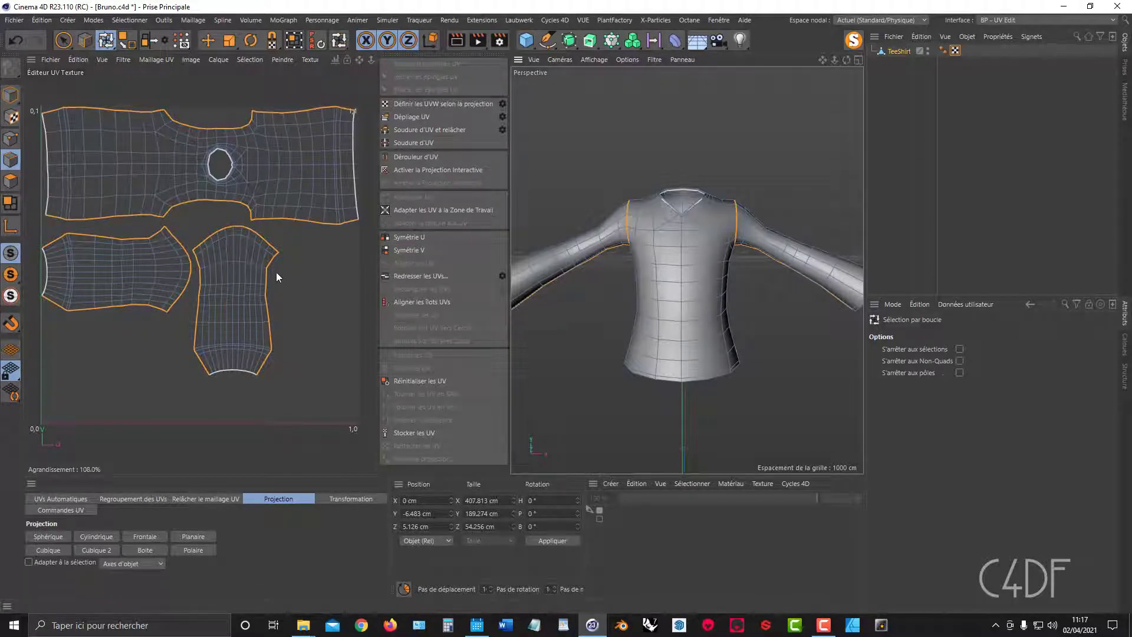
# Try Loop Selection with stopping at existing selections on the edge line along the top of the shirt's left shoulder
pyautogui.keyDown('alt'); pyautogui.moveTo(686, 259); pyautogui.dragTo(751, 206); pyautogui.keyUp('alt')
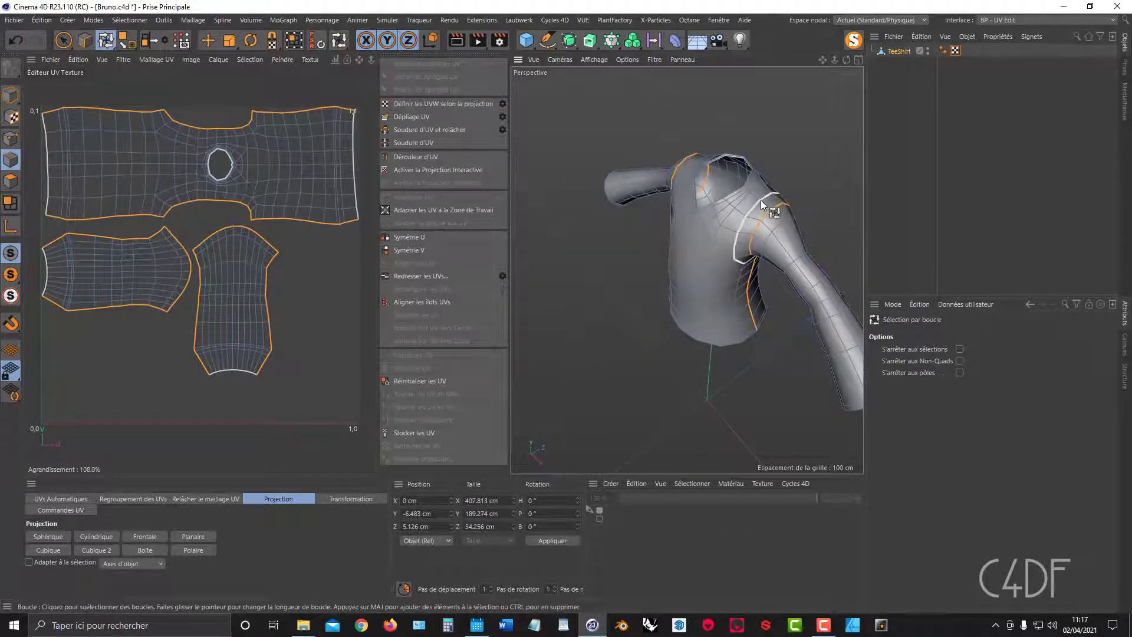
pyautogui.moveTo(759, 200)
pyautogui.keyDown('alt'); pyautogui.mouseDown()
pyautogui.moveTo(805, 181)
pyautogui.moveTo(639, 185)
pyautogui.moveTo(731, 197)
pyautogui.moveTo(770, 183)
pyautogui.mouseUp(); pyautogui.keyUp('alt')
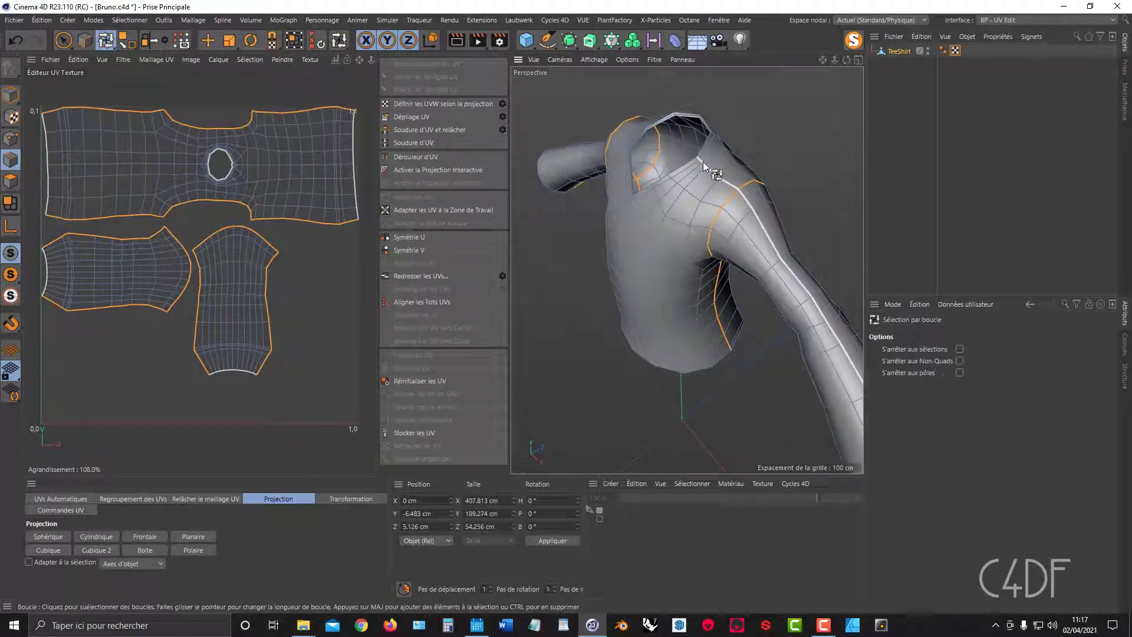
pyautogui.keyDown('shift'); pyautogui.click(742, 186); pyautogui.keyUp('shift')
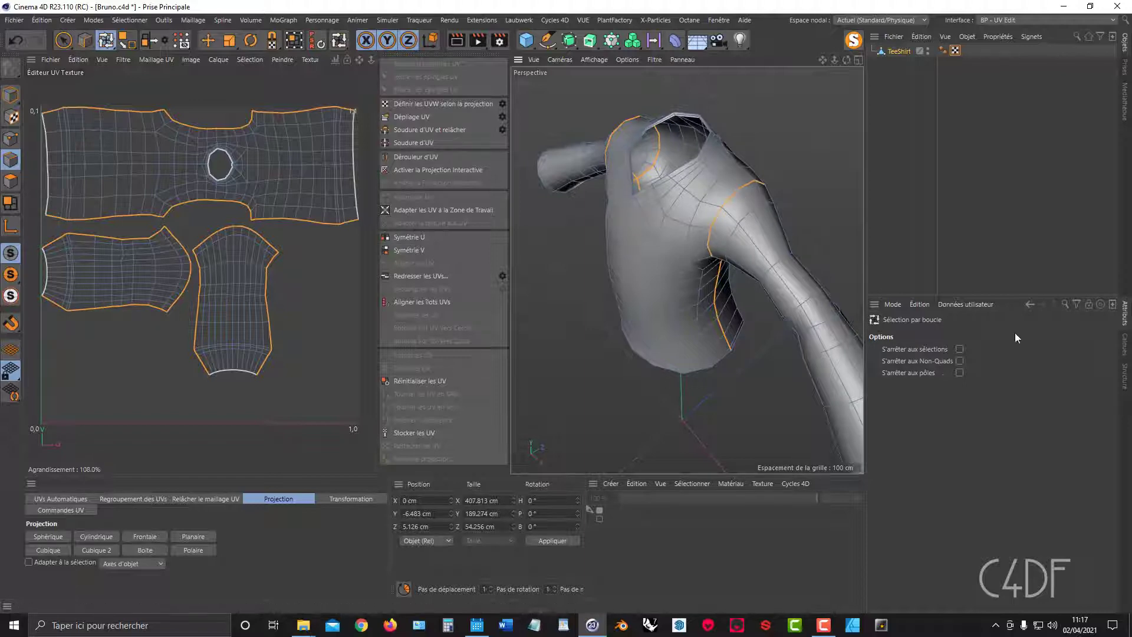
pyautogui.click(960, 348)
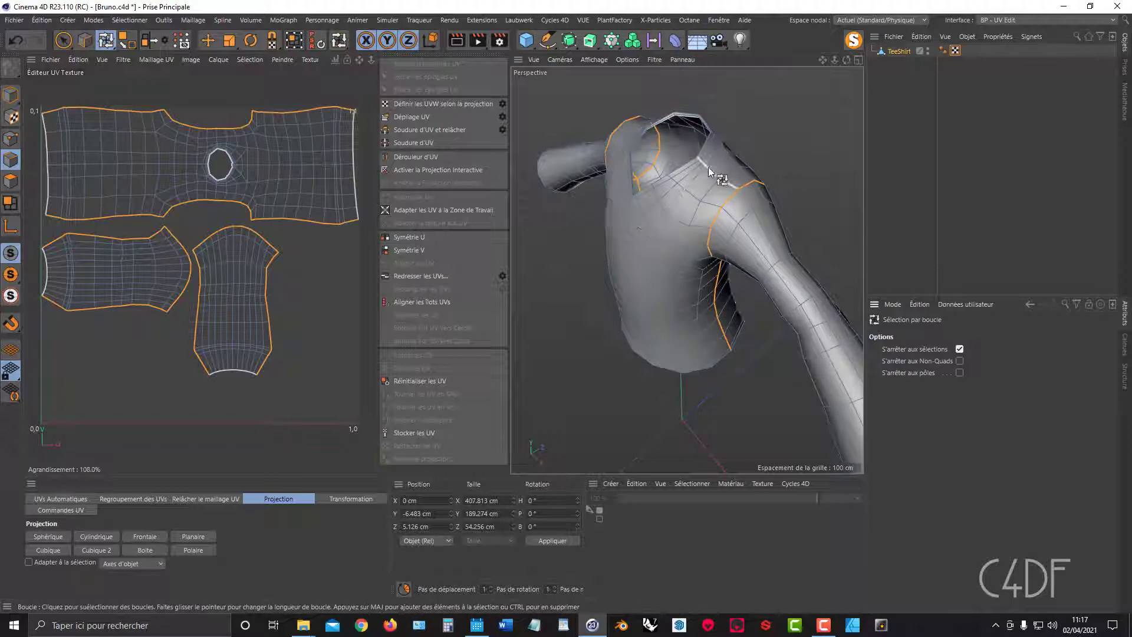
pyautogui.click(961, 349)
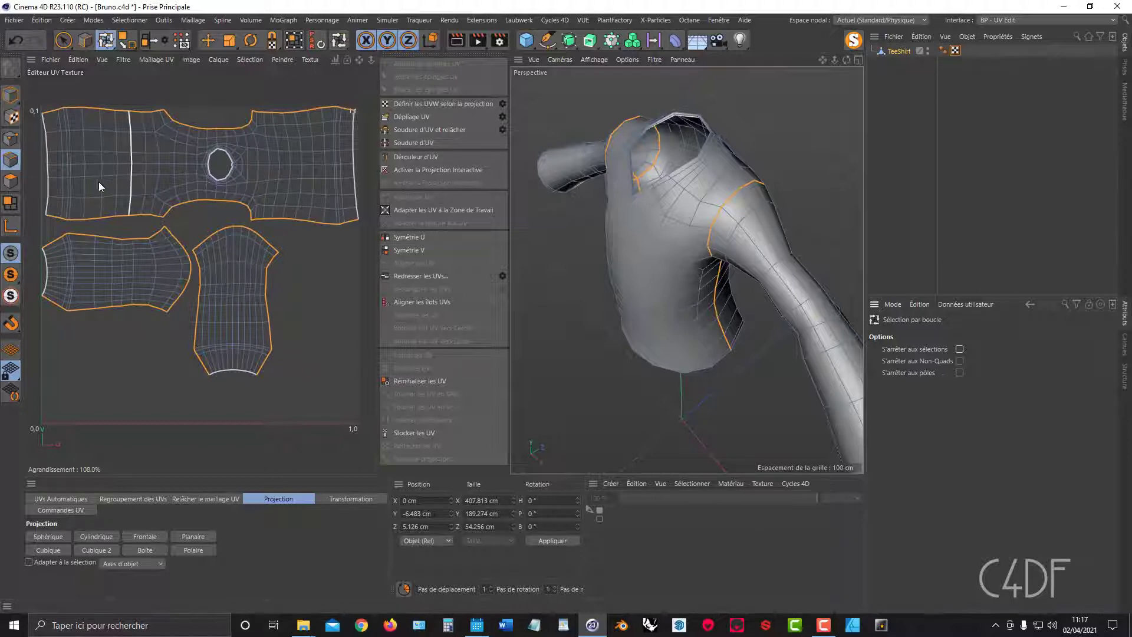
# Switch to UV polygon editing and select the whole vertical left-sleeve UV island with Live Selection
pyautogui.click(11, 182)
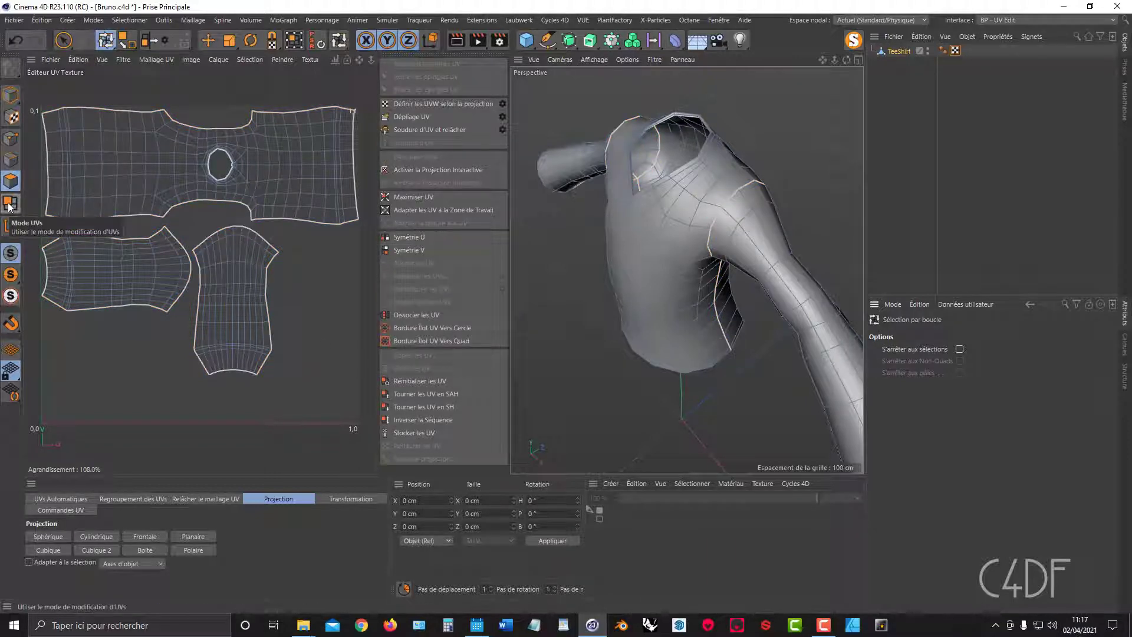
pyautogui.click(10, 205)
pyautogui.click(218, 270)
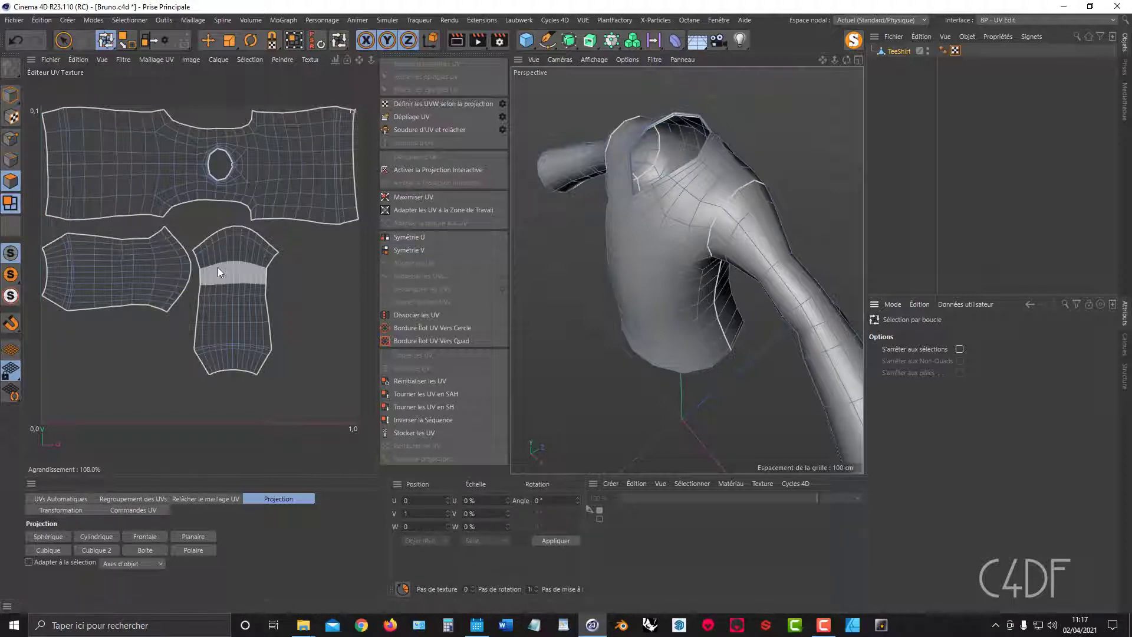
pyautogui.click(230, 270)
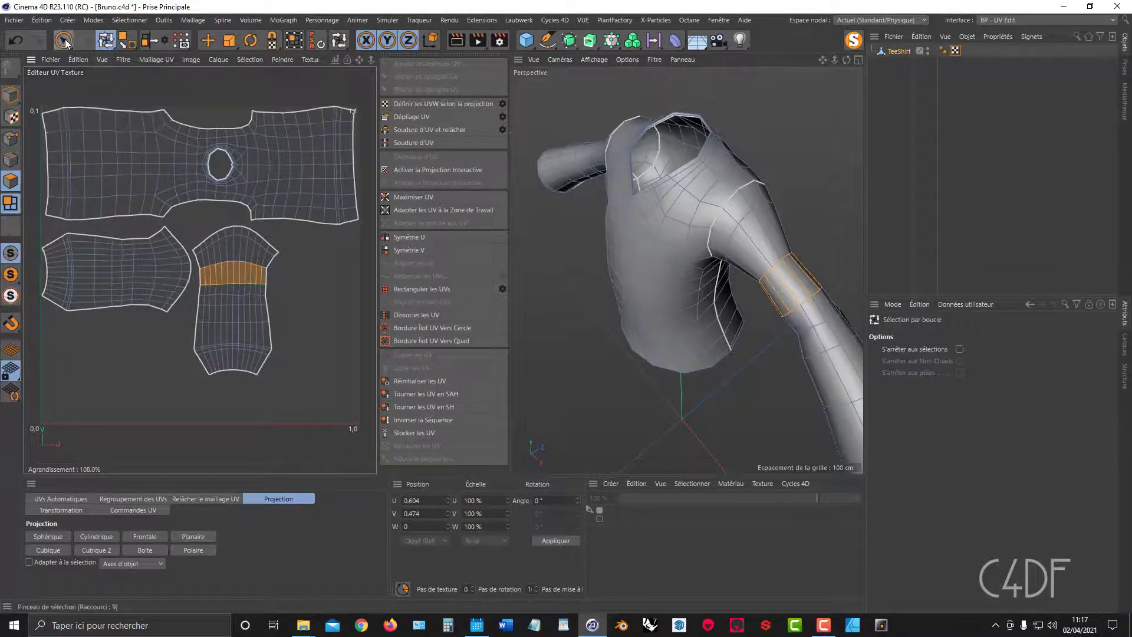
pyautogui.press('9')
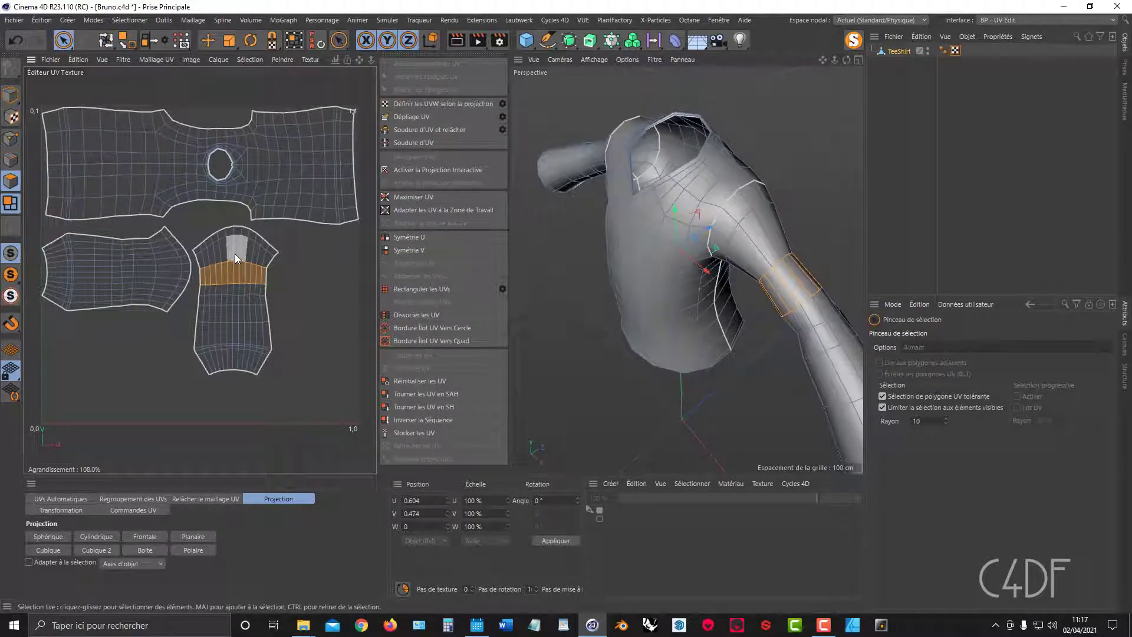
pyautogui.doubleClick(235, 255)
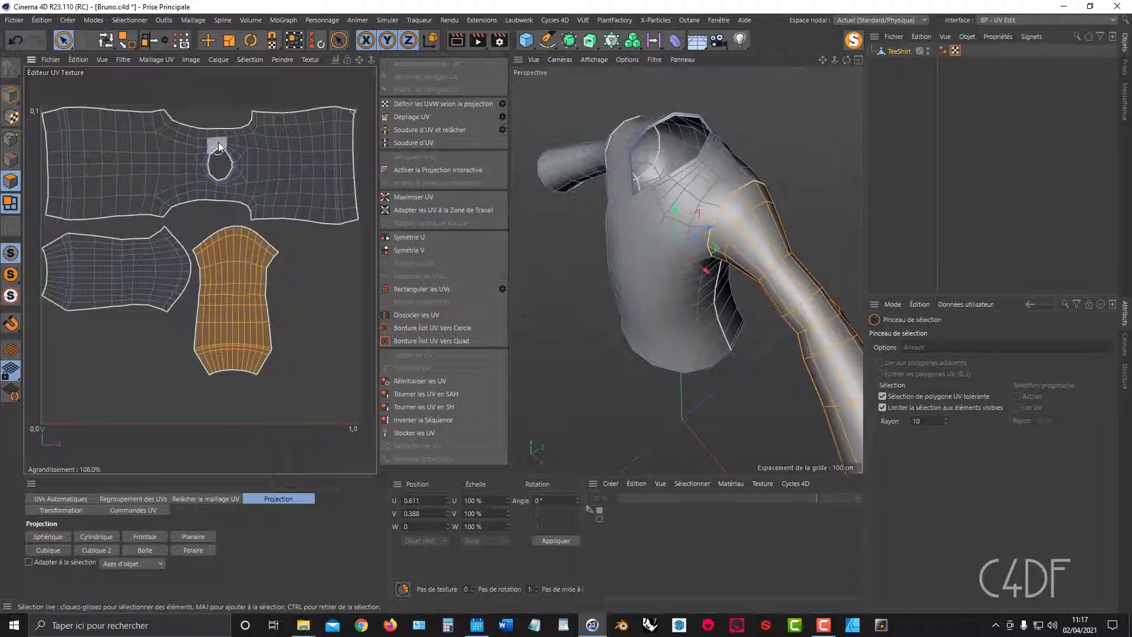
# Try to rotate the left sleeve's UV island a quarter turn with the UV Transform tool, and undo it
pyautogui.click(295, 41)
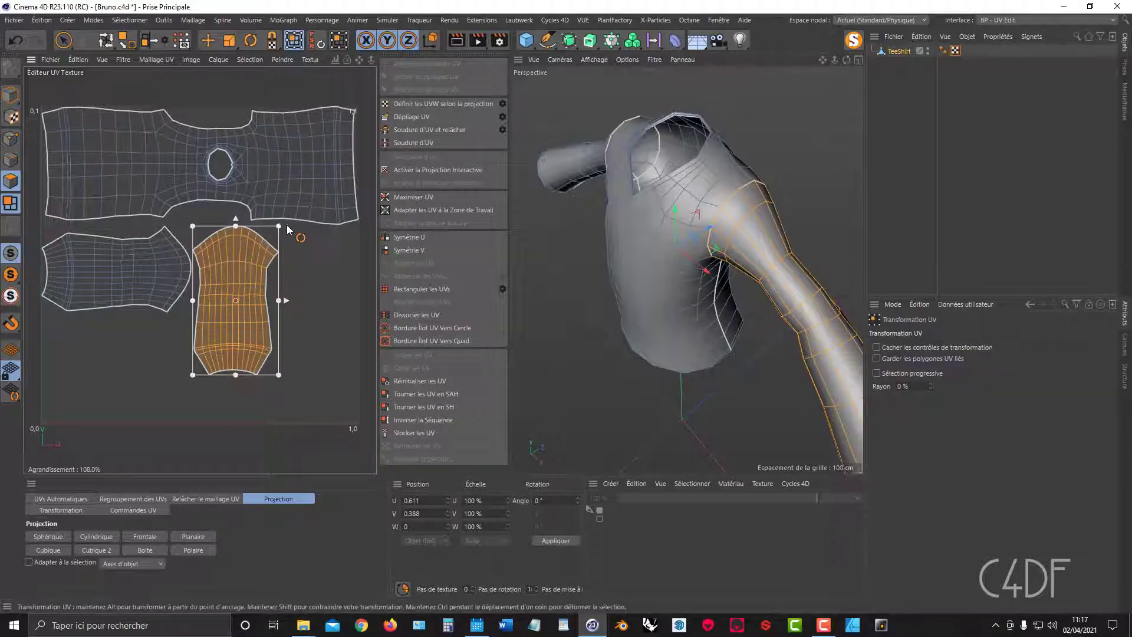
pyautogui.moveTo(287, 230); pyautogui.dragTo(320, 350)
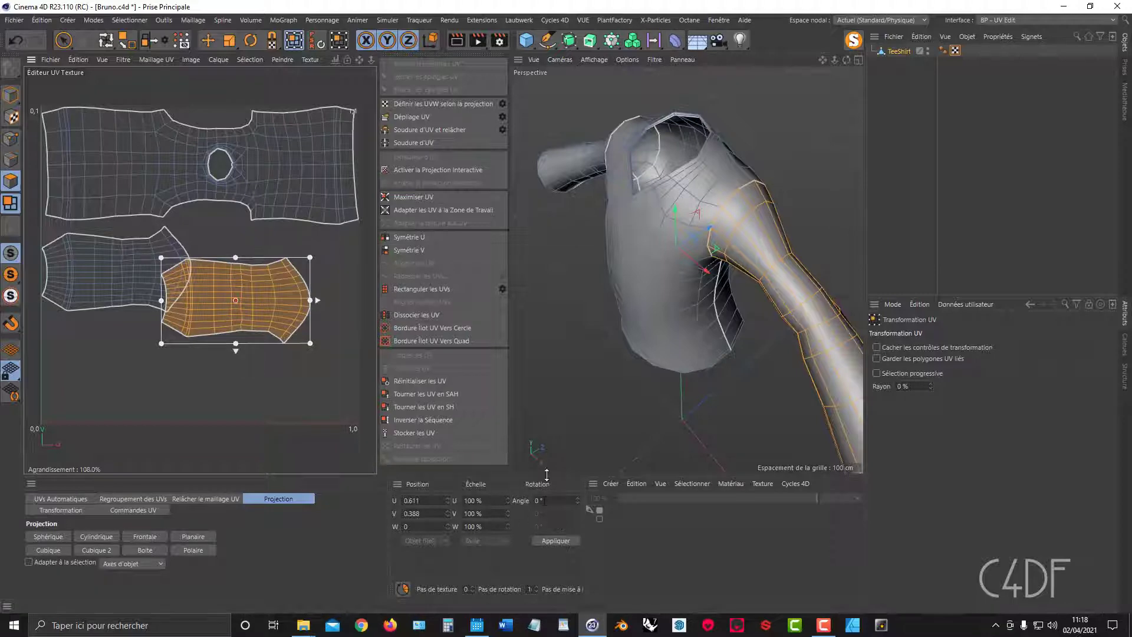
pyautogui.click(18, 43)
pyautogui.click(19, 42)
pyautogui.click(18, 42)
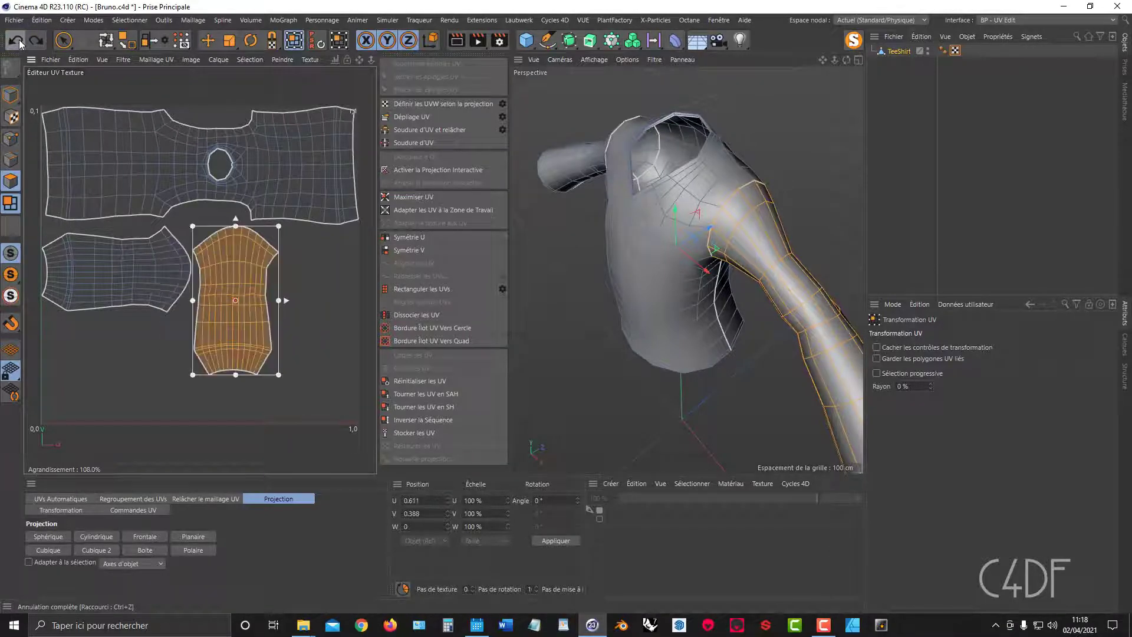
# Try a numeric quarter-turn rotation of the sleeve's UV island with its shoulder end facing the other sleeve, and undo it
pyautogui.click(538, 500)
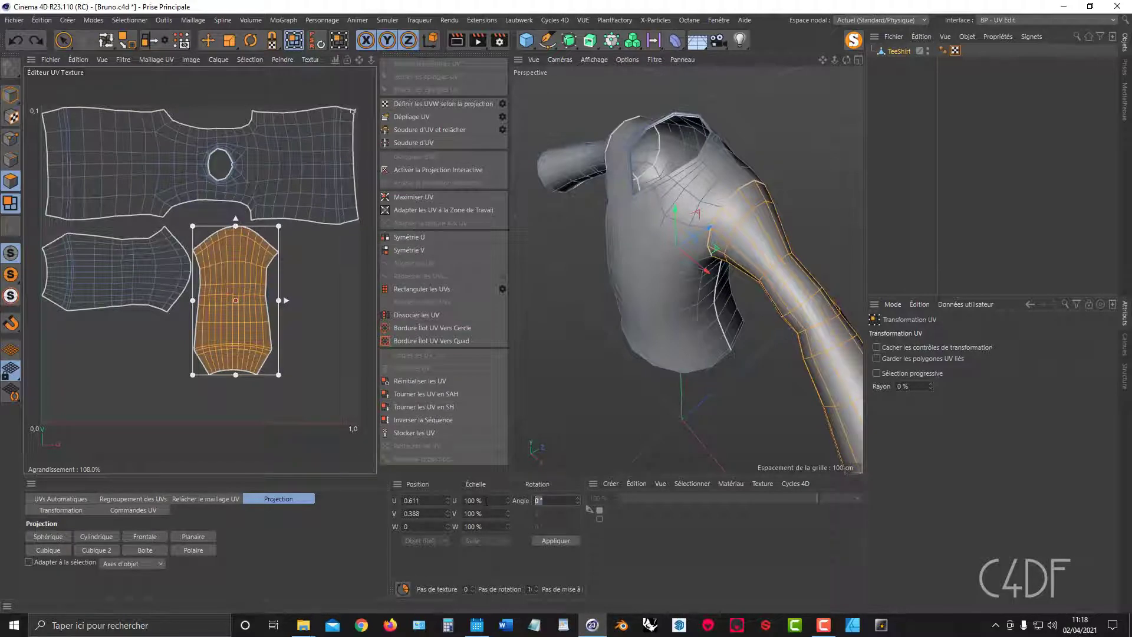
pyautogui.press('Return')
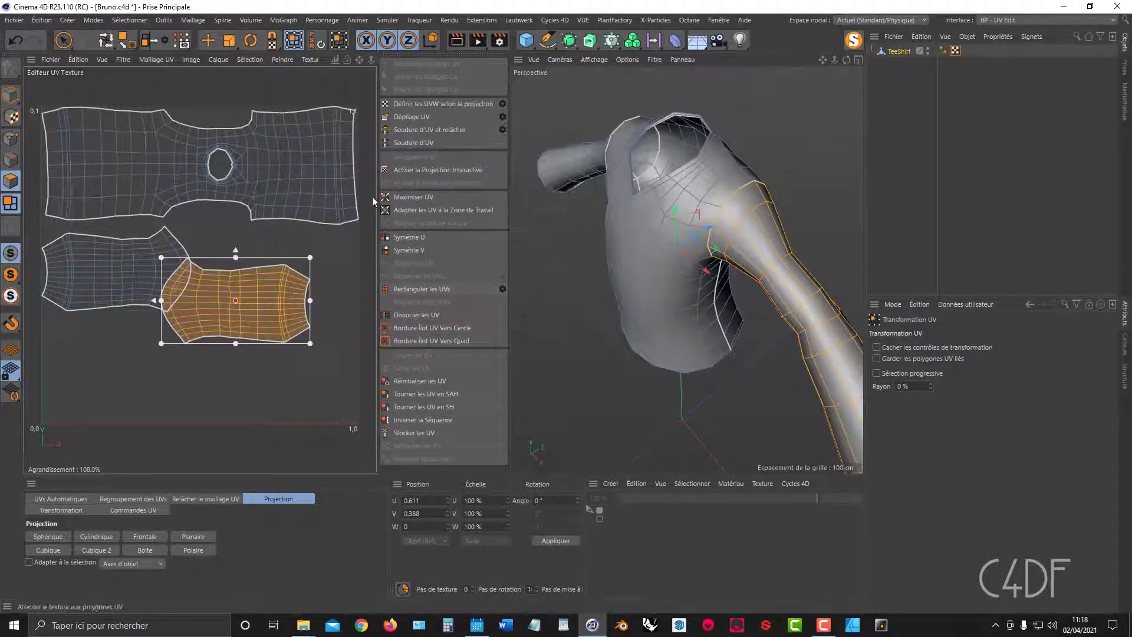
pyautogui.click(16, 40)
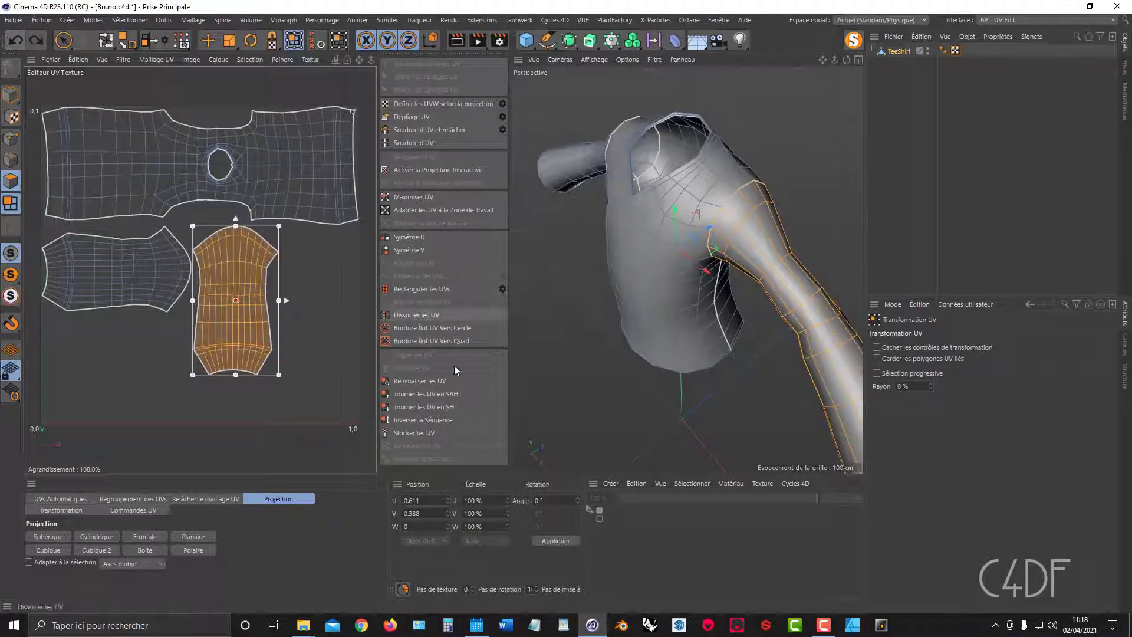
# Rotate the left sleeve's UV island a quarter turn using a negative angle, and move it beside the other sleeve's island
pyautogui.doubleClick(550, 499)
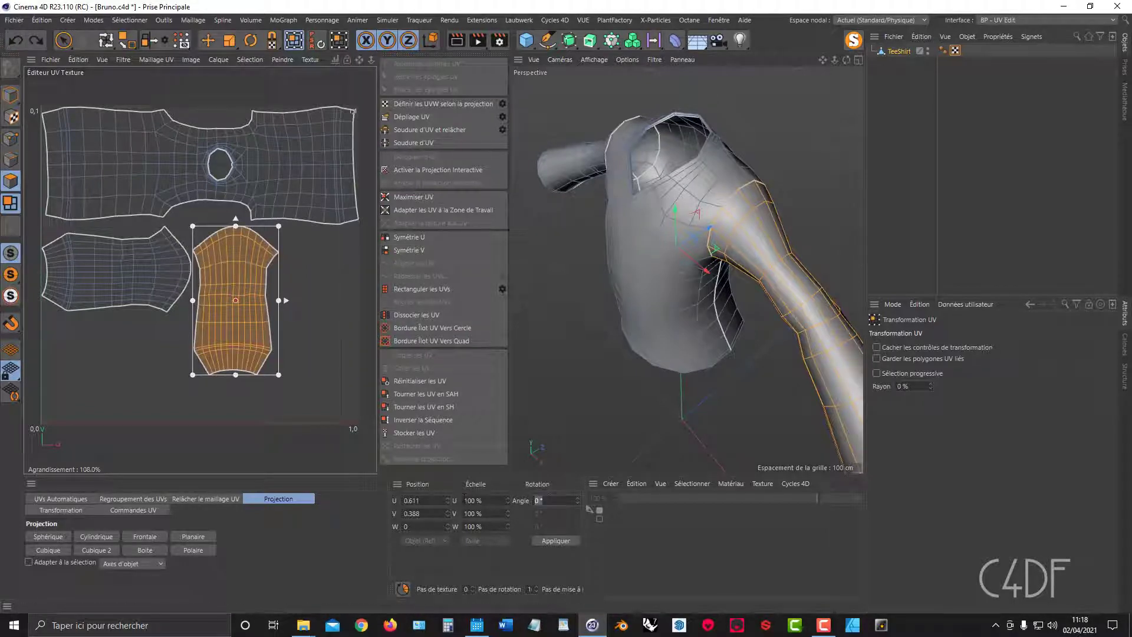
pyautogui.write('-5')
pyautogui.write('0')
pyautogui.press('Return')
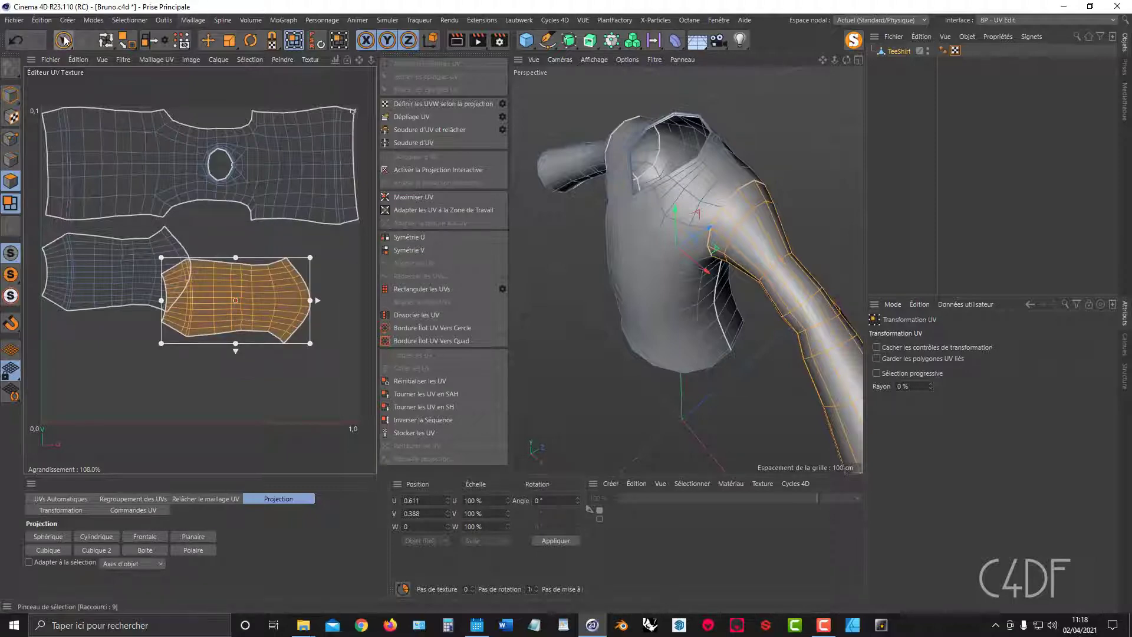
pyautogui.click(208, 40)
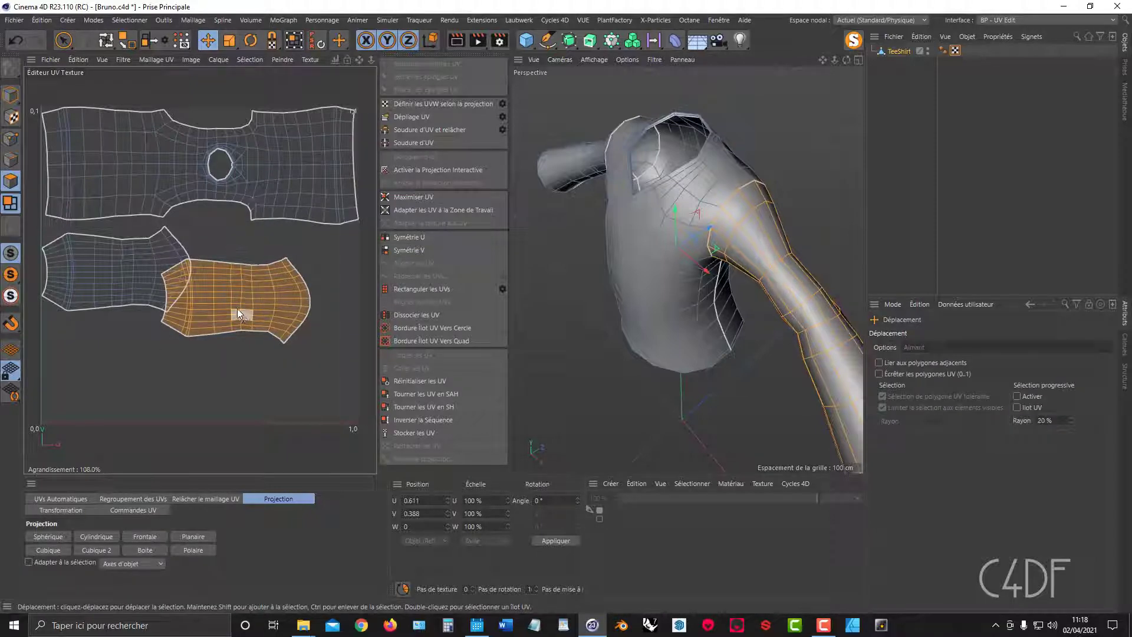
pyautogui.moveTo(238, 319); pyautogui.dragTo(279, 290)
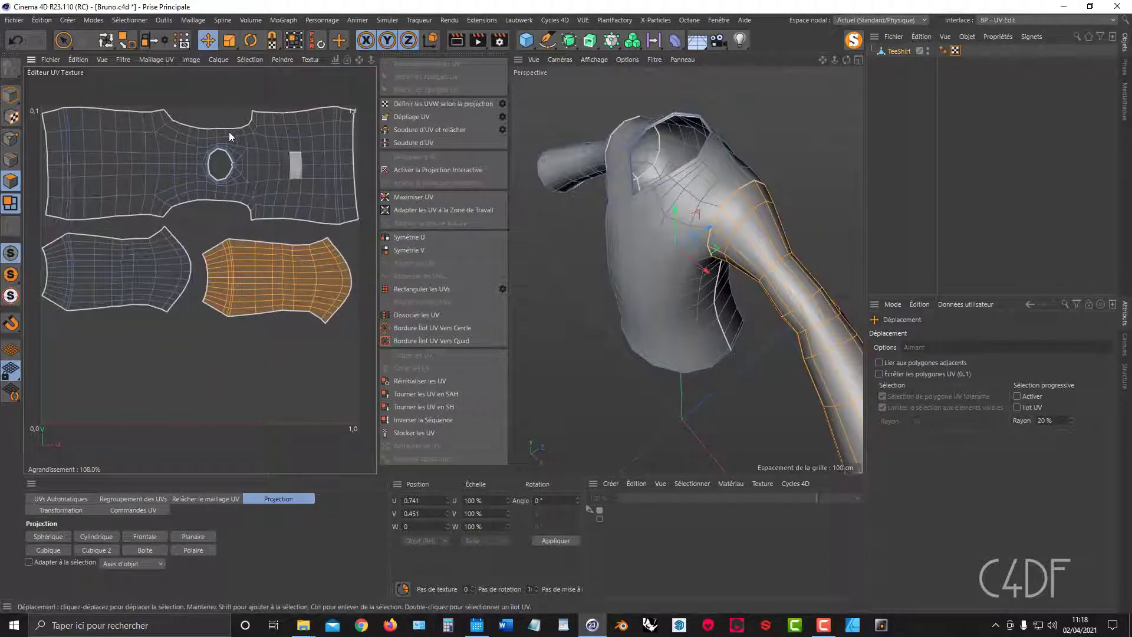
# Take the TeeShirt out of solo display and isolate the Tete object instead
pyautogui.keyDown('alt'); pyautogui.moveTo(711, 247); pyautogui.dragTo(720, 217); pyautogui.keyUp('alt')
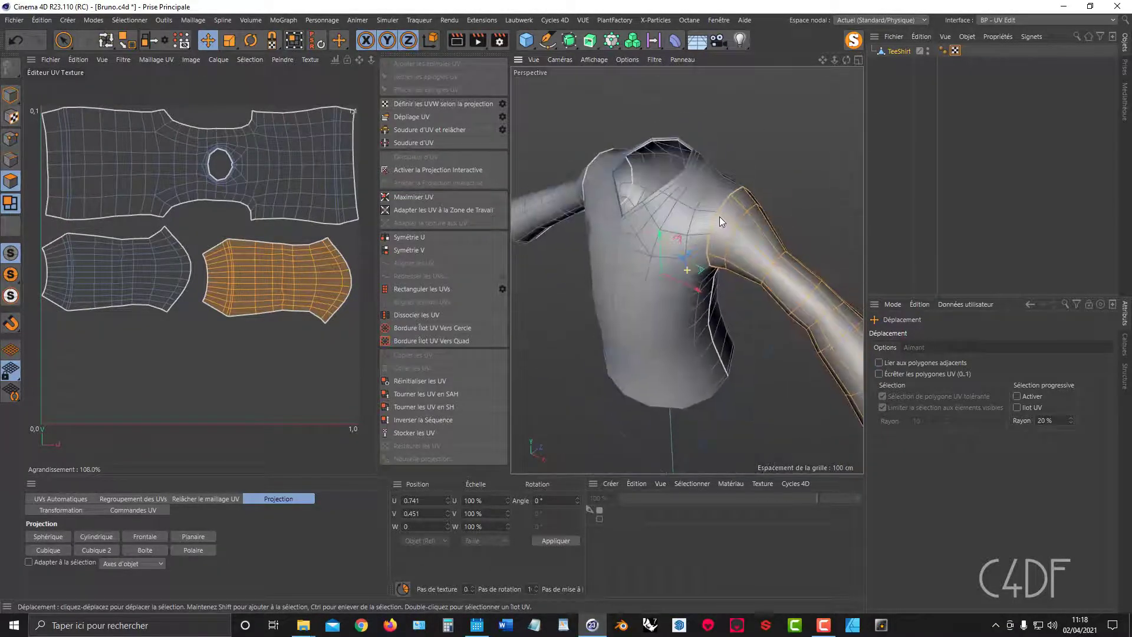
pyautogui.click(895, 53)
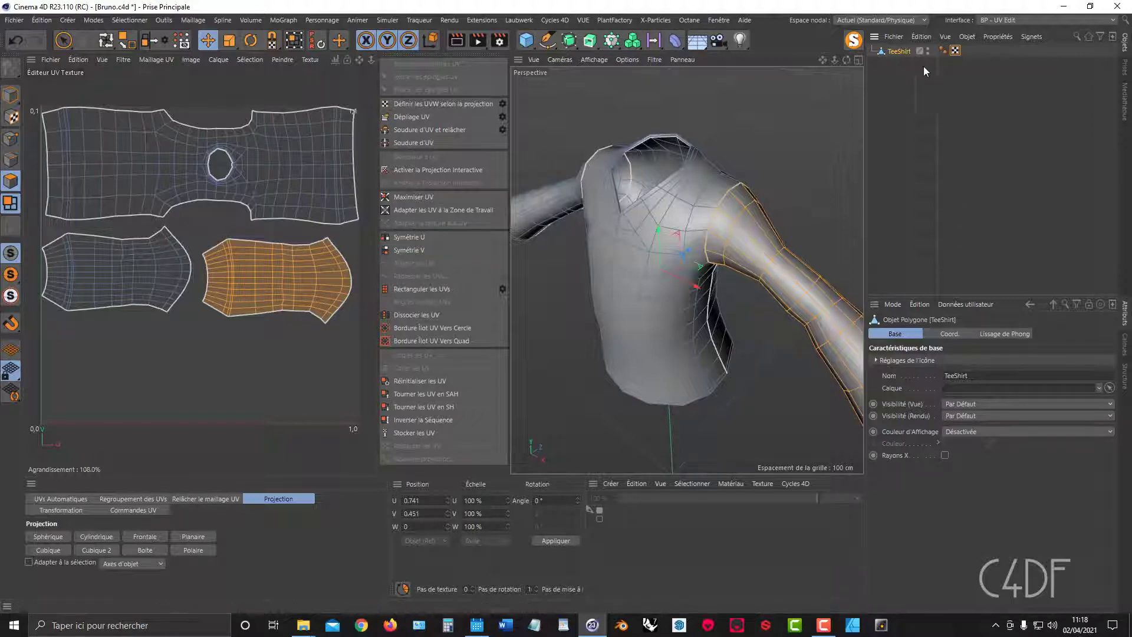
pyautogui.click(851, 45)
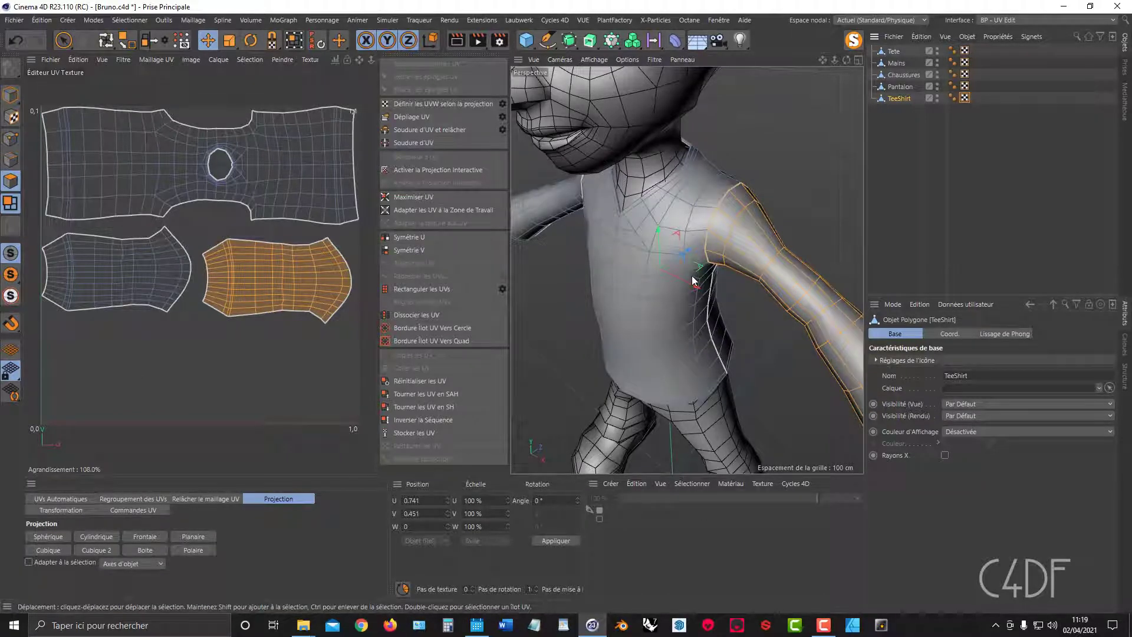
pyautogui.click(895, 52)
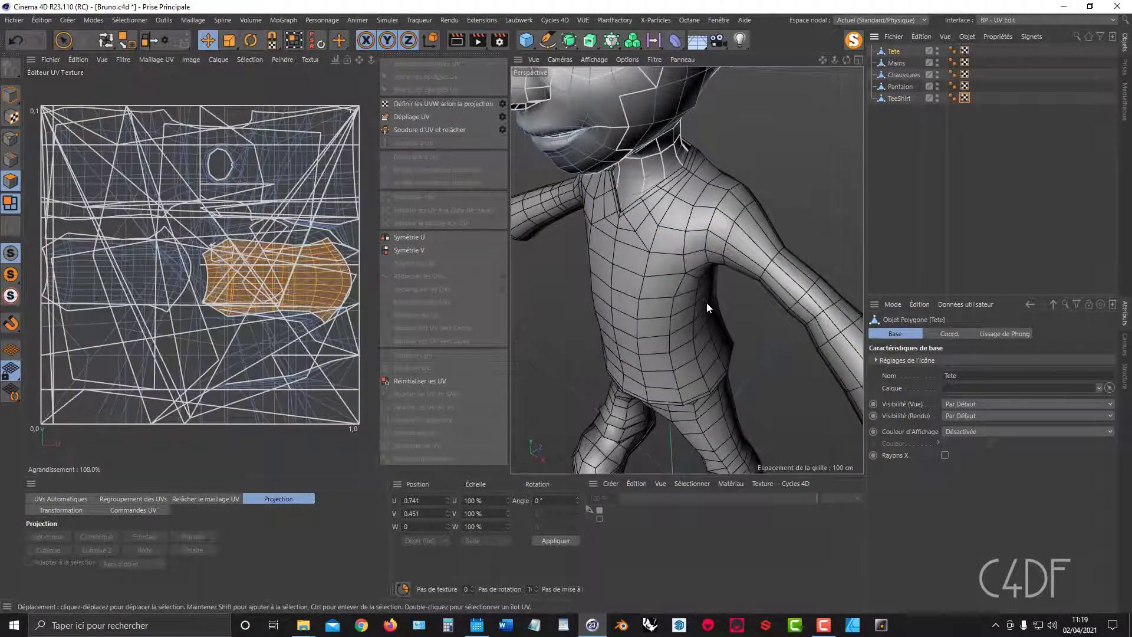
pyautogui.click(854, 41)
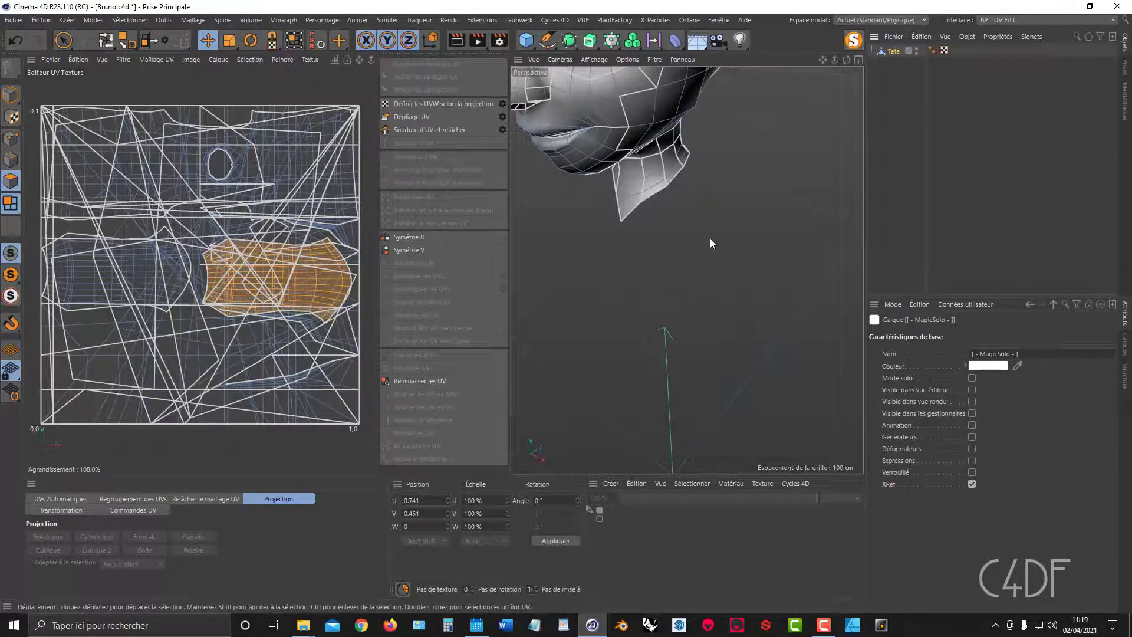
# Switch the viewport to the front (Face) camera for the isolated head
pyautogui.click(560, 59)
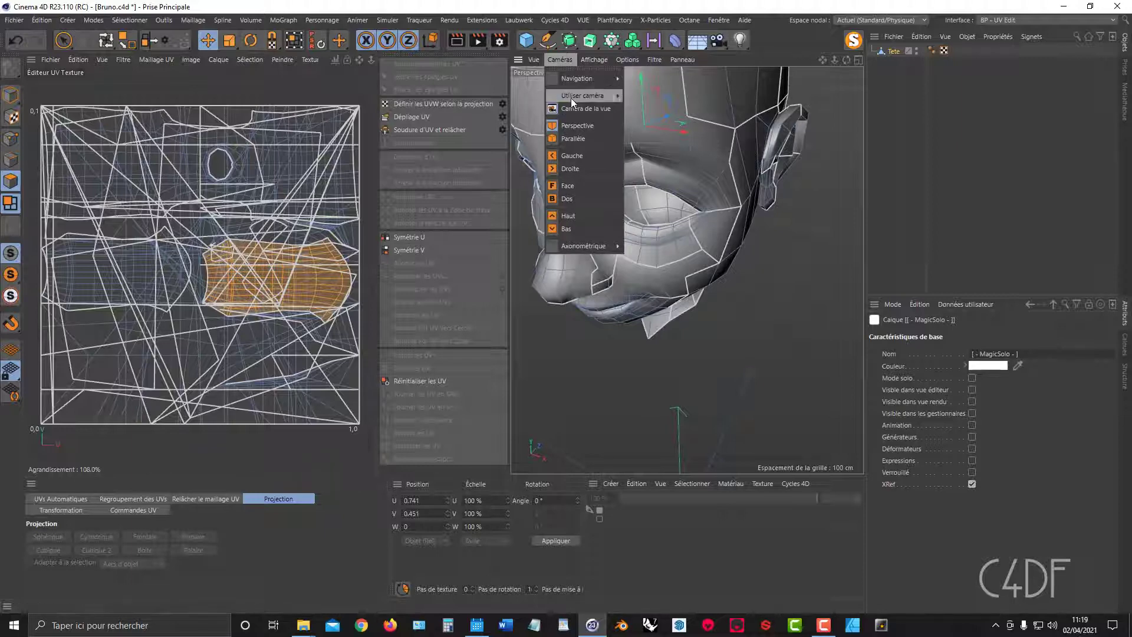
pyautogui.moveTo(571, 97)
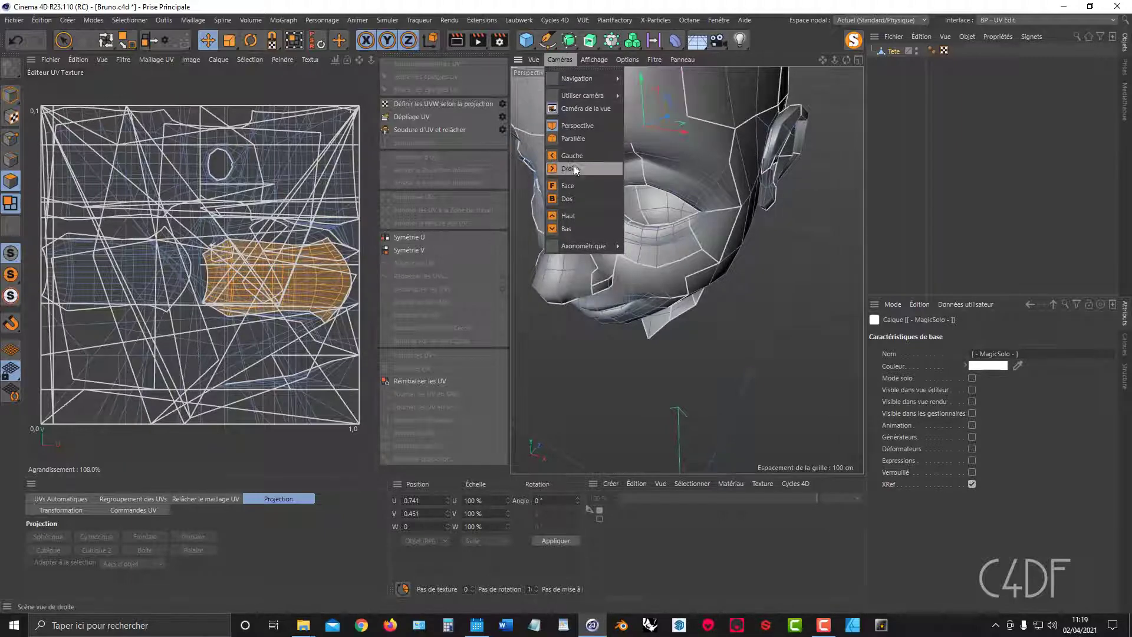
pyautogui.click(571, 187)
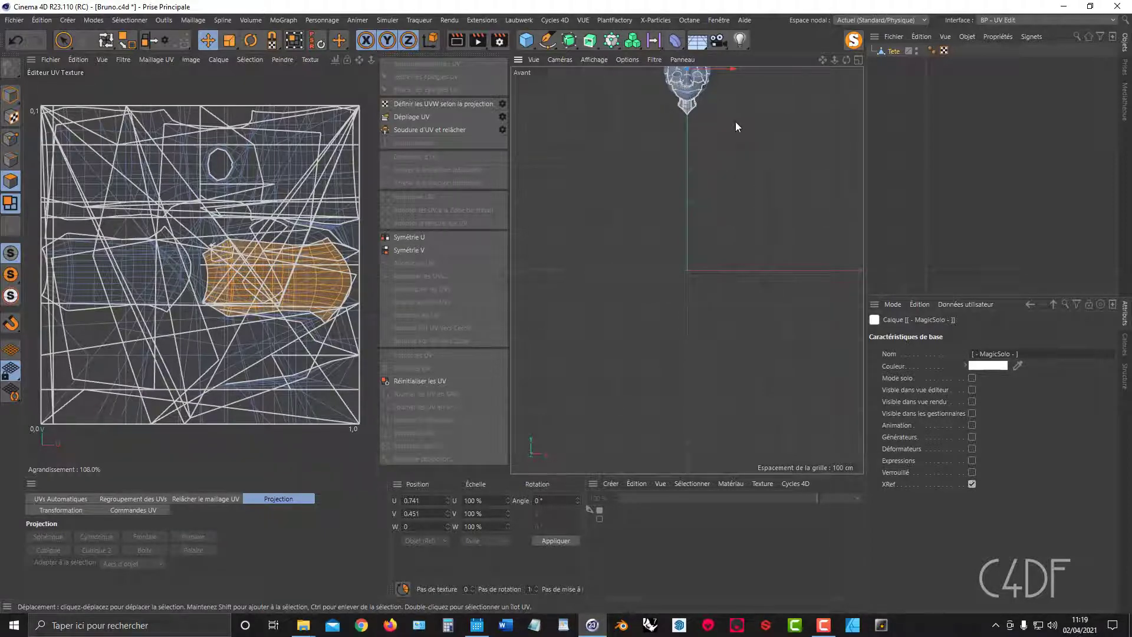
# Frame the head in the front view and display the Map d'UV checker texture on the Tete object's UVs
pyautogui.press('h')
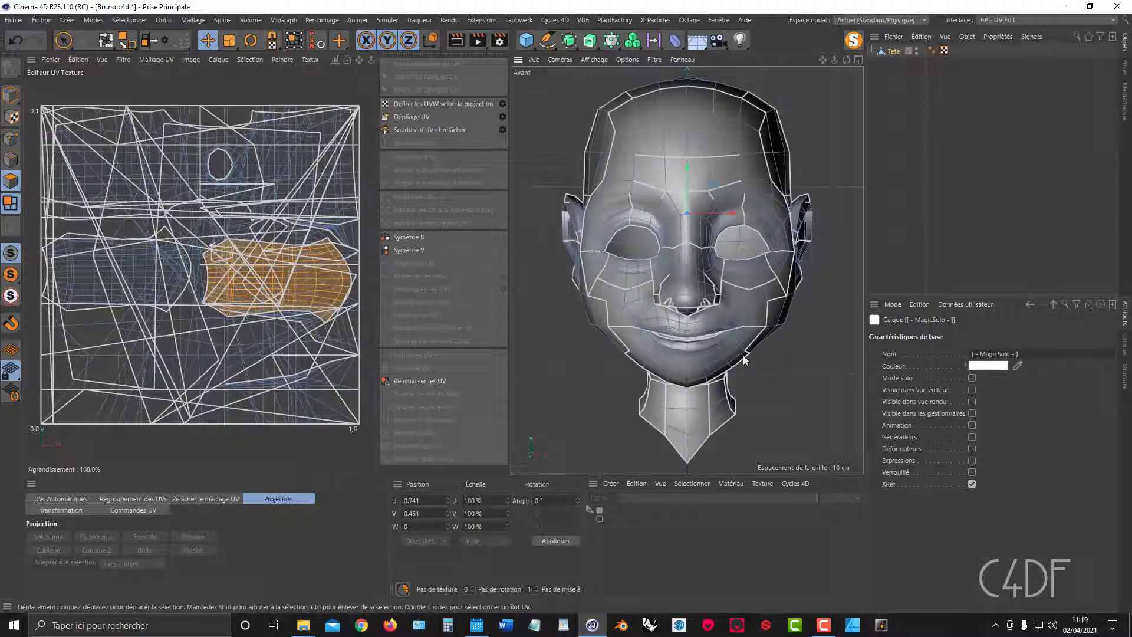
pyautogui.click(944, 53)
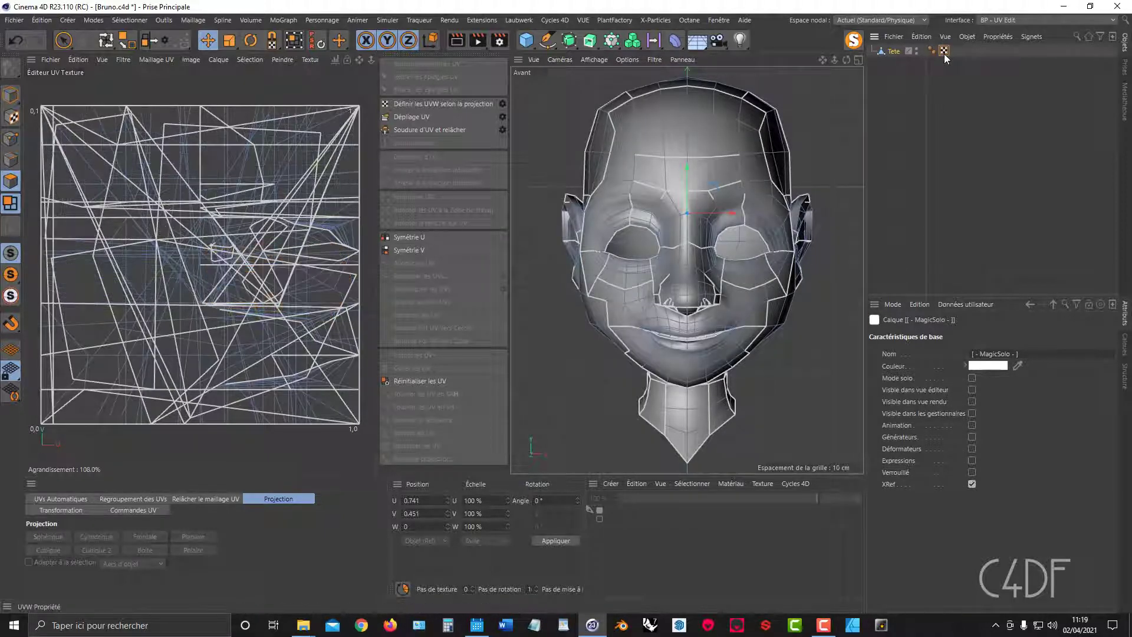
pyautogui.click(307, 58)
pyautogui.click(317, 88)
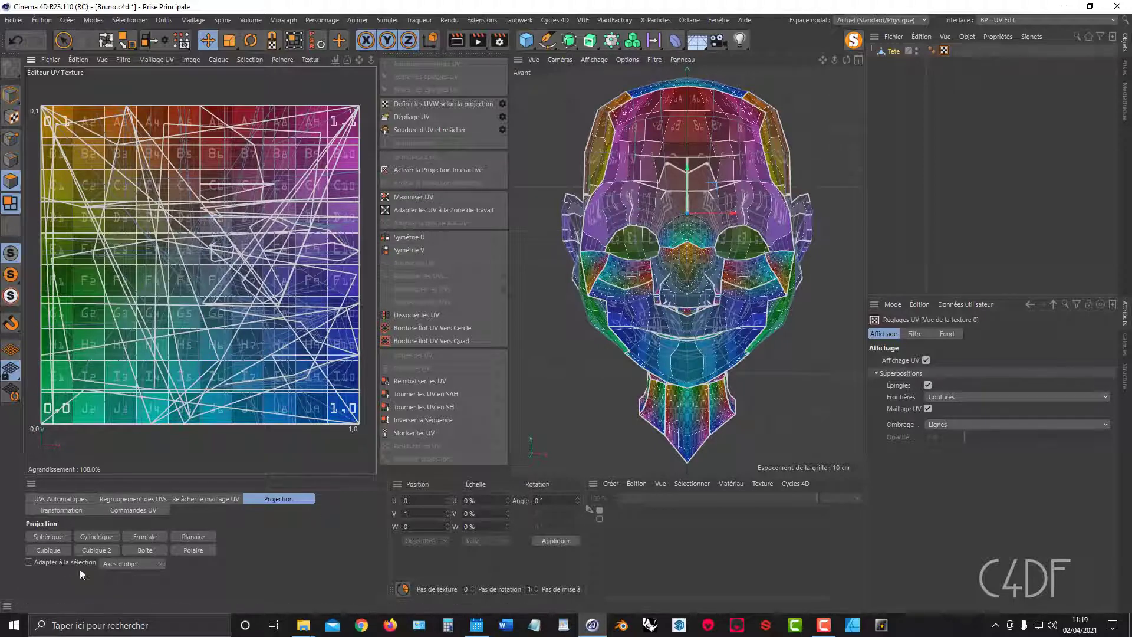
# Apply a frontal (Frontale) projection to the head's UVs, then move and shrink the island to fit inside the 0–1 square
pyautogui.click(148, 539)
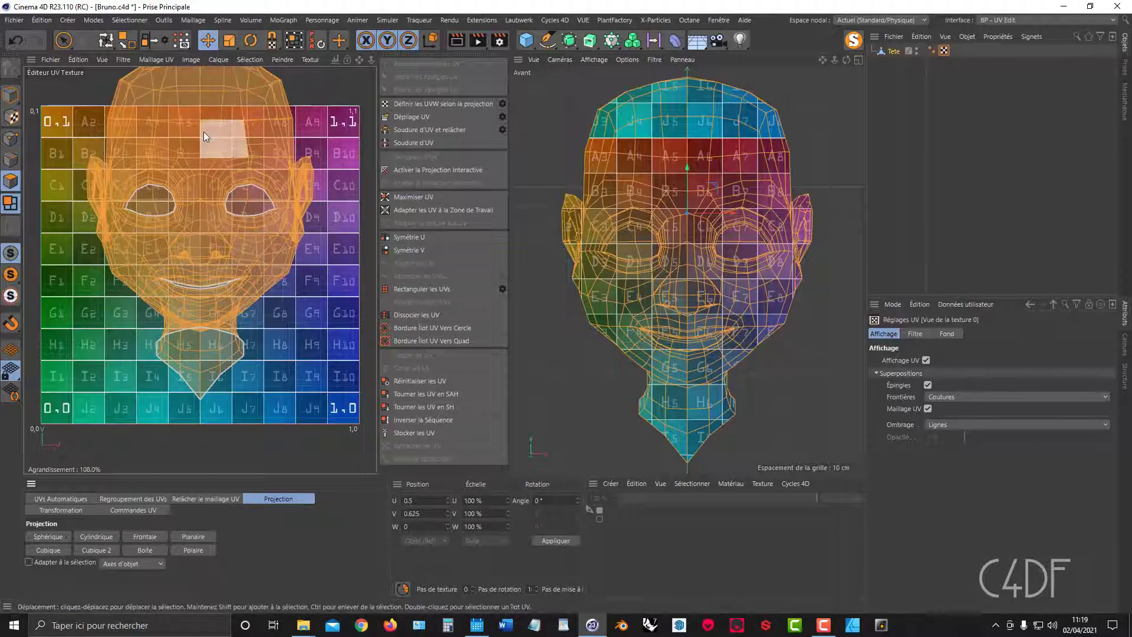
pyautogui.moveTo(203, 134); pyautogui.dragTo(203, 183)
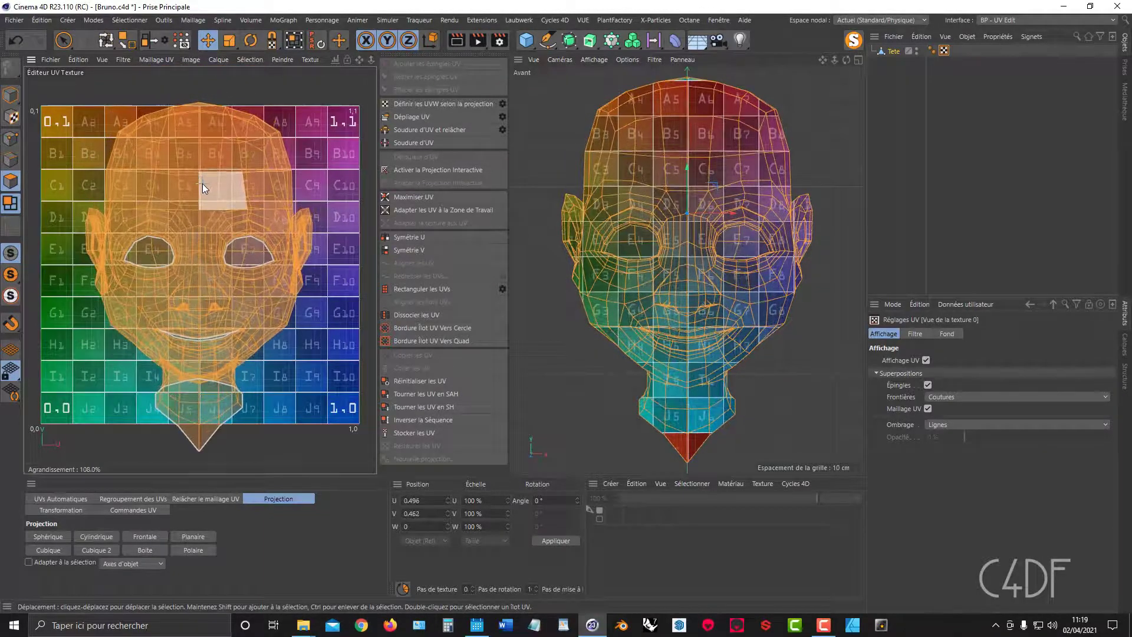
pyautogui.click(227, 40)
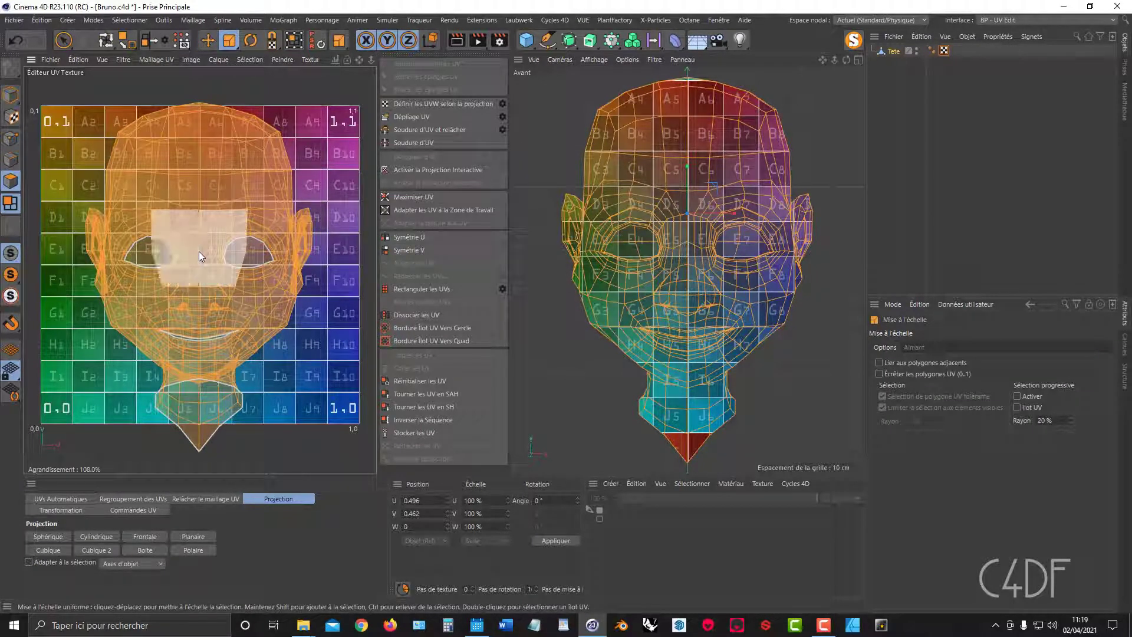
pyautogui.moveTo(200, 251); pyautogui.dragTo(151, 281)
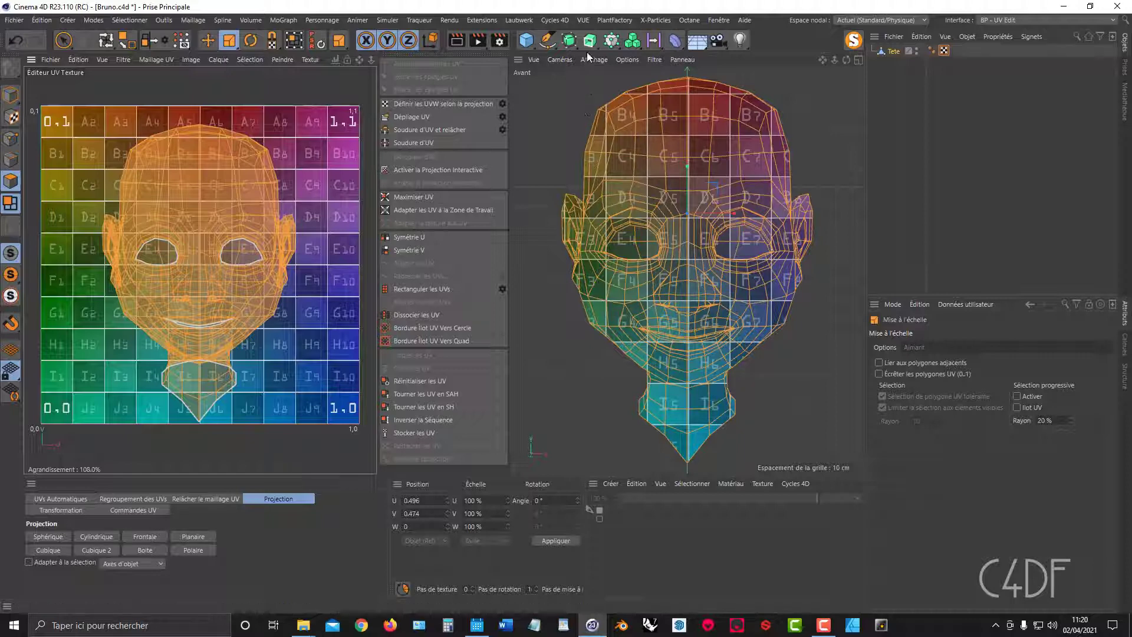
# Switch the viewport to the Perspective camera and frame the Tete object
pyautogui.click(563, 61)
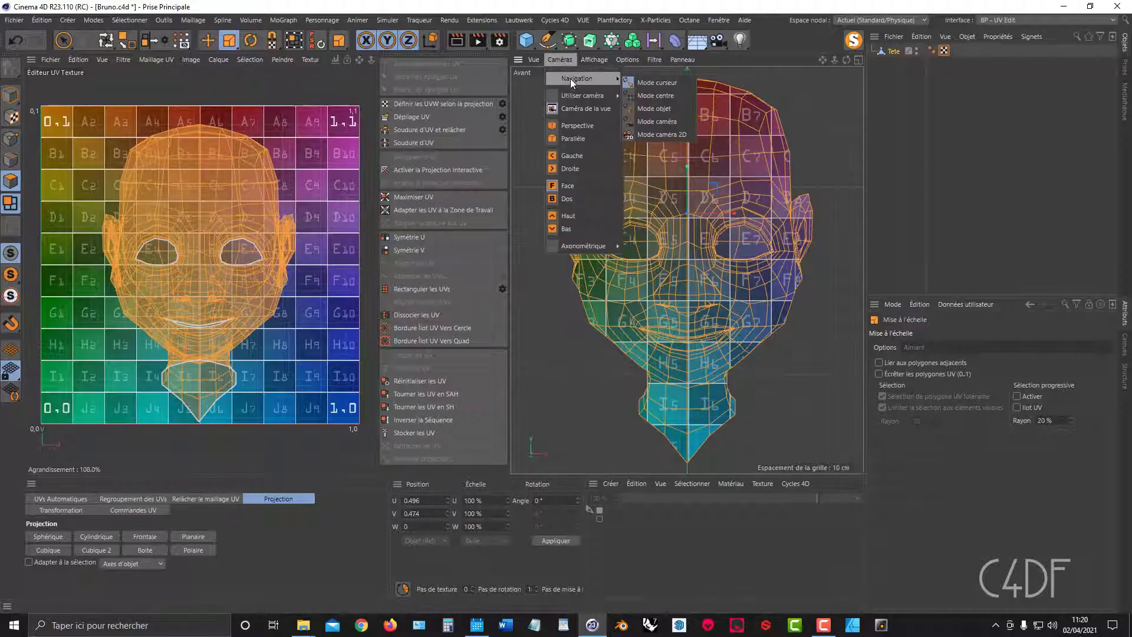
pyautogui.click(575, 125)
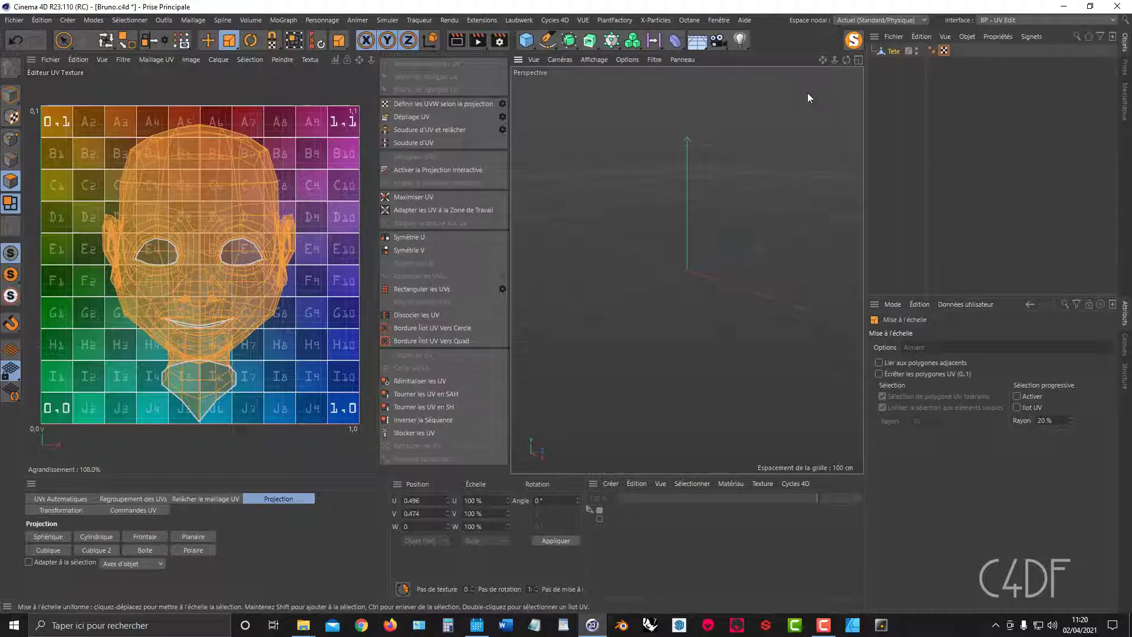
pyautogui.click(893, 52)
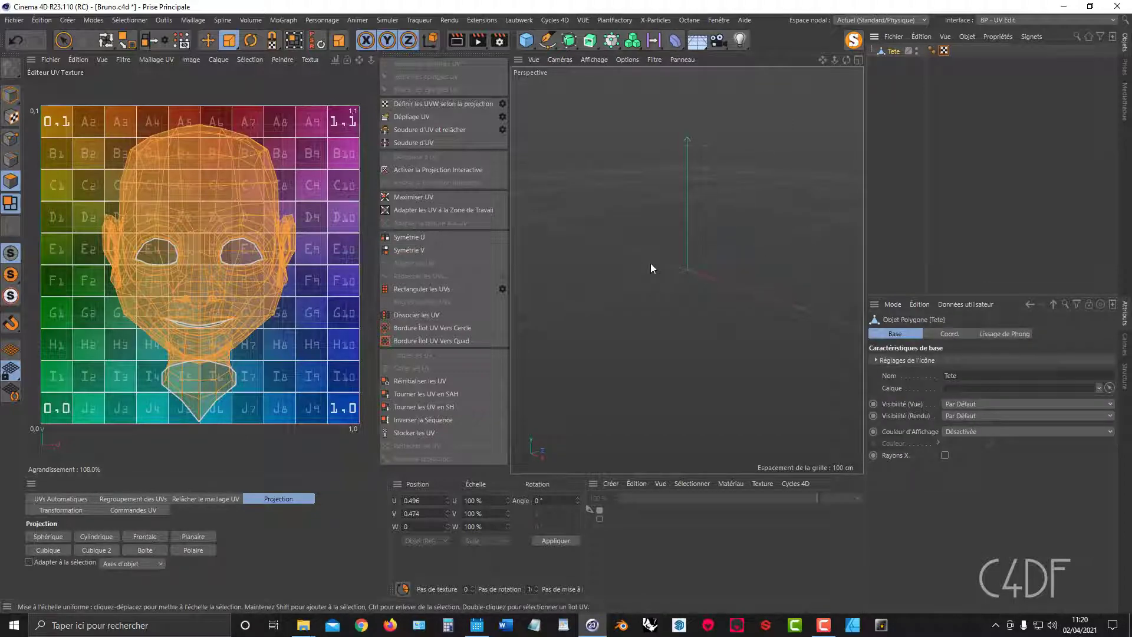
pyautogui.press('h')
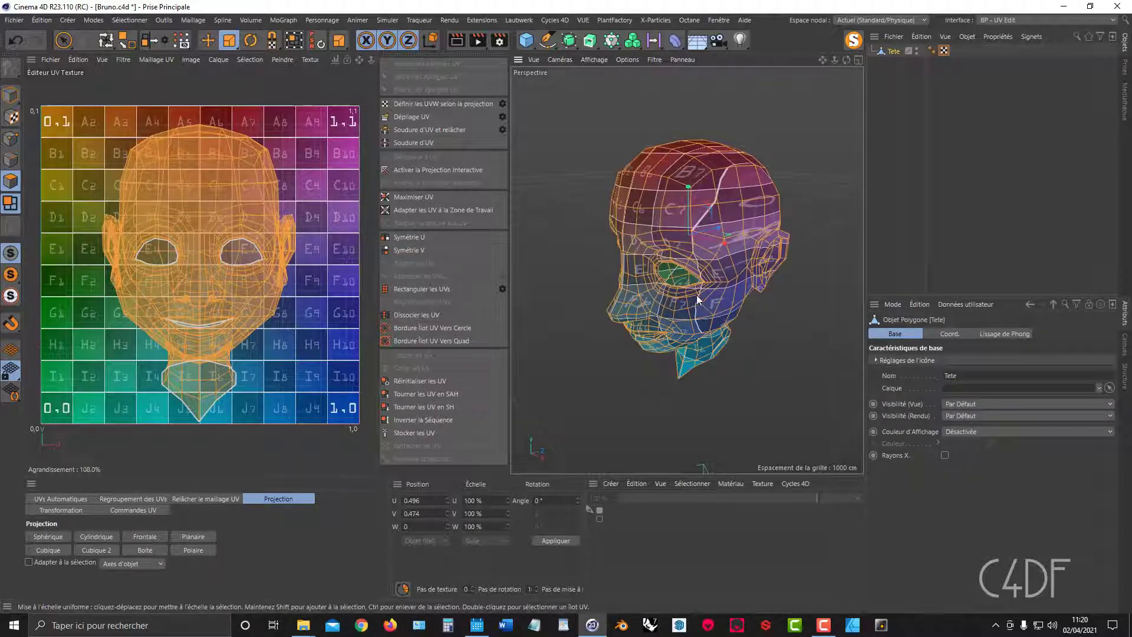
# Check the projected checker around the head, and clear the texture from the UV work area
pyautogui.keyDown('alt'); pyautogui.moveTo(696, 295); pyautogui.dragTo(719, 256); pyautogui.keyUp('alt')
pyautogui.scroll(2, 730, 213)
pyautogui.scroll(2, 727, 210)
pyautogui.scroll(2, 735, 199)
pyautogui.scroll(2, 739, 253)
pyautogui.scroll(-3, 716, 254)
pyautogui.scroll(-1, 719, 213)
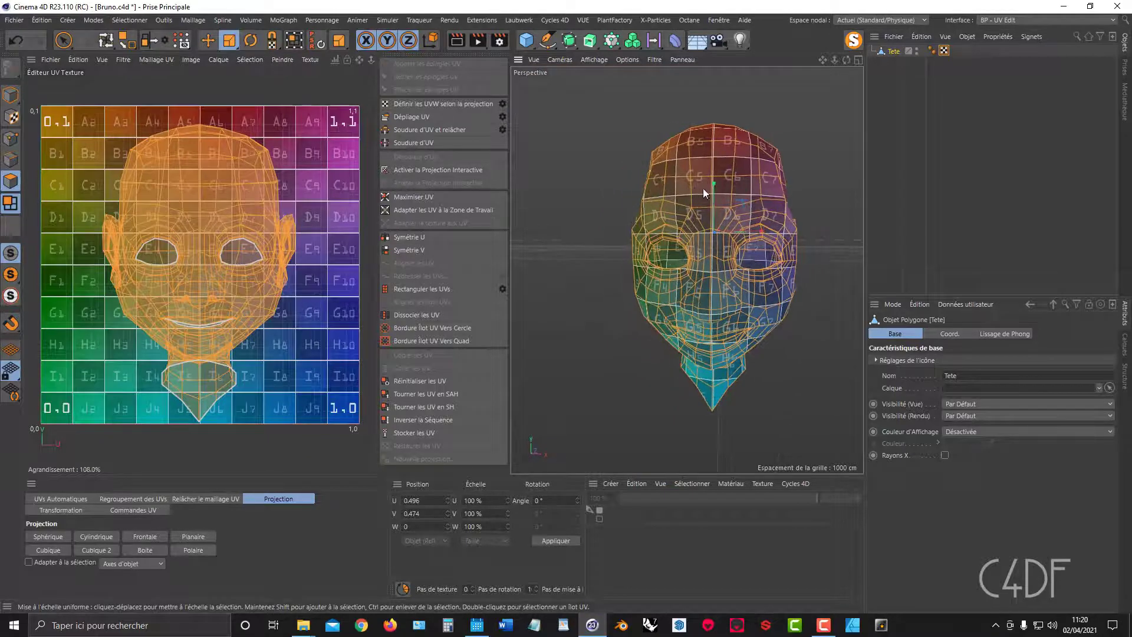
pyautogui.moveTo(703, 189)
pyautogui.keyDown('alt'); pyautogui.mouseDown()
pyautogui.moveTo(761, 185)
pyautogui.moveTo(761, 165)
pyautogui.moveTo(707, 209)
pyautogui.mouseUp(); pyautogui.keyUp('alt')
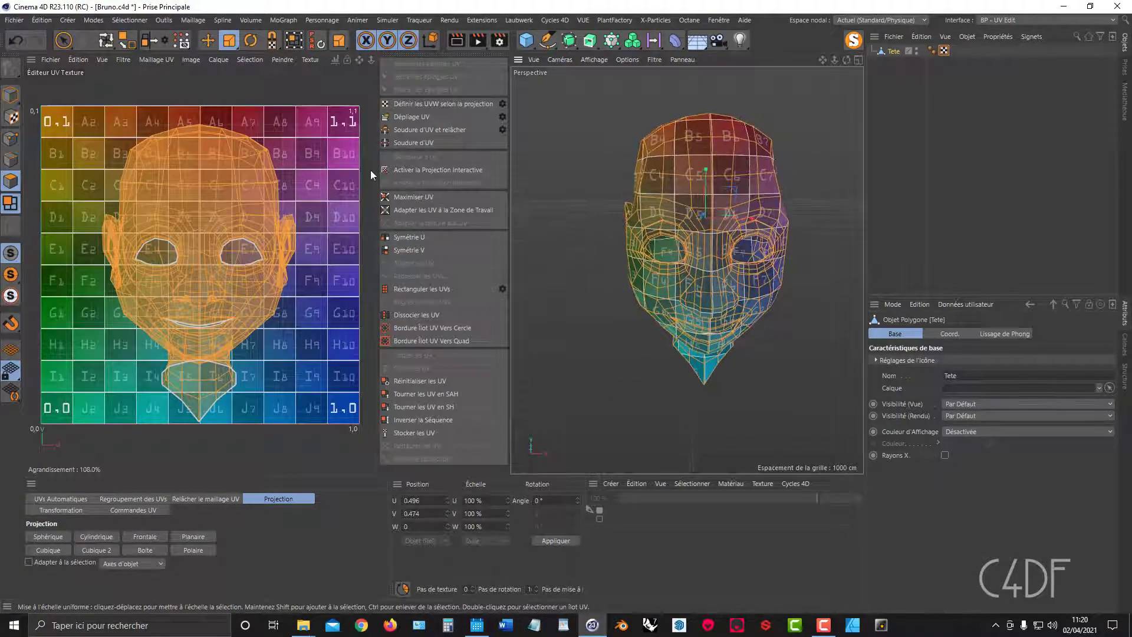
pyautogui.click(310, 60)
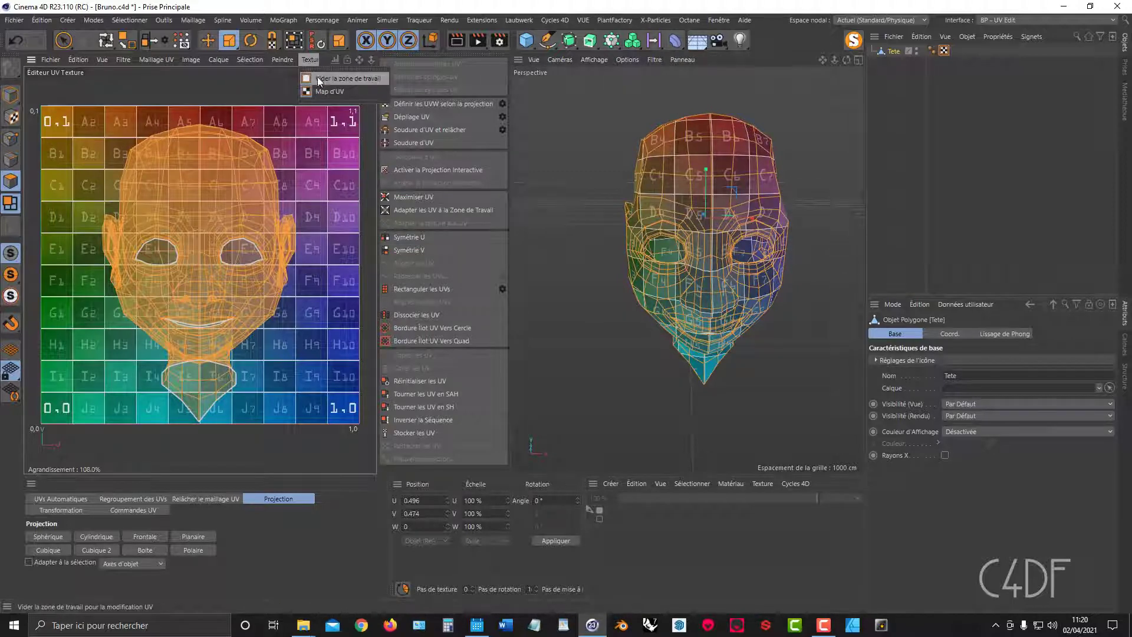
pyautogui.click(320, 82)
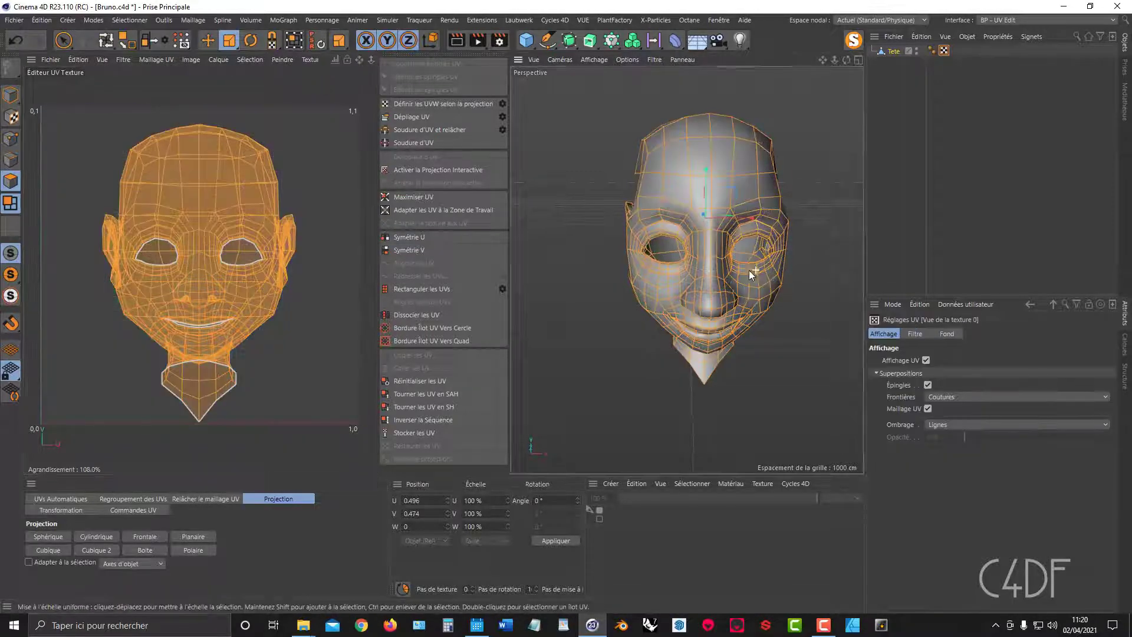
# Loop-select the edges where the character's left ear meets the head, in edge mode
pyautogui.keyDown('alt'); pyautogui.moveTo(749, 270); pyautogui.dragTo(744, 238); pyautogui.keyUp('alt')
pyautogui.keyDown('alt'); pyautogui.moveTo(744, 238); pyautogui.dragTo(810, 224, button='right'); pyautogui.keyUp('alt')
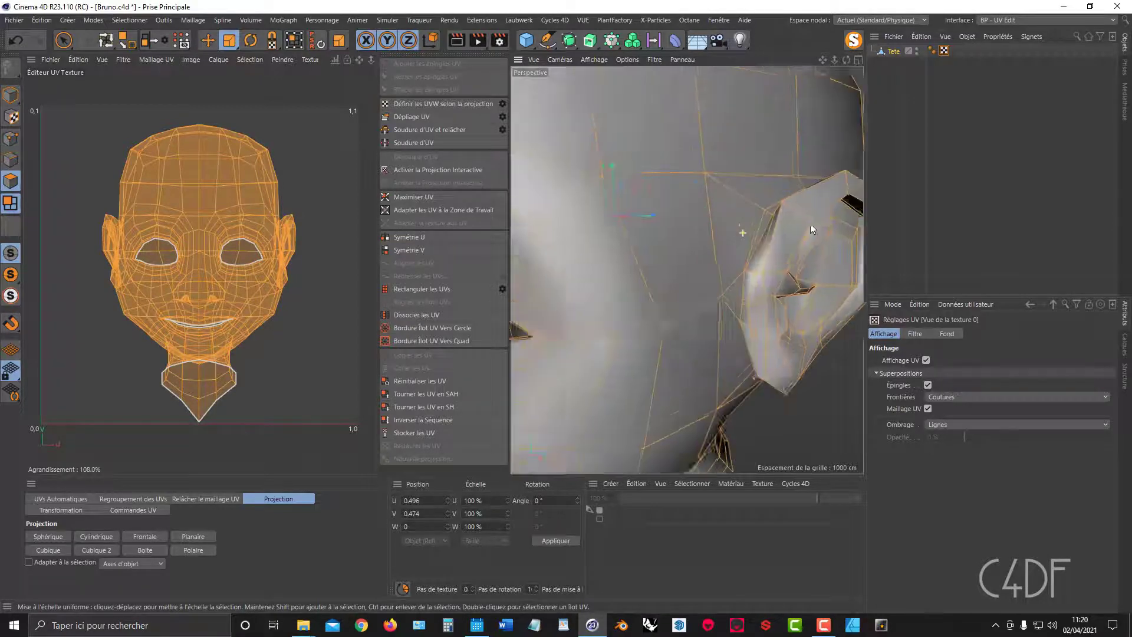
pyautogui.keyDown('alt'); pyautogui.moveTo(806, 224); pyautogui.dragTo(731, 217); pyautogui.keyUp('alt')
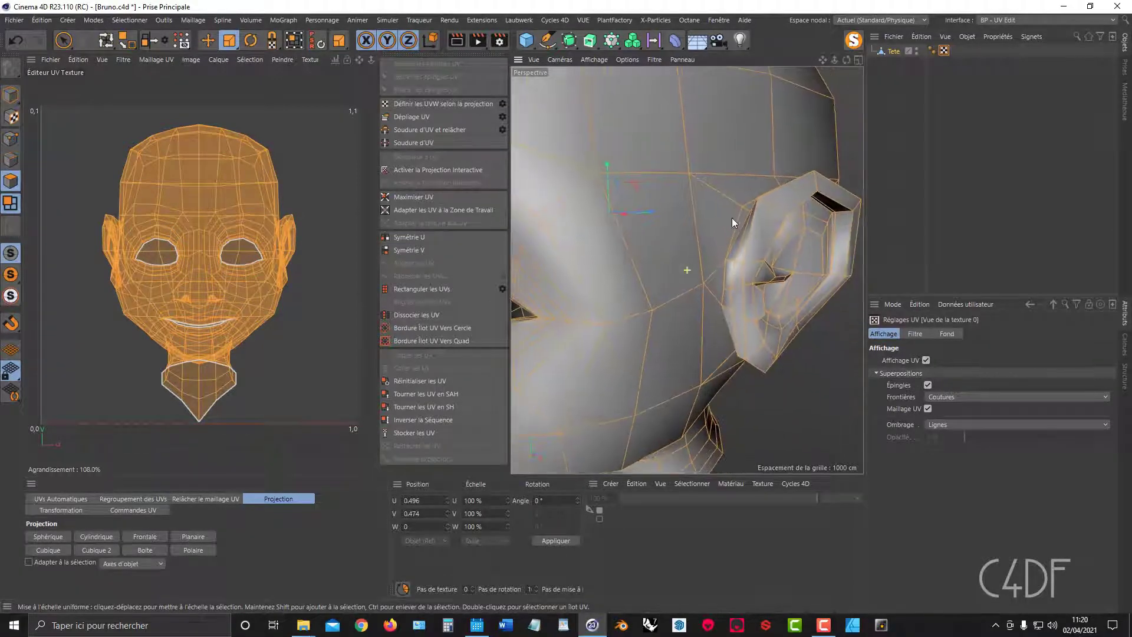
pyautogui.click(16, 159)
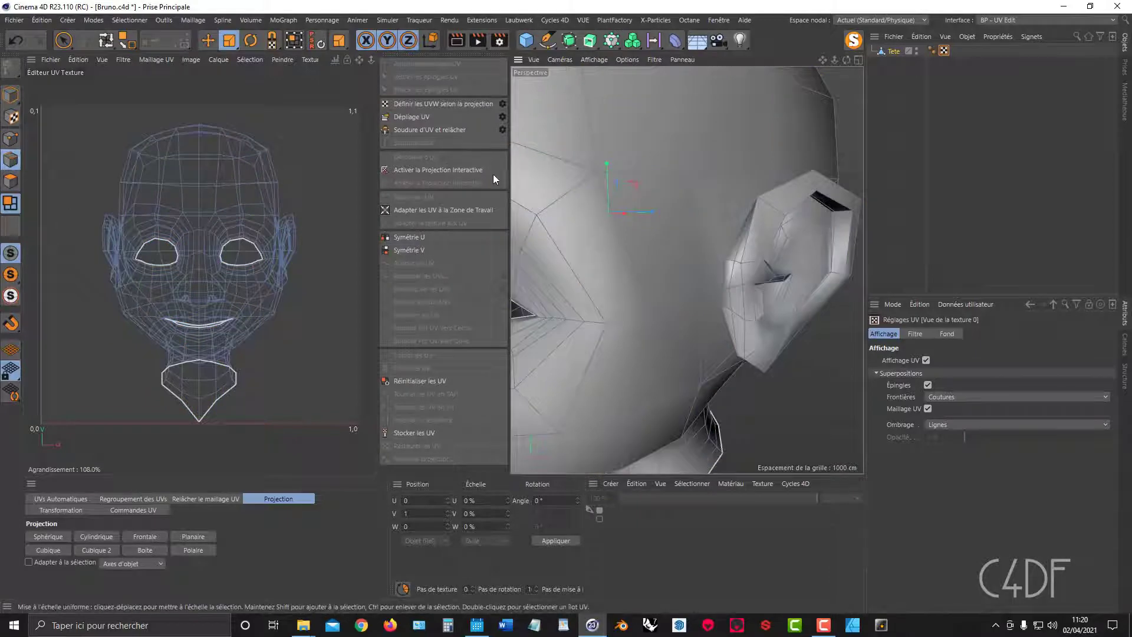
pyautogui.click(106, 44)
pyautogui.scroll(5, 740, 223)
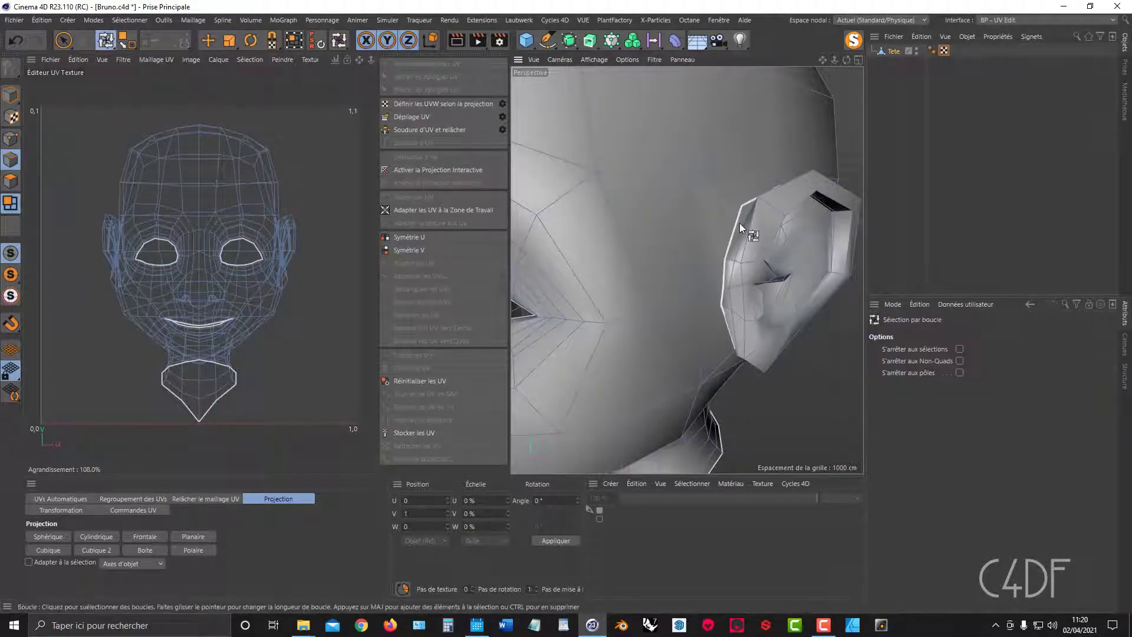
pyautogui.keyDown('alt'); pyautogui.moveTo(784, 225); pyautogui.dragTo(780, 232); pyautogui.keyUp('alt')
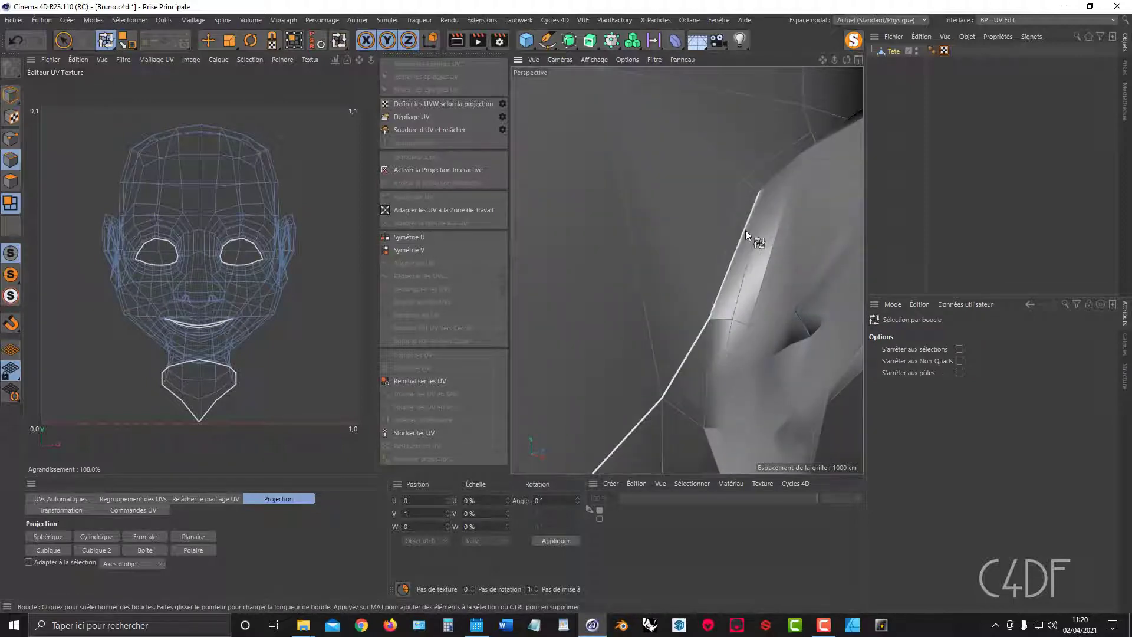
pyautogui.click(725, 280)
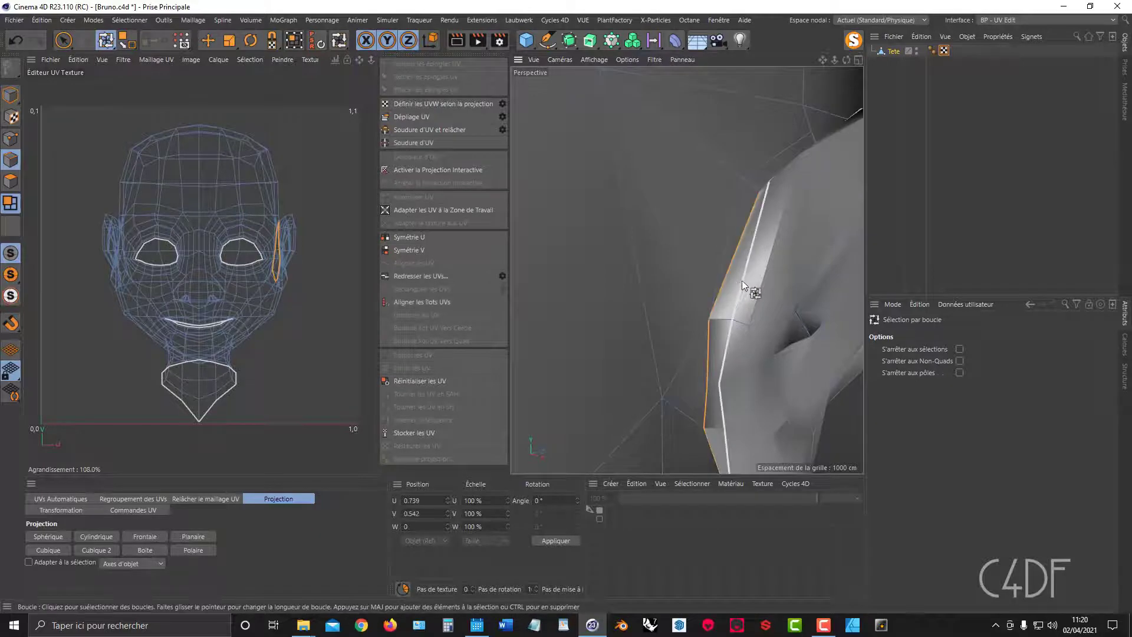
# Check the ear's edge loop in the Lignes display mode, and restore the Gouraud shading with lines
pyautogui.keyDown('alt'); pyautogui.moveTo(742, 280); pyautogui.dragTo(743, 236); pyautogui.keyUp('alt')
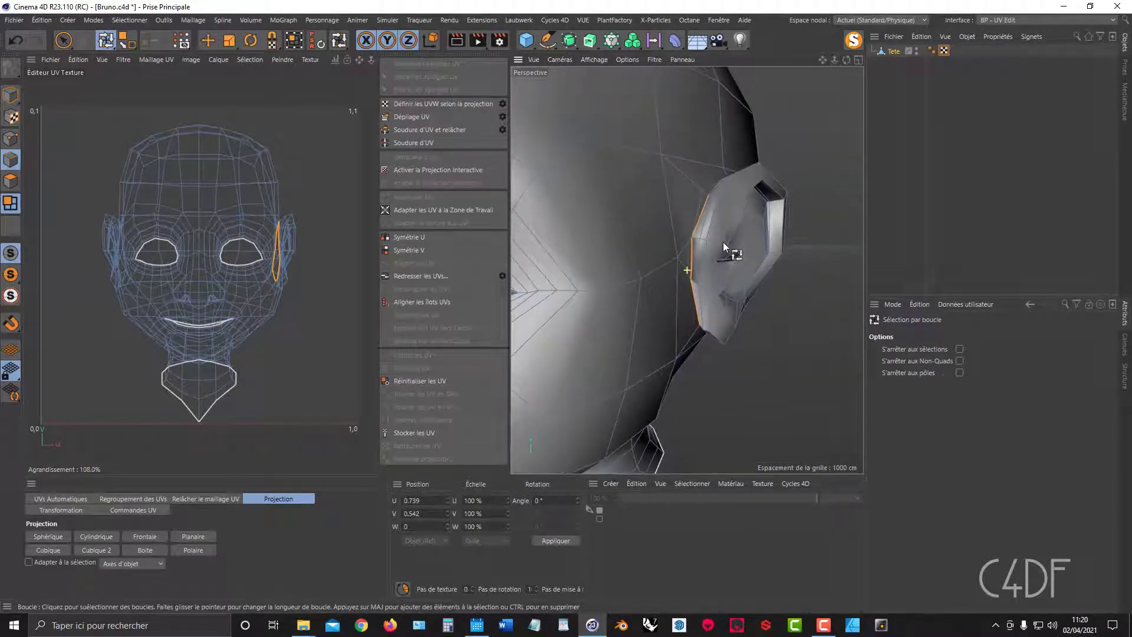
pyautogui.click(594, 60)
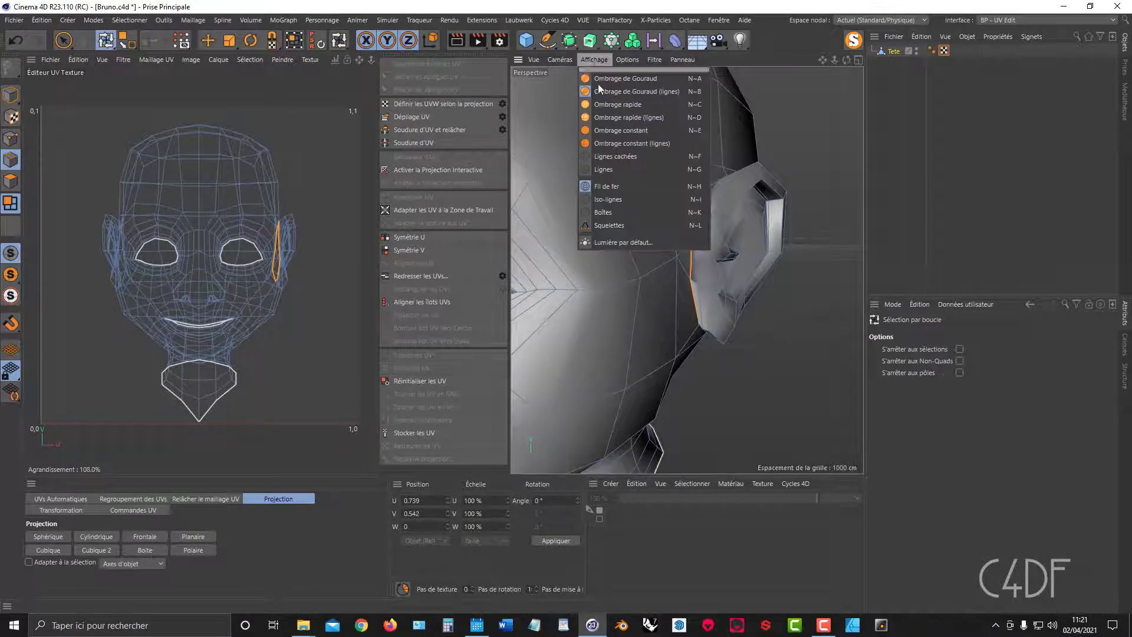
pyautogui.click(609, 172)
pyautogui.keyDown('alt'); pyautogui.moveTo(816, 236); pyautogui.dragTo(783, 260); pyautogui.keyUp('alt')
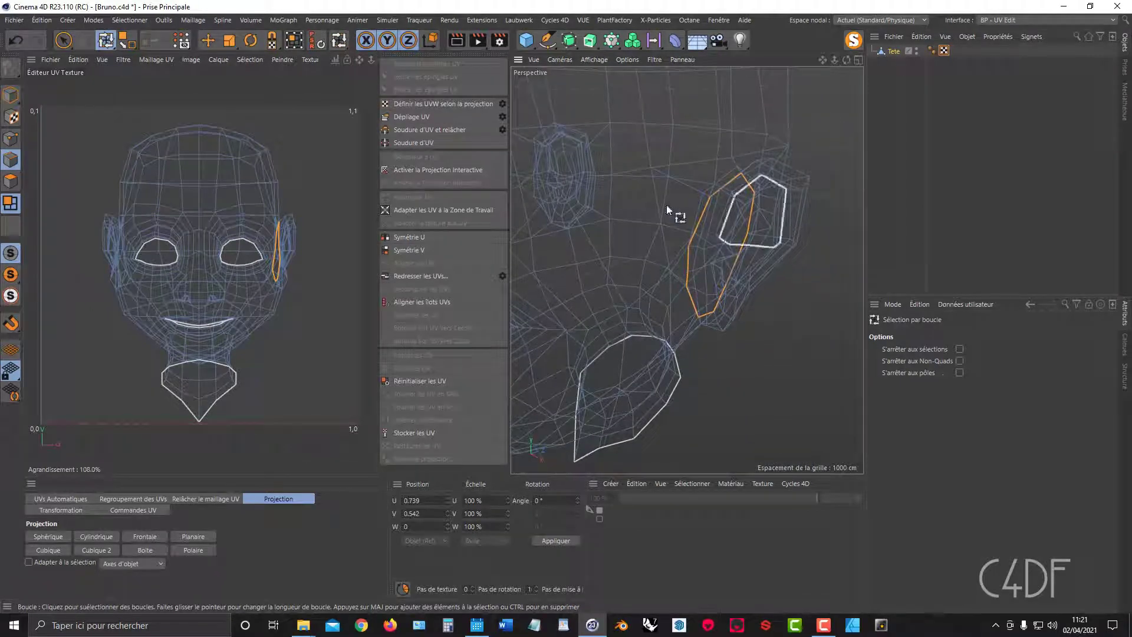
pyautogui.click(590, 60)
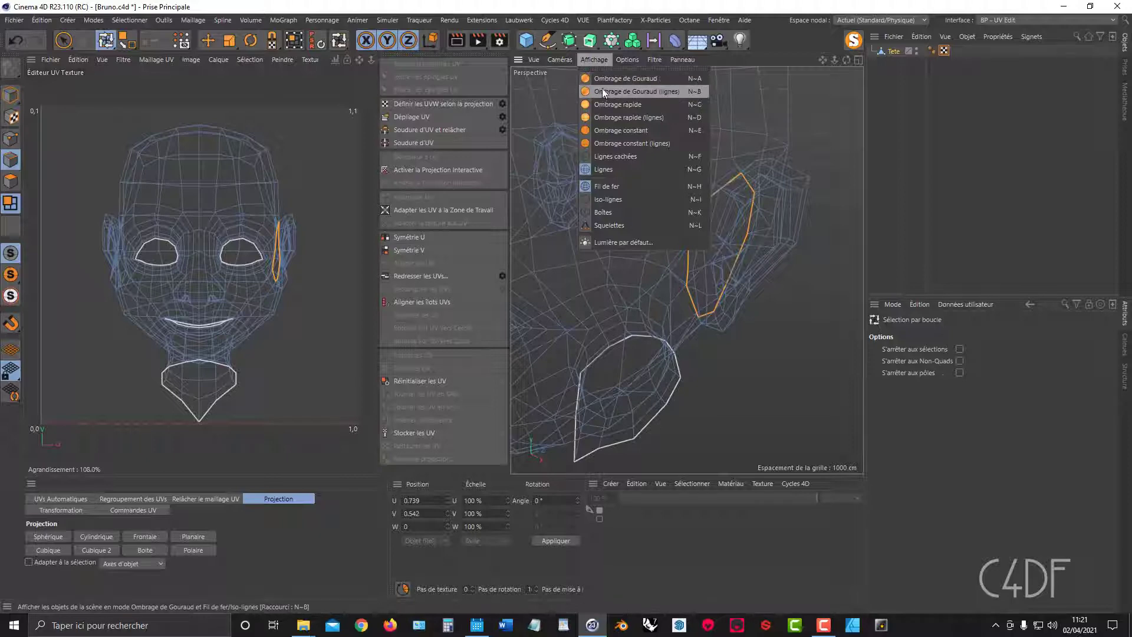
pyautogui.click(604, 83)
pyautogui.keyDown('alt'); pyautogui.moveTo(678, 269); pyautogui.dragTo(720, 257); pyautogui.keyUp('alt')
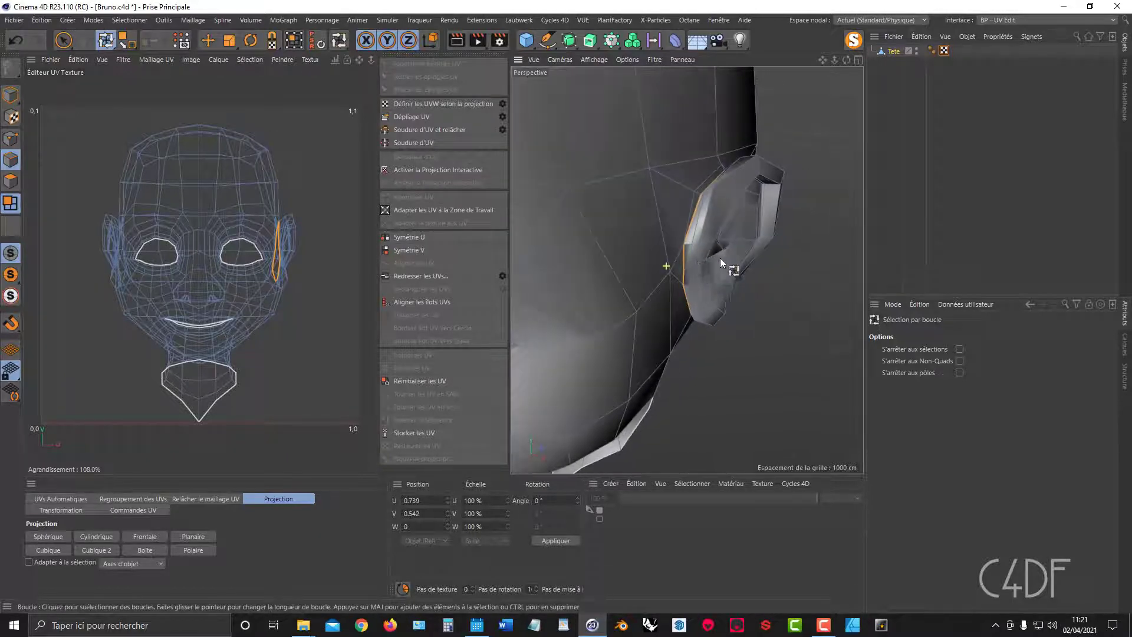
pyautogui.keyDown('alt'); pyautogui.moveTo(721, 257); pyautogui.dragTo(672, 265, button='right'); pyautogui.keyUp('alt')
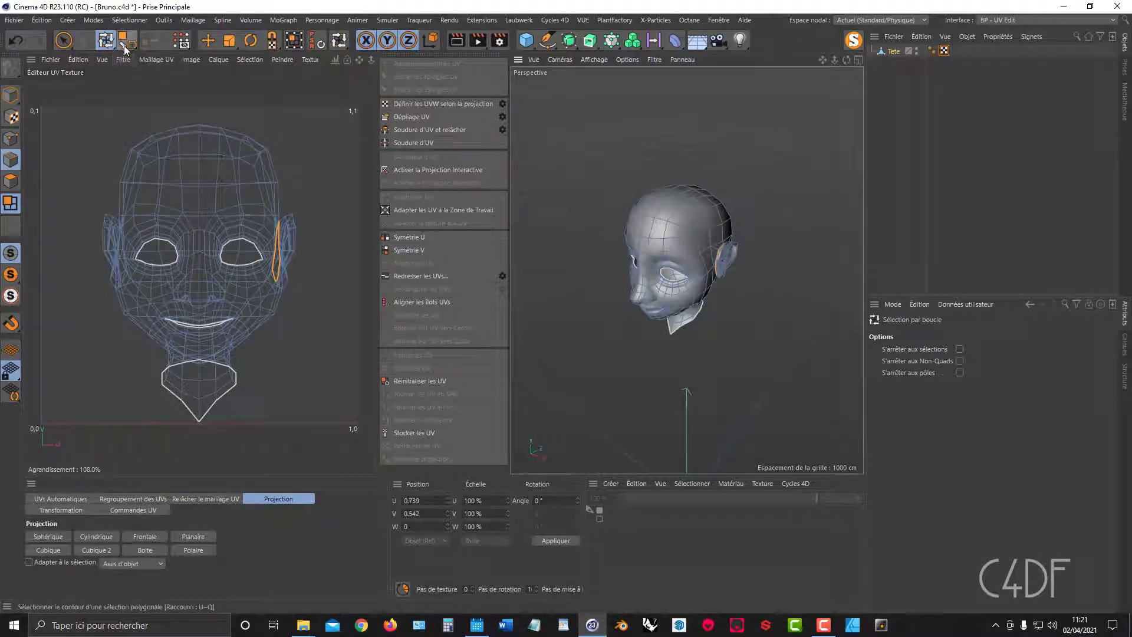
# Turn off UV editing mode and mirror the ear's edge-loop selection onto the opposite ear
pyautogui.click(63, 41)
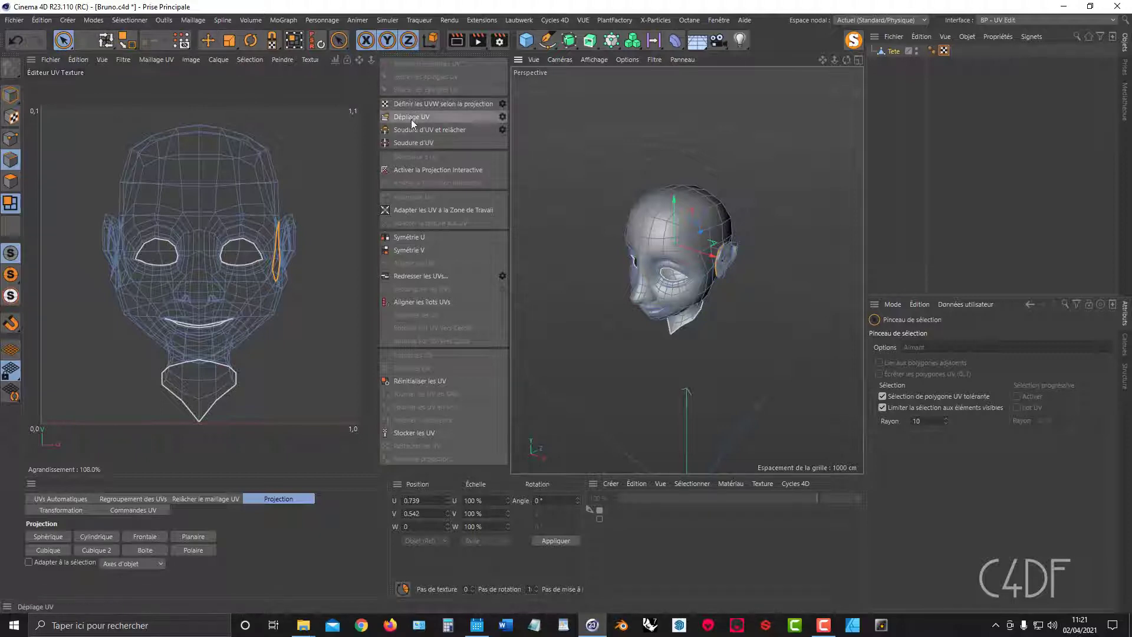
pyautogui.press('F10')
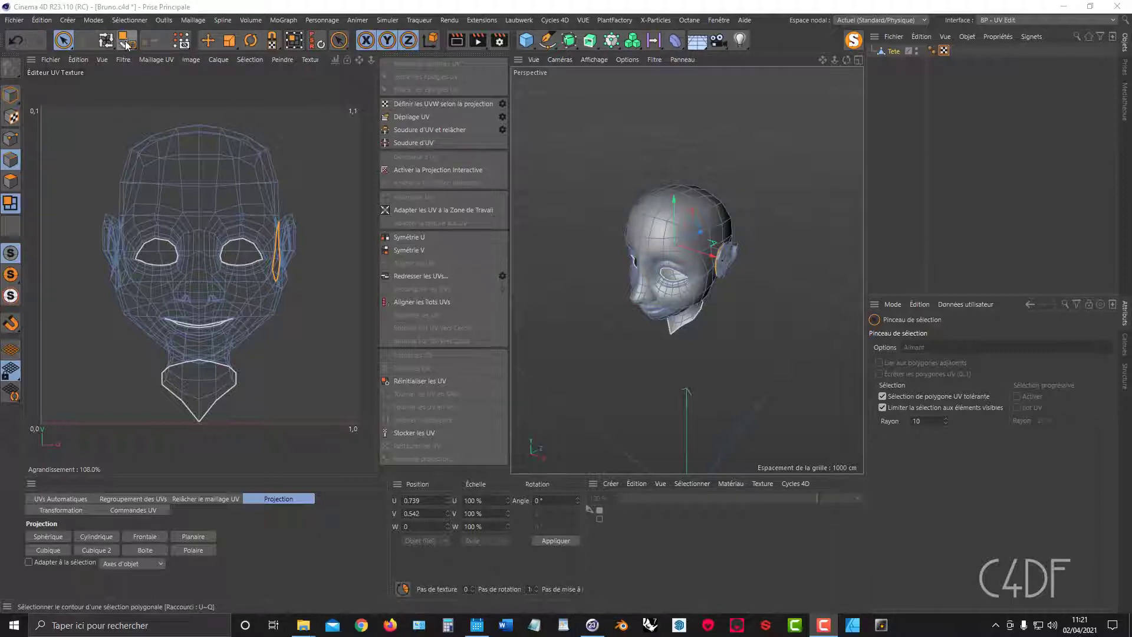
pyautogui.click(10, 204)
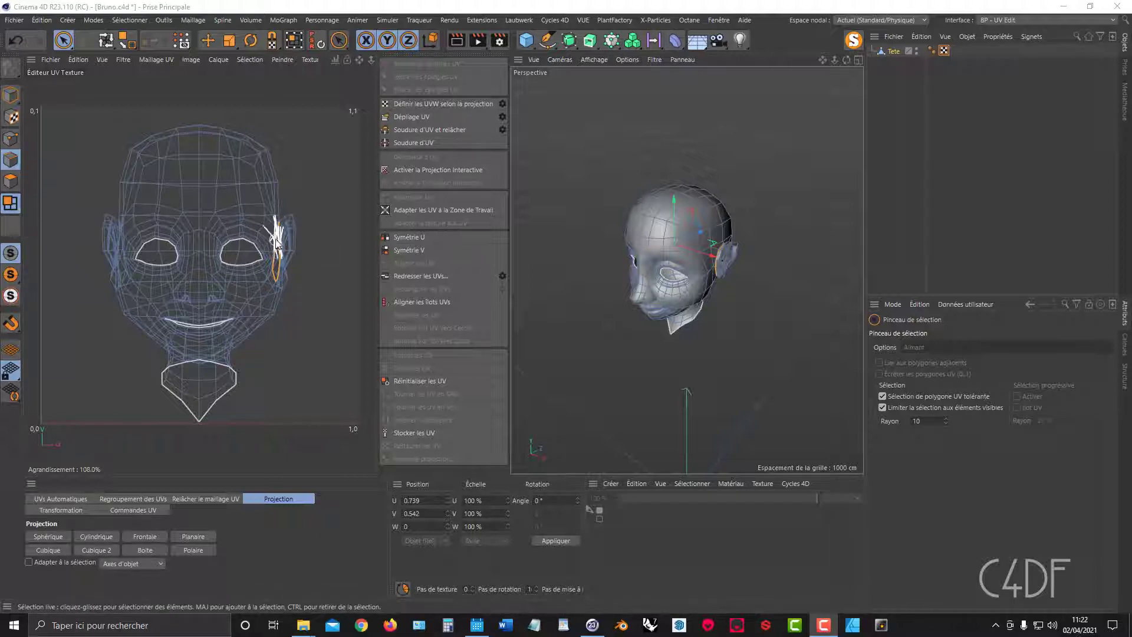
pyautogui.click(16, 206)
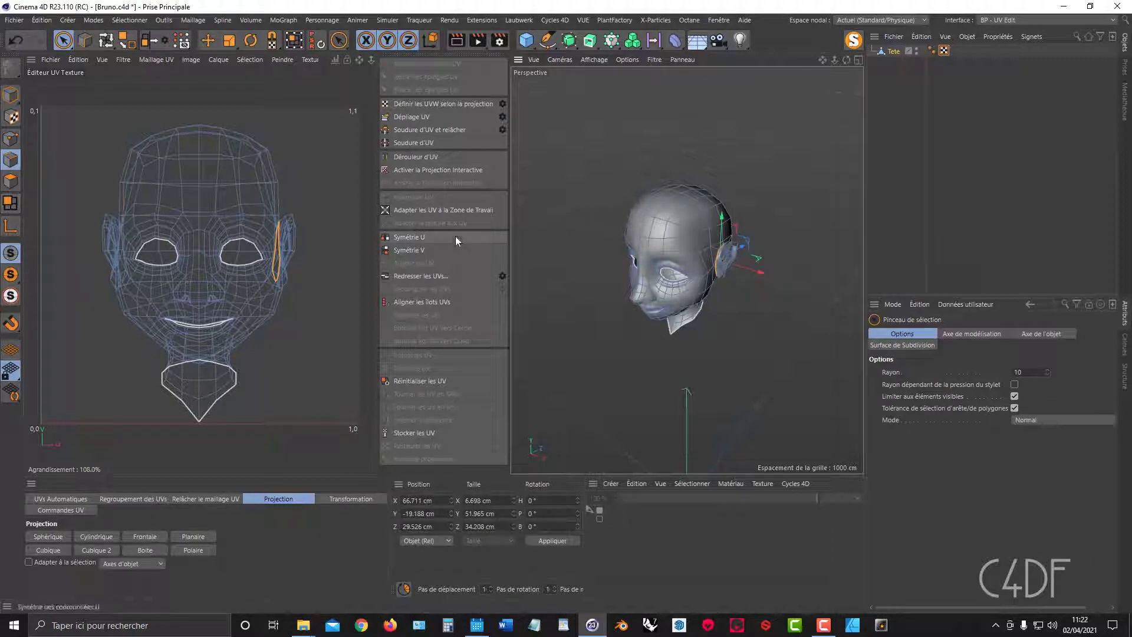
pyautogui.click(150, 42)
# Add the horizontal row of edges across the forehead to the ear loop selection with the selection brush
pyautogui.keyDown('alt'); pyautogui.moveTo(738, 308); pyautogui.dragTo(734, 271); pyautogui.keyUp('alt')
pyautogui.keyDown('alt'); pyautogui.moveTo(688, 286); pyautogui.dragTo(678, 296, button='middle'); pyautogui.keyUp('alt')
pyautogui.keyDown('alt'); pyautogui.moveTo(683, 311); pyautogui.dragTo(734, 302, button='right'); pyautogui.keyUp('alt')
pyautogui.keyDown('alt'); pyautogui.moveTo(734, 302); pyautogui.dragTo(756, 301, button='middle'); pyautogui.keyUp('alt')
pyautogui.keyDown('alt'); pyautogui.moveTo(756, 301); pyautogui.dragTo(714, 318, button='right'); pyautogui.keyUp('alt')
pyautogui.keyDown('alt'); pyautogui.moveTo(714, 317); pyautogui.dragTo(682, 256); pyautogui.keyUp('alt')
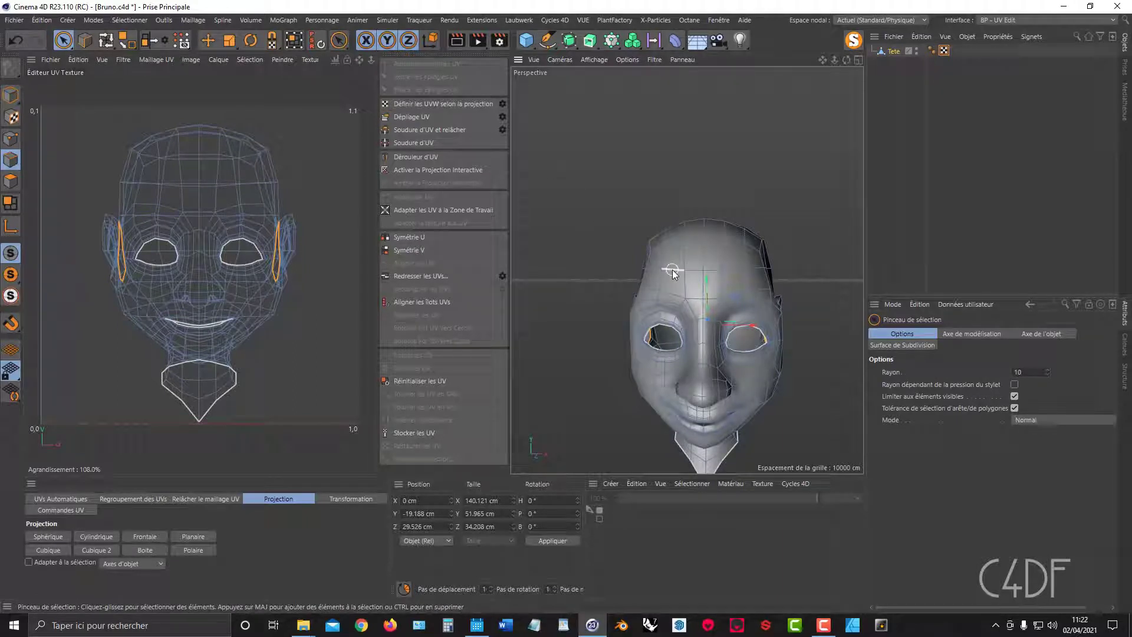
pyautogui.moveTo(695, 273)
pyautogui.mouseDown()
pyautogui.moveTo(742, 275)
pyautogui.moveTo(687, 281)
pyautogui.moveTo(704, 250)
pyautogui.moveTo(716, 274)
pyautogui.moveTo(701, 310)
pyautogui.moveTo(749, 310)
pyautogui.moveTo(696, 268)
pyautogui.mouseUp()
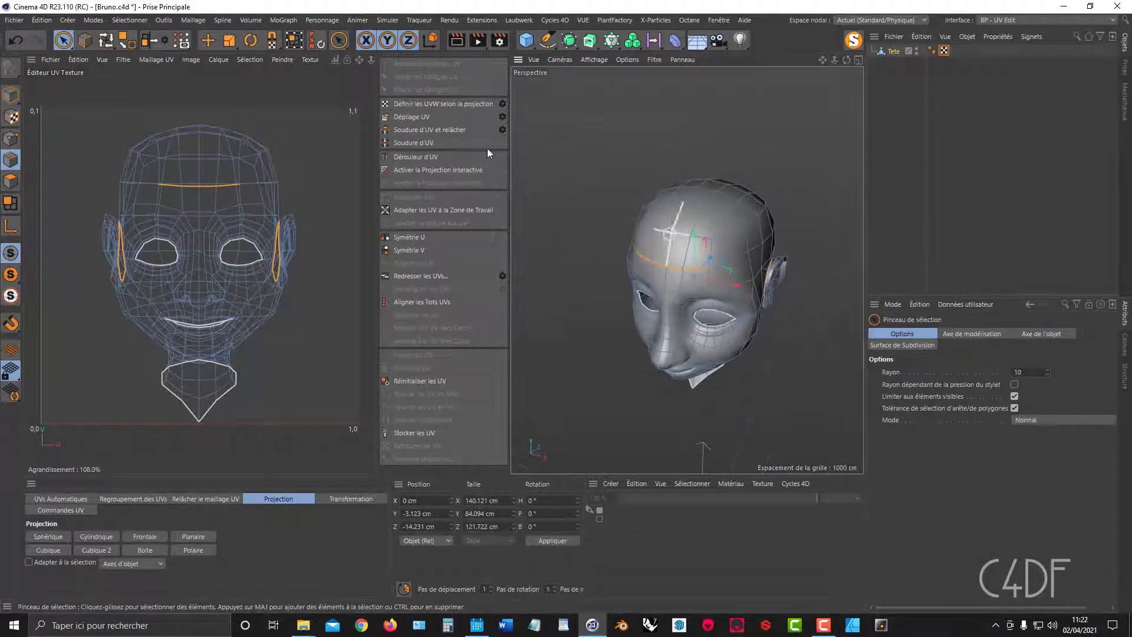
# Add the central edge loop from the forehead row over the skull to the seam selection, using loop selection with S'arrêter aux sélections enabled
pyautogui.click(107, 41)
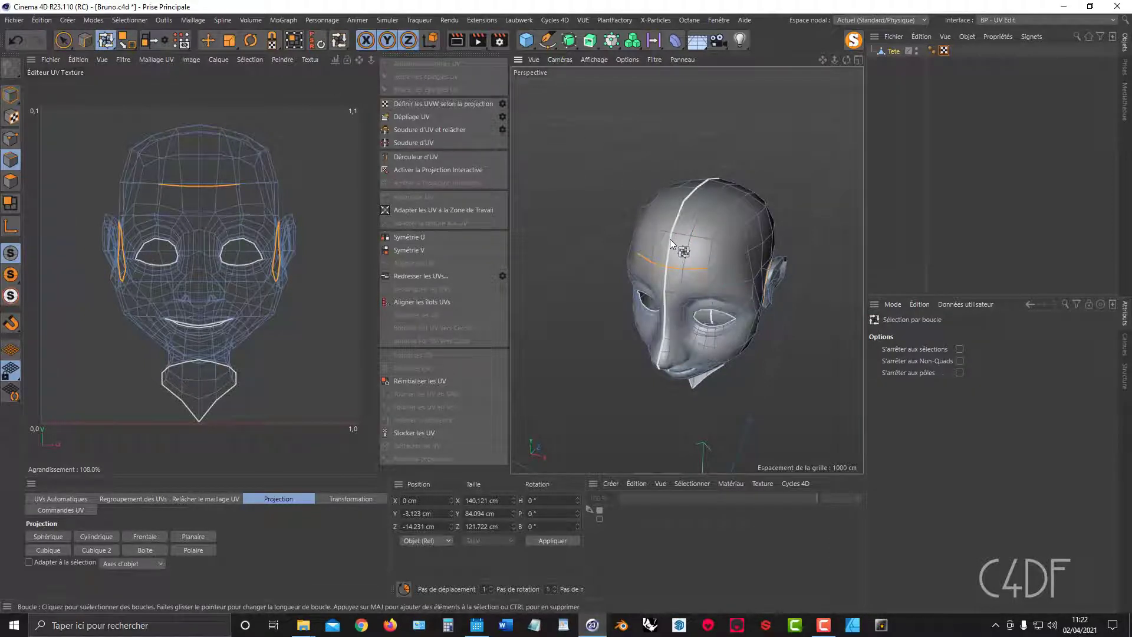
pyautogui.moveTo(672, 237)
pyautogui.keyDown('alt'); pyautogui.mouseDown()
pyautogui.moveTo(732, 232)
pyautogui.moveTo(692, 193)
pyautogui.moveTo(700, 203)
pyautogui.moveTo(684, 237)
pyautogui.mouseUp(); pyautogui.keyUp('alt')
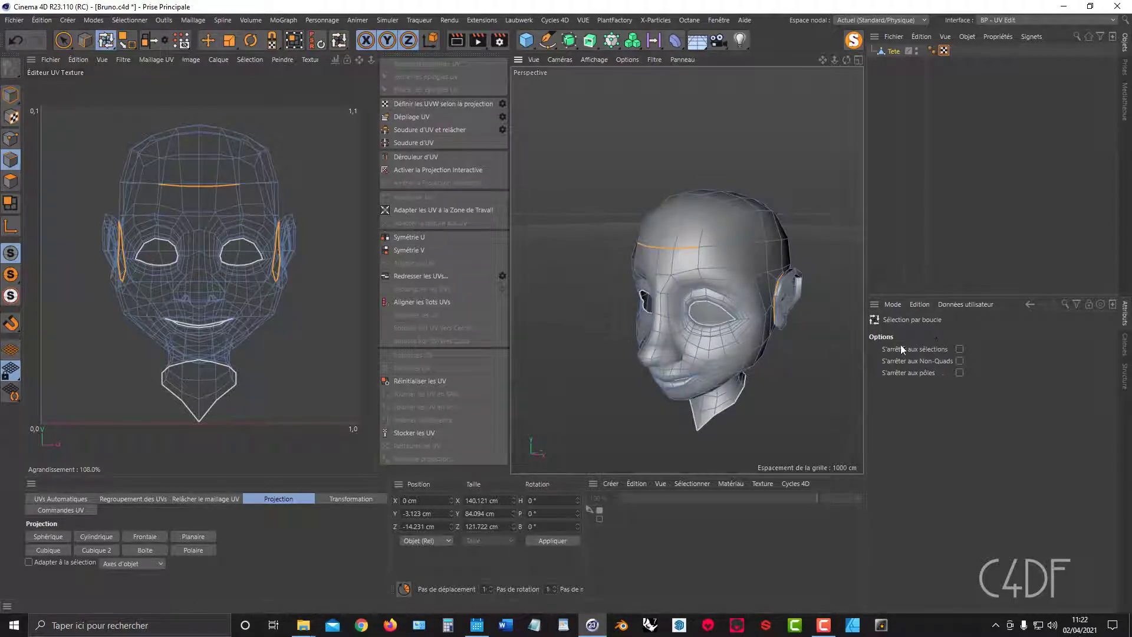
pyautogui.click(959, 350)
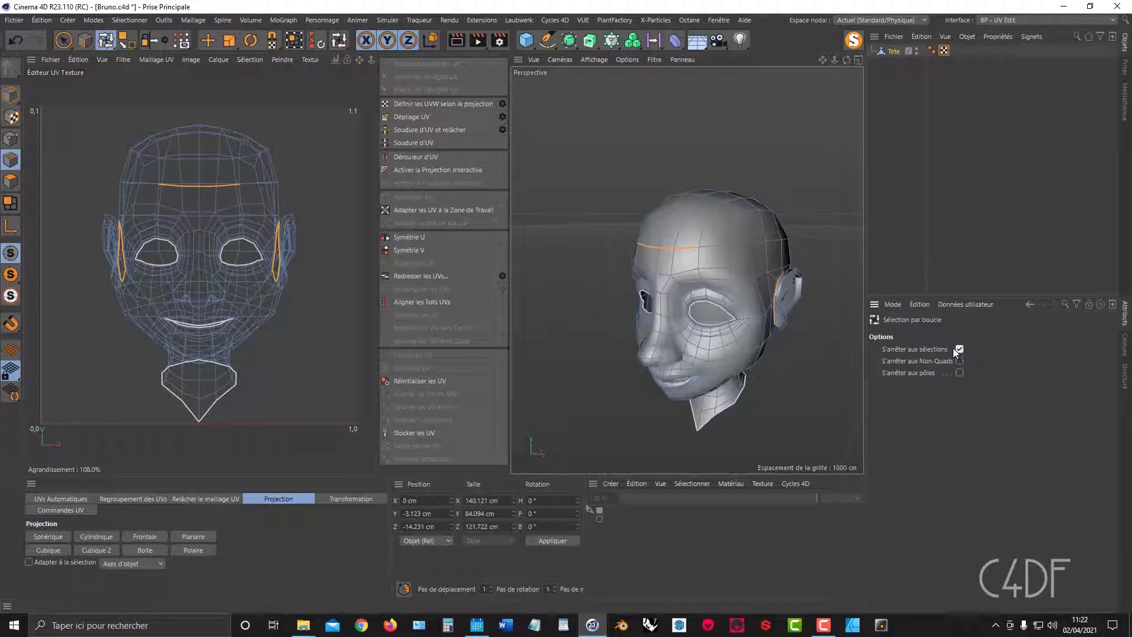
pyautogui.keyDown('shift'); pyautogui.click(660, 238); pyautogui.keyUp('shift')
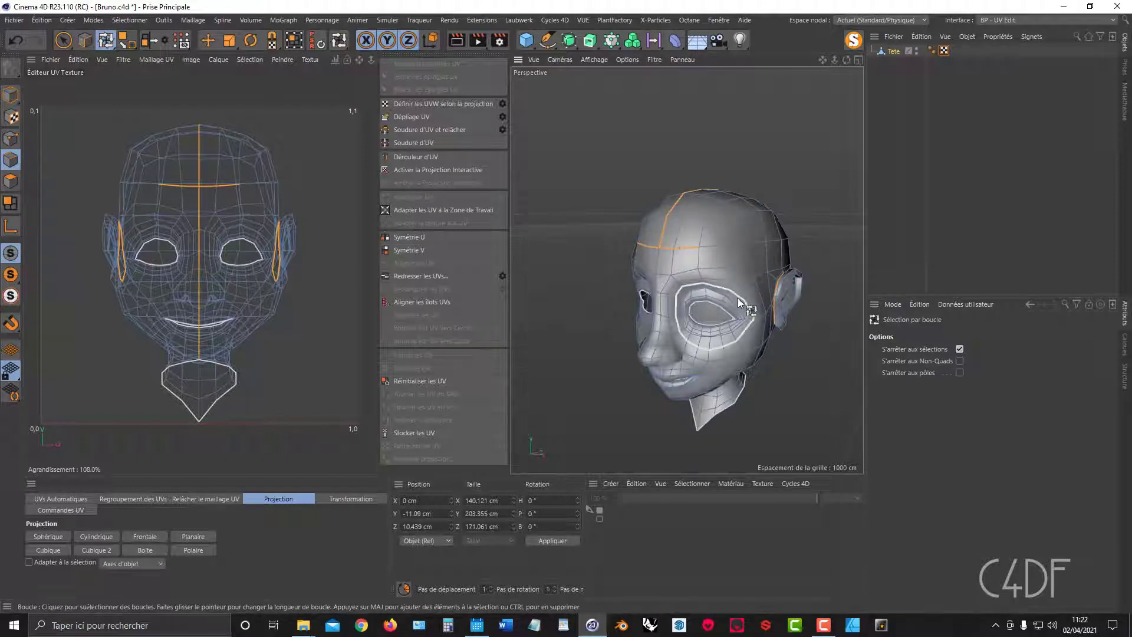
# Add the vertical centre edges at the front of the neck to the seam selection with the selection brush
pyautogui.scroll(-5, 739, 298)
pyautogui.moveTo(743, 296)
pyautogui.keyDown('alt'); pyautogui.mouseDown()
pyautogui.moveTo(591, 297)
pyautogui.moveTo(773, 298)
pyautogui.moveTo(731, 293)
pyautogui.moveTo(667, 213)
pyautogui.moveTo(790, 254)
pyautogui.moveTo(803, 279)
pyautogui.moveTo(517, 262)
pyautogui.moveTo(825, 276)
pyautogui.moveTo(734, 296)
pyautogui.mouseUp(); pyautogui.keyUp('alt')
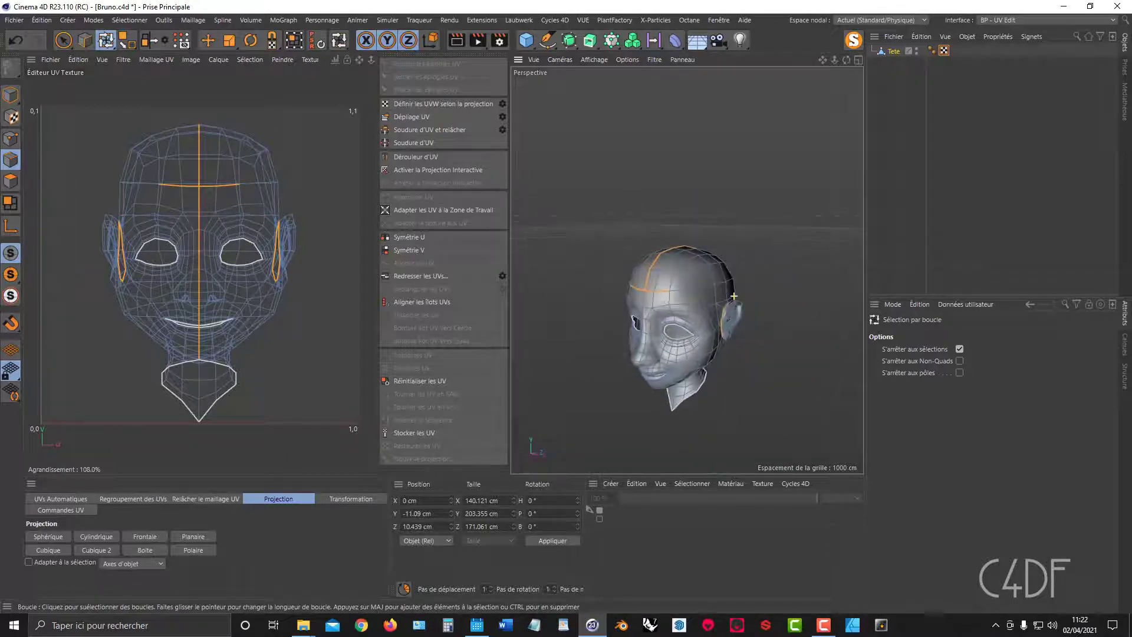
pyautogui.keyDown('alt'); pyautogui.moveTo(641, 327); pyautogui.dragTo(663, 281); pyautogui.keyUp('alt')
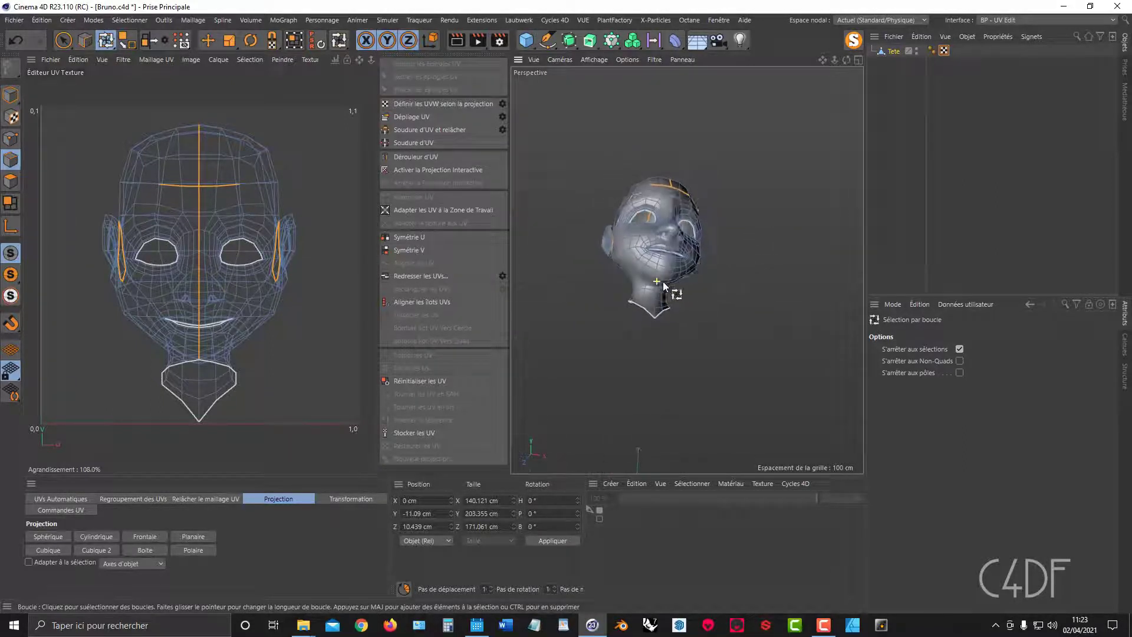
pyautogui.scroll(5, 656, 281)
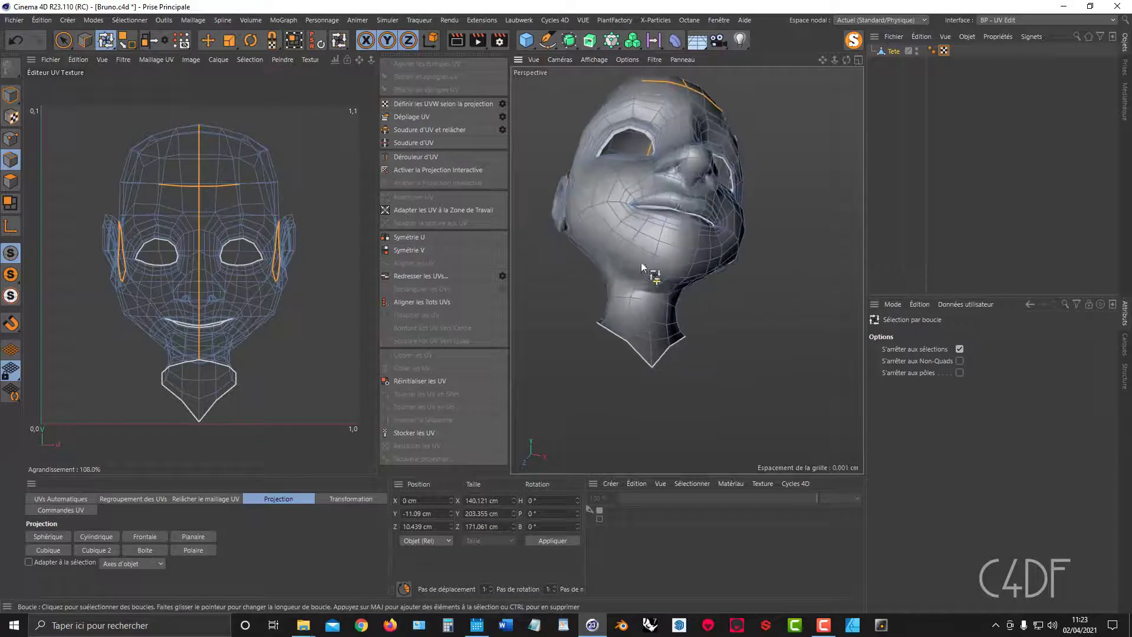
pyautogui.click(65, 42)
pyautogui.moveTo(660, 334)
pyautogui.keyDown('alt'); pyautogui.mouseDown()
pyautogui.moveTo(637, 344)
pyautogui.moveTo(638, 335)
pyautogui.mouseUp(); pyautogui.keyUp('alt')
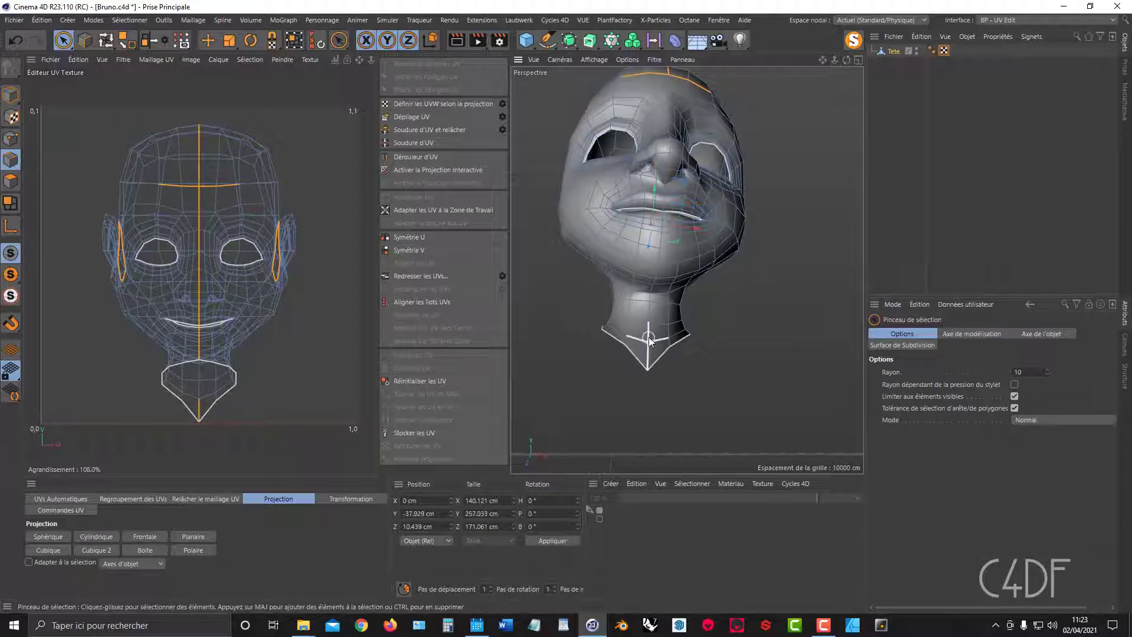
pyautogui.keyDown('alt'); pyautogui.moveTo(653, 315); pyautogui.dragTo(652, 259); pyautogui.keyUp('alt')
pyautogui.keyDown('alt'); pyautogui.moveTo(652, 302); pyautogui.dragTo(696, 298, button='right'); pyautogui.keyUp('alt')
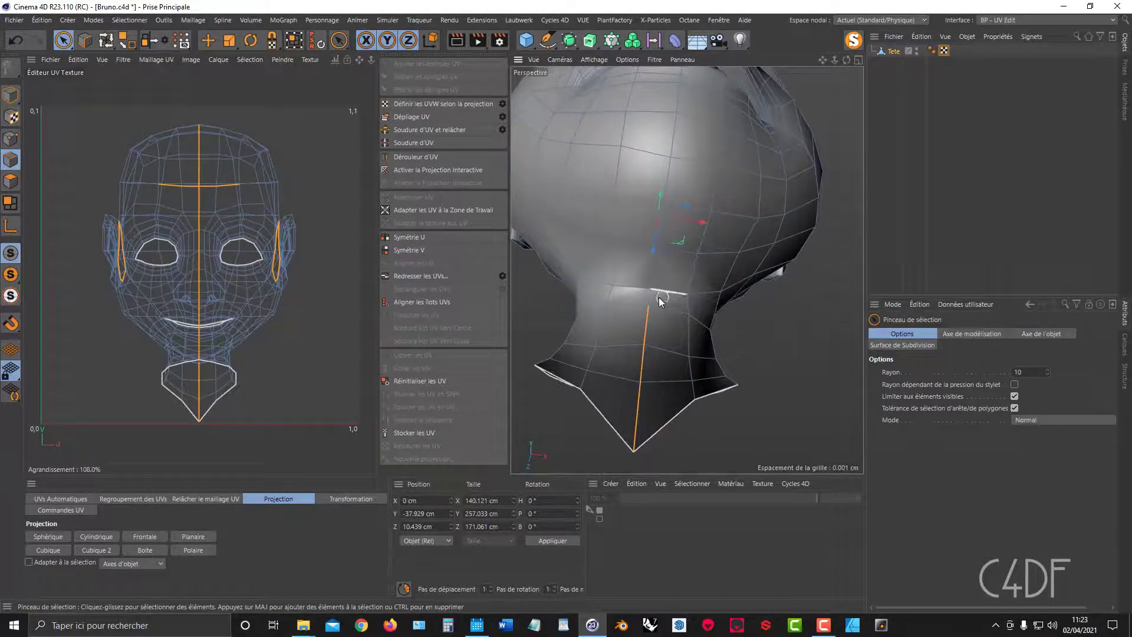
pyautogui.click(663, 230)
# Try unwrapping the head with Dépliage UV along the selected seams, checking the front of the neck between attempts, and undo each unwrap
pyautogui.keyDown('alt'); pyautogui.moveTo(734, 330); pyautogui.dragTo(660, 360); pyautogui.keyUp('alt')
pyautogui.keyDown('alt'); pyautogui.moveTo(731, 351); pyautogui.dragTo(710, 349, button='right'); pyautogui.keyUp('alt')
pyautogui.keyDown('alt'); pyautogui.moveTo(712, 347); pyautogui.dragTo(689, 327); pyautogui.keyUp('alt')
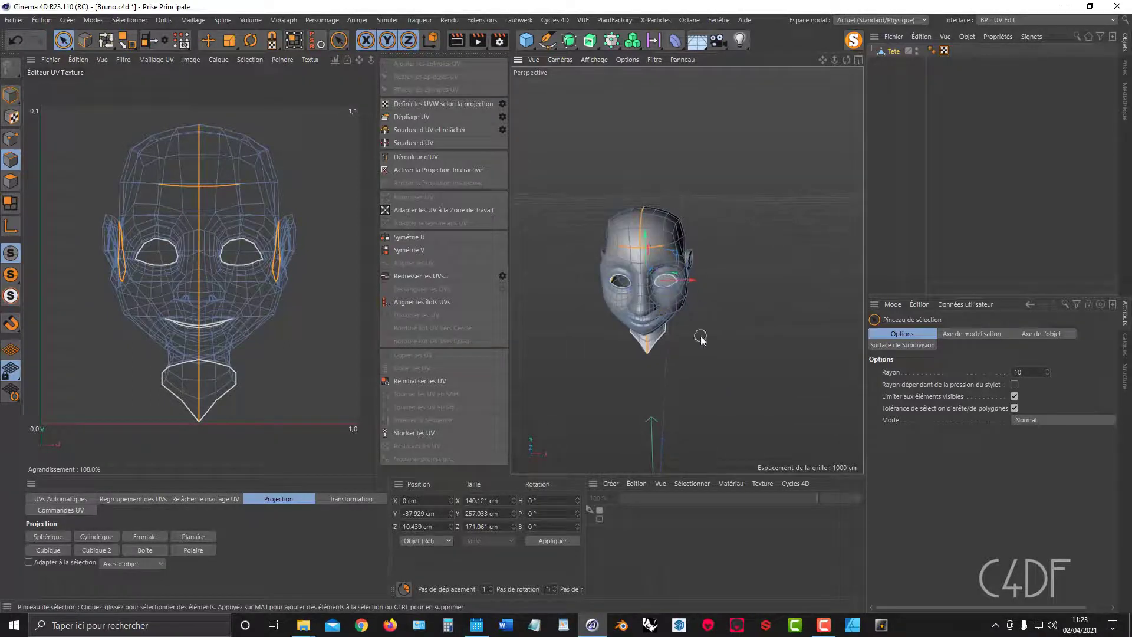
pyautogui.click(423, 116)
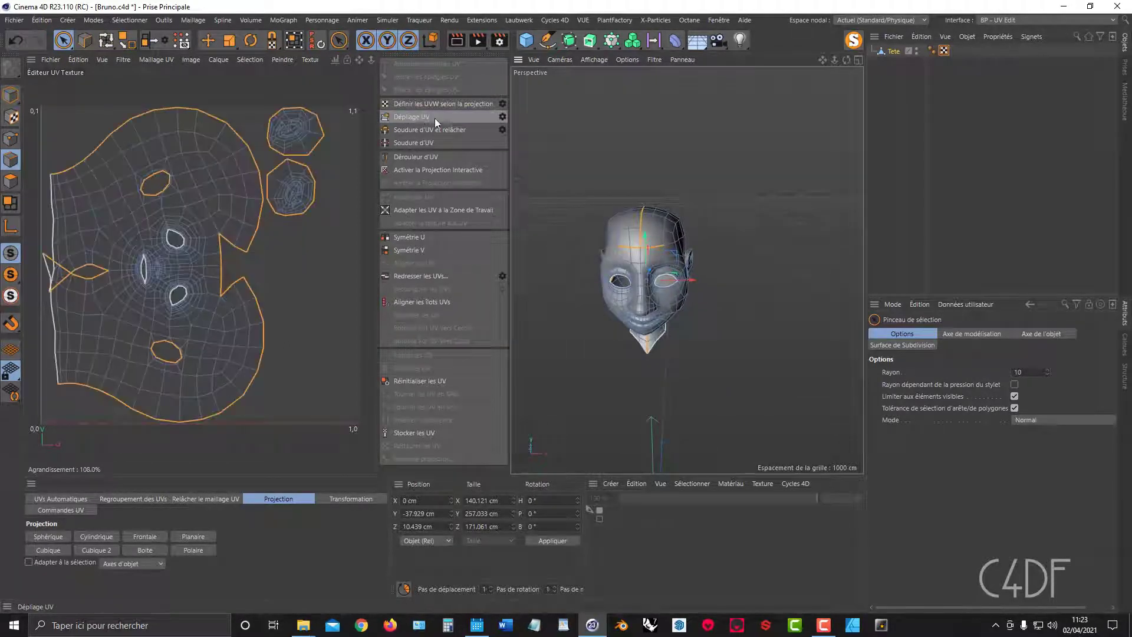
pyautogui.click(10, 47)
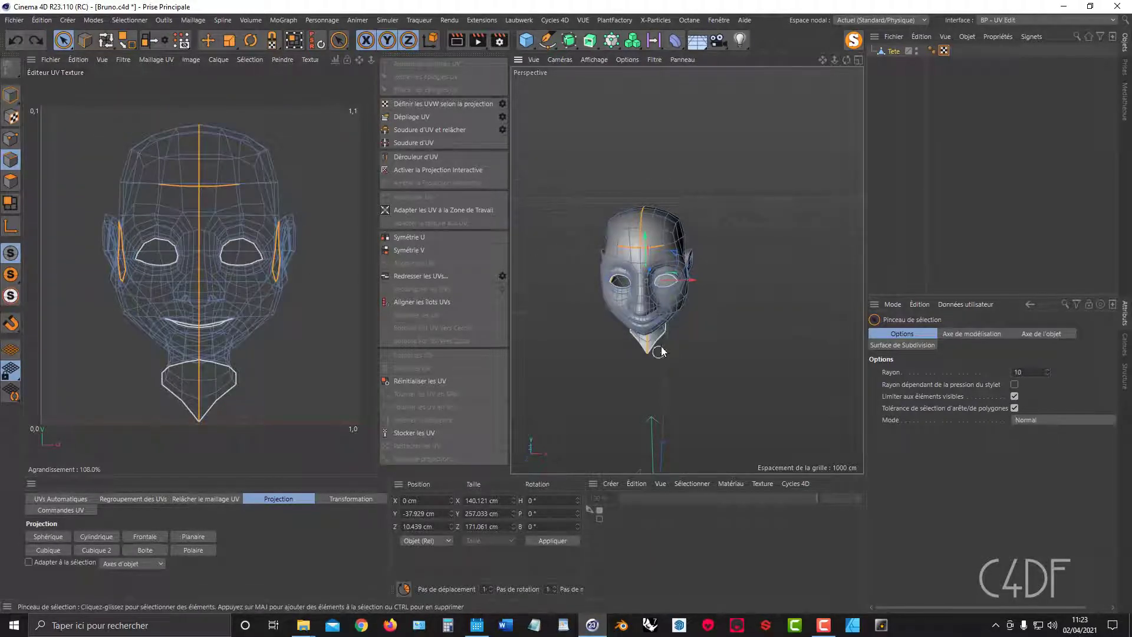
pyautogui.keyDown('alt'); pyautogui.moveTo(659, 351); pyautogui.dragTo(650, 247); pyautogui.keyUp('alt')
pyautogui.keyDown('alt'); pyautogui.moveTo(641, 290); pyautogui.dragTo(696, 303, button='right'); pyautogui.keyUp('alt')
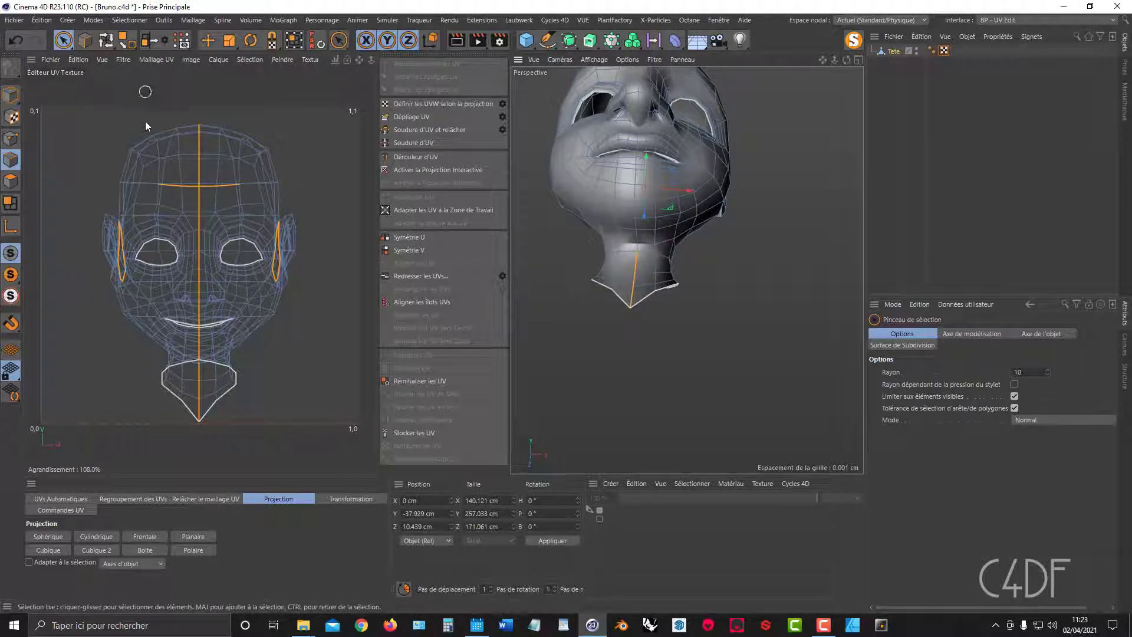
pyautogui.click(414, 117)
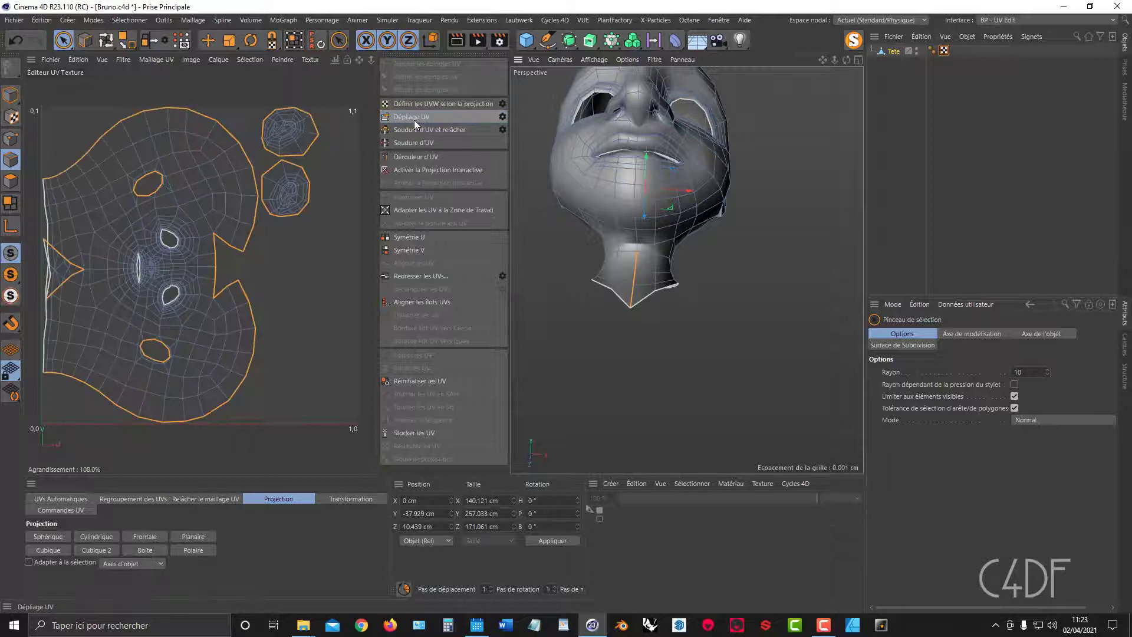
pyautogui.click(14, 45)
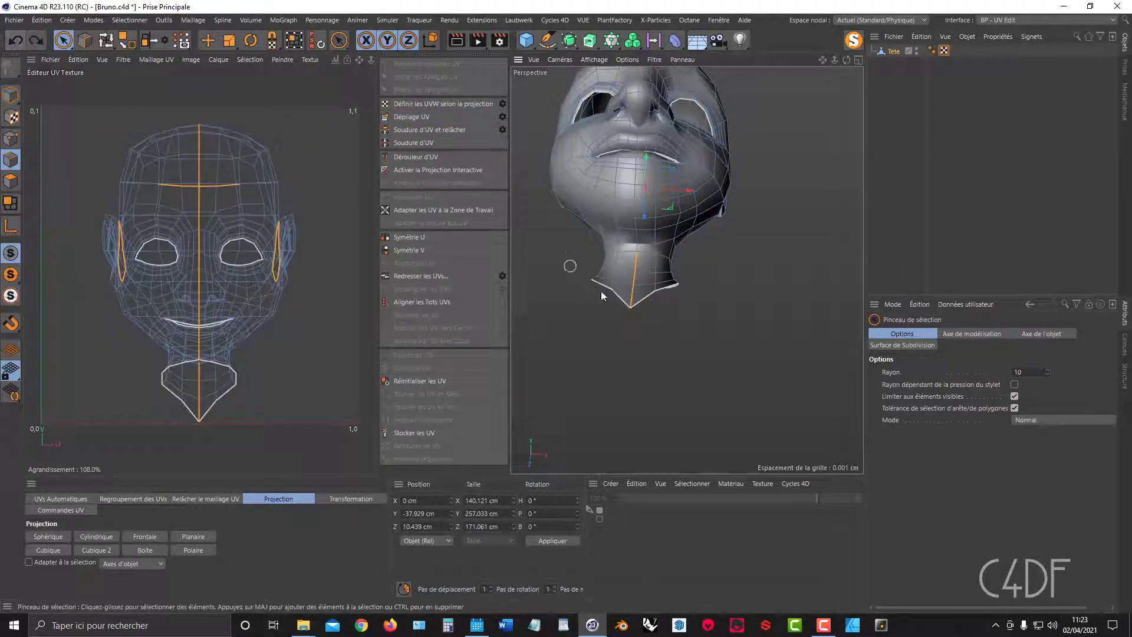
# Extend the front neck seam up under the chin along the centre line and unwrap the head with Dépliage UV
pyautogui.scroll(3, 650, 242)
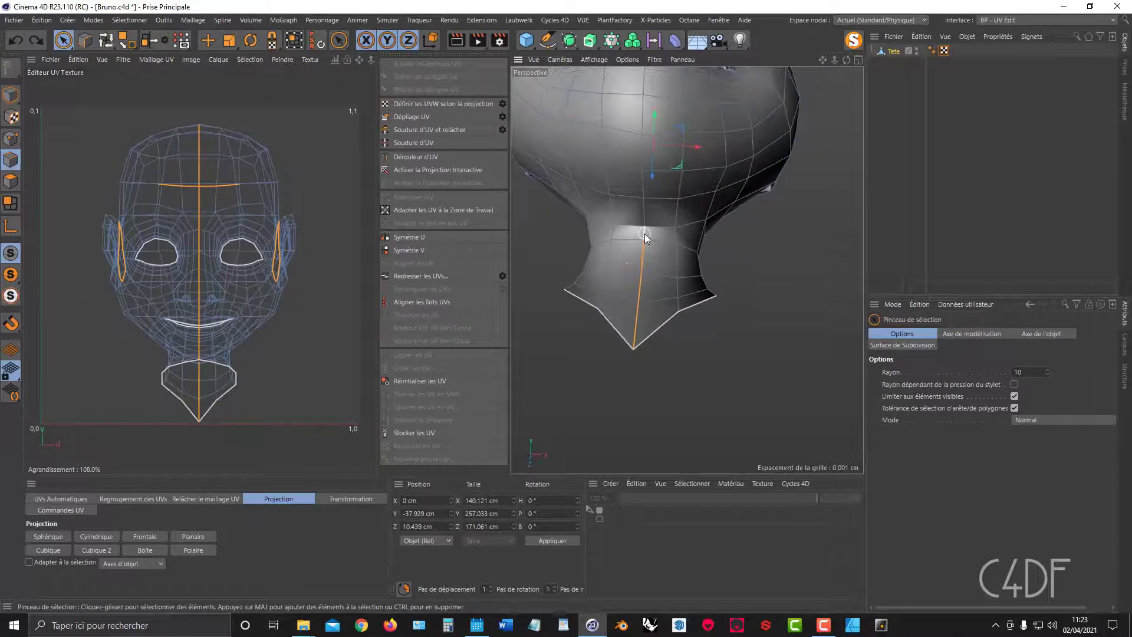
pyautogui.keyDown('shift'); pyautogui.click(645, 233); pyautogui.keyUp('shift')
pyautogui.keyDown('shift'); pyautogui.click(646, 187); pyautogui.keyUp('shift')
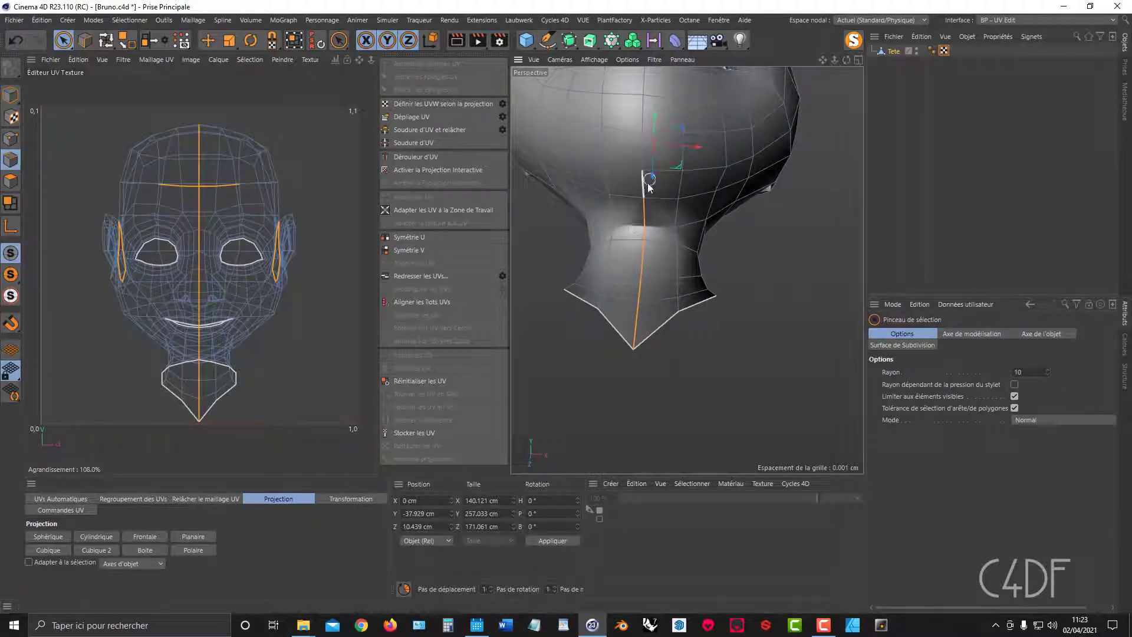
pyautogui.scroll(-5, 679, 215)
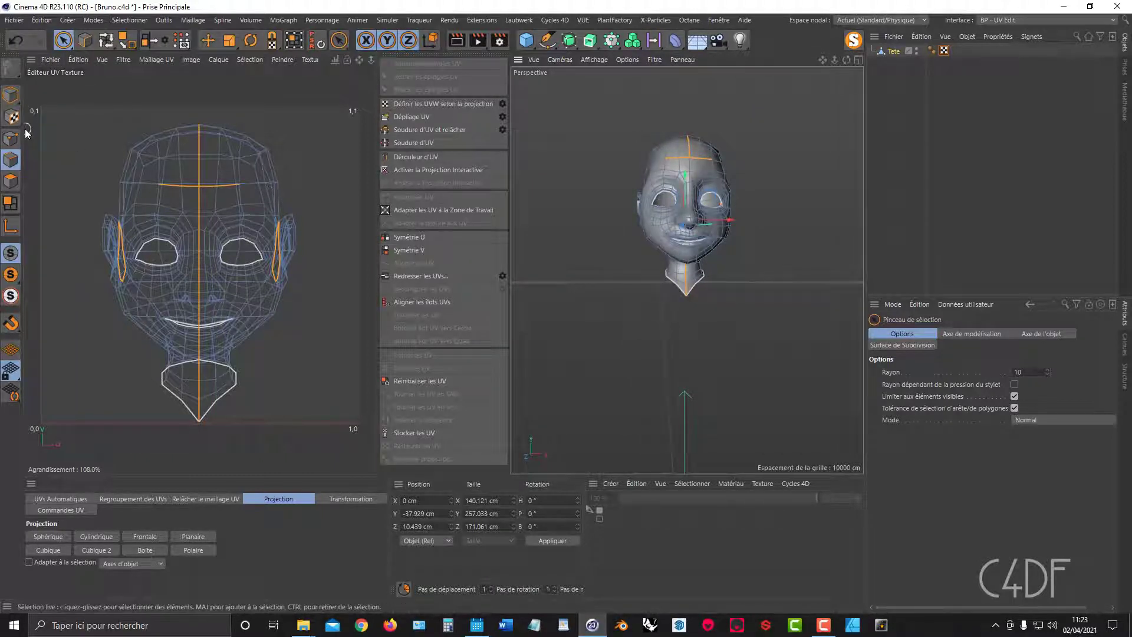
pyautogui.click(416, 120)
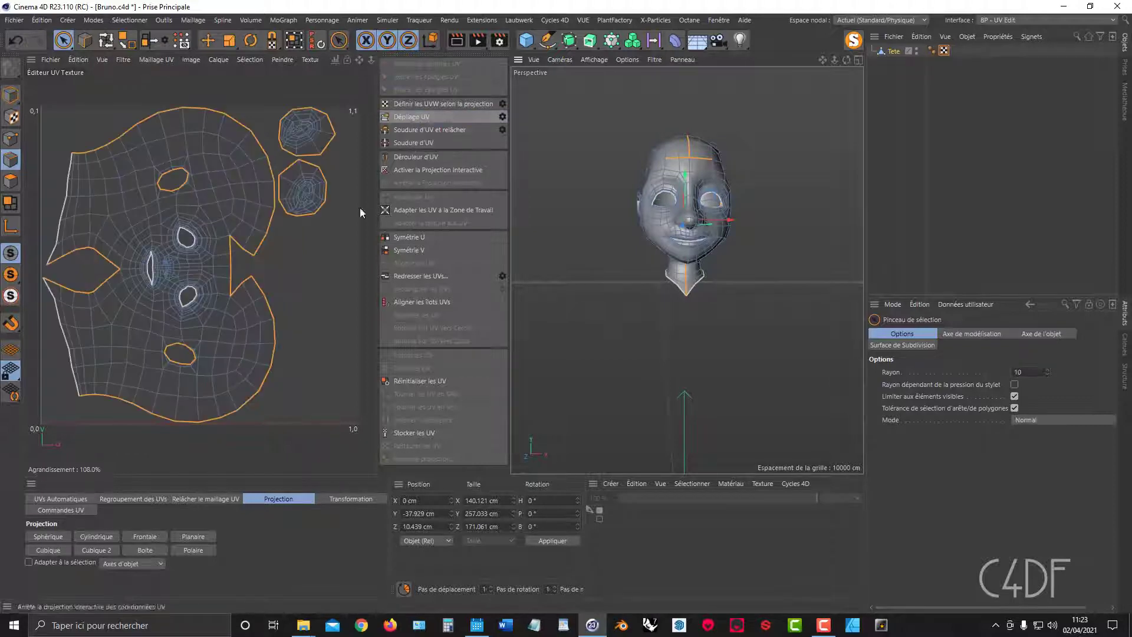
# Switch to UV polygon editing and select only the large face and neck island
pyautogui.keyDown('alt'); pyautogui.moveTo(737, 274); pyautogui.dragTo(703, 226); pyautogui.keyUp('alt')
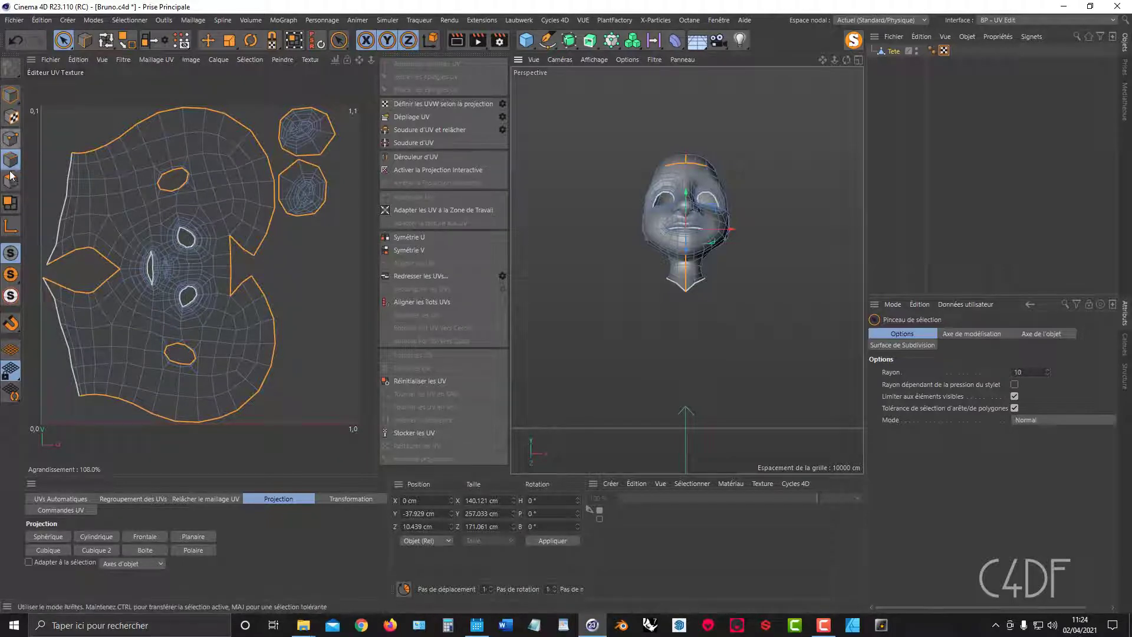
pyautogui.click(10, 202)
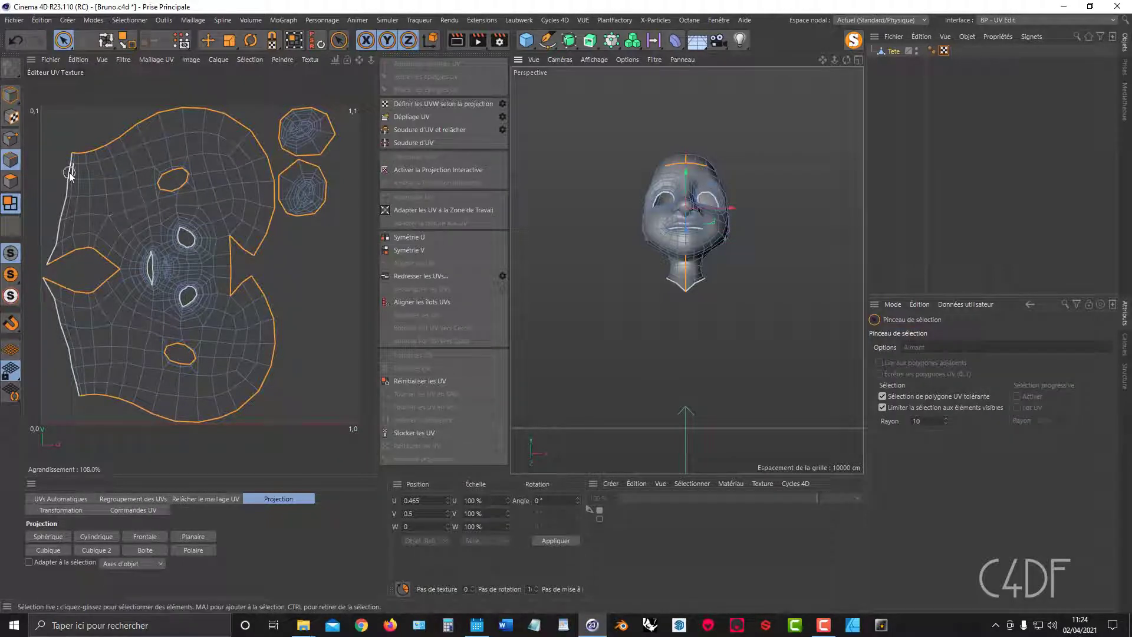
pyautogui.click(12, 182)
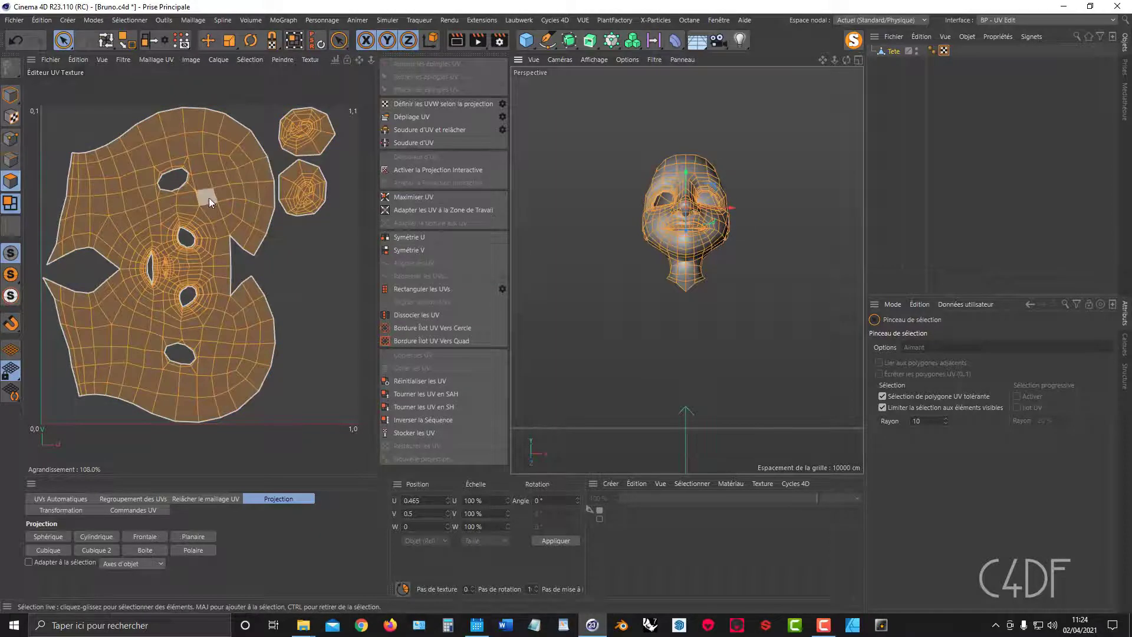
pyautogui.click(245, 204)
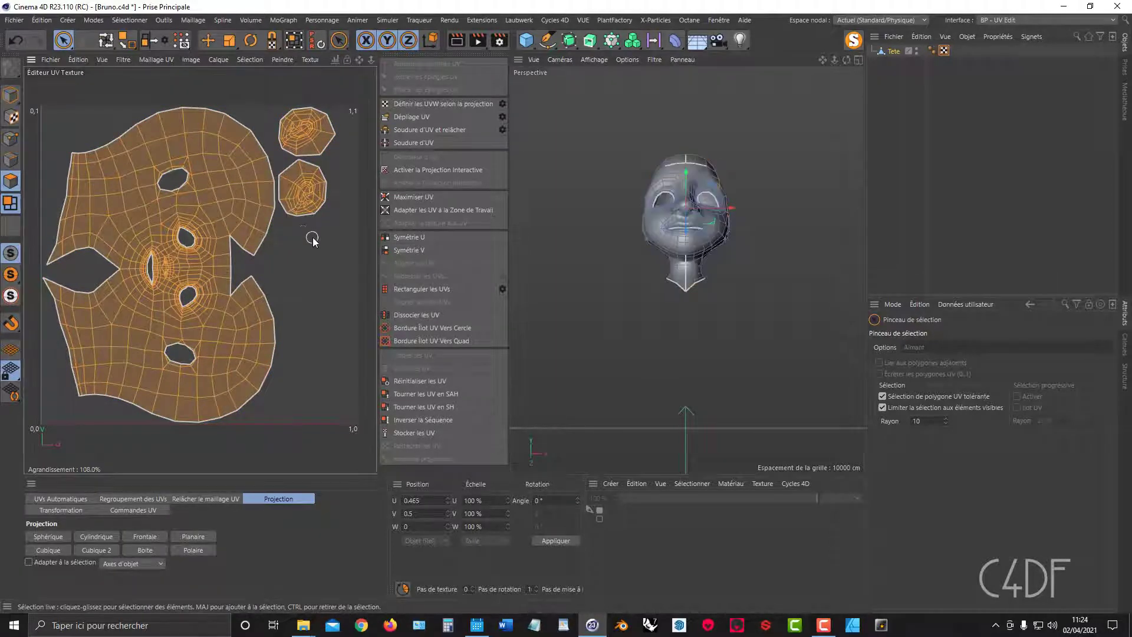
pyautogui.doubleClick(245, 204)
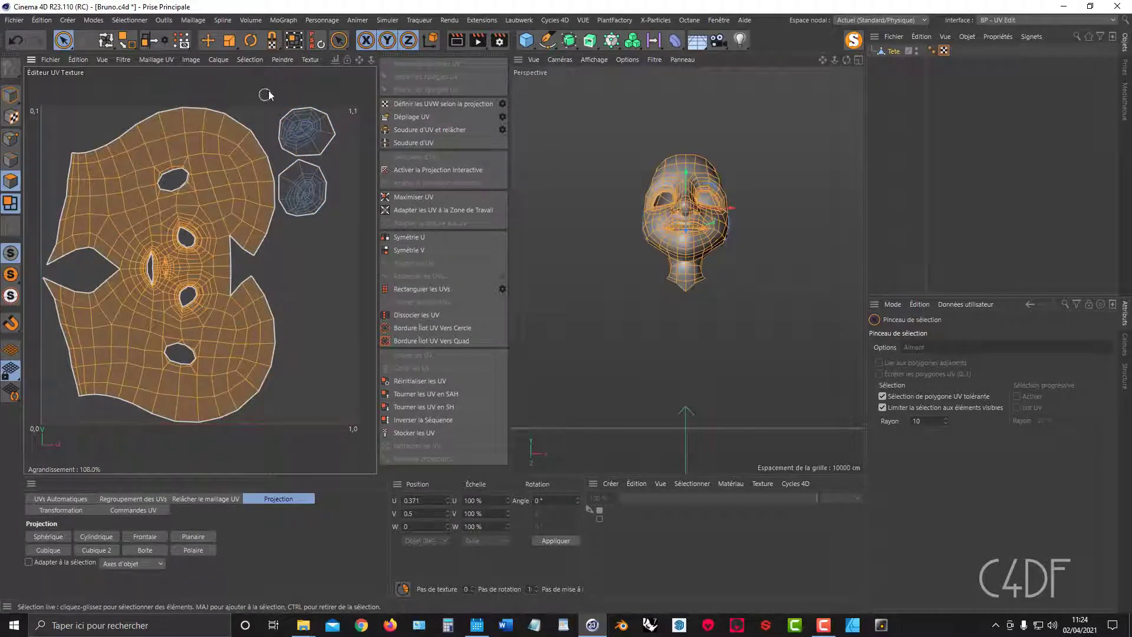
# Rotate the face island by 90° and move it into the lower part of the UV space, at about U 0.51, V 0.26
pyautogui.click(292, 45)
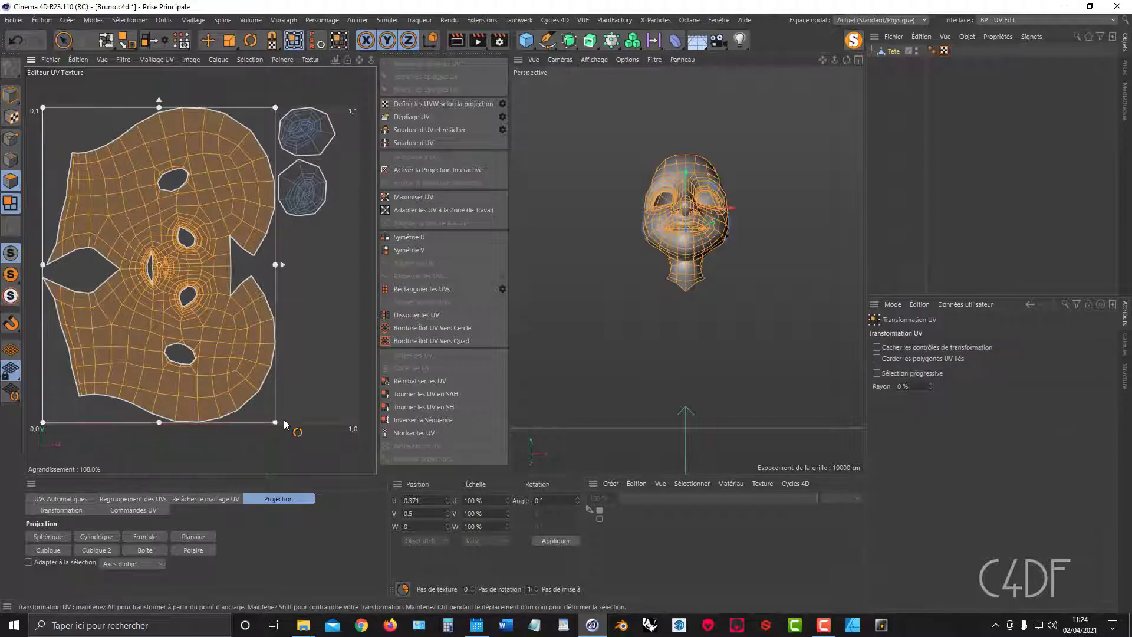
pyautogui.moveTo(281, 423); pyautogui.dragTo(307, 184)
pyautogui.hotkey('ctrl', 'z')
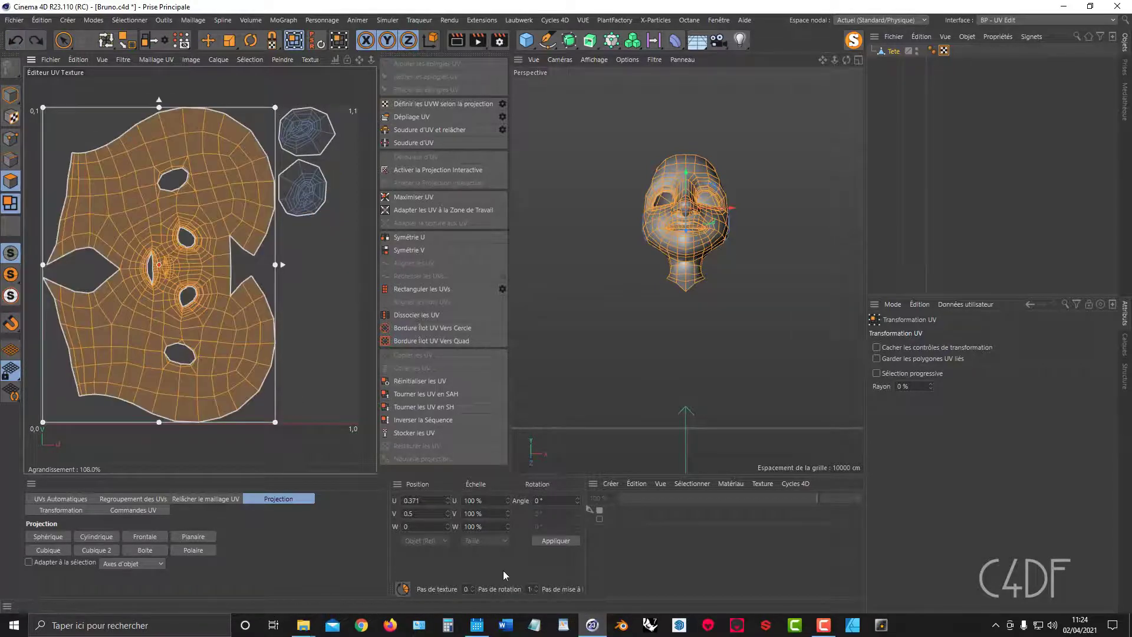
pyautogui.click(538, 500)
pyautogui.write('90')
pyautogui.press('Return')
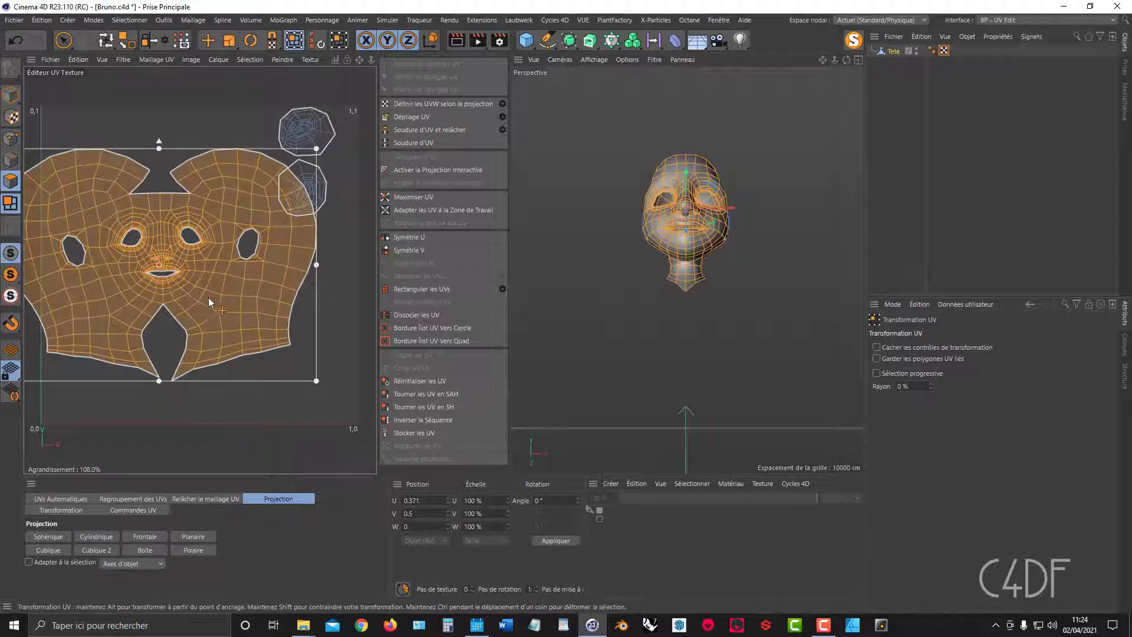
pyautogui.moveTo(211, 279); pyautogui.dragTo(258, 356)
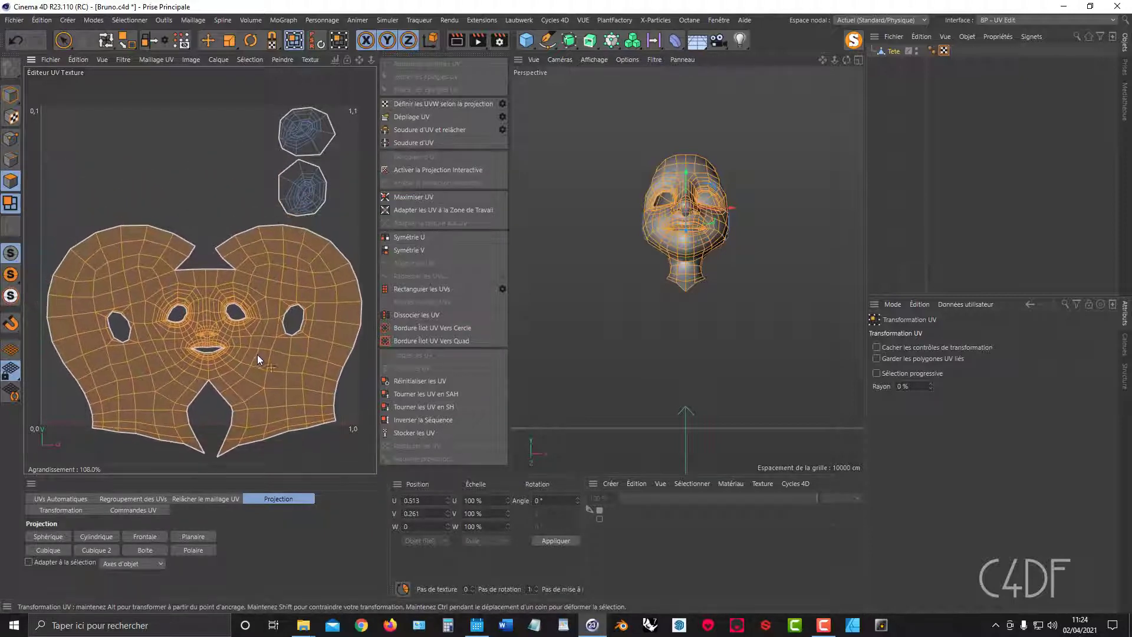
# Select the upper ear island and move it to the upper-left corner of the UV space, at about U 0.13, V 0.91
pyautogui.click(315, 132)
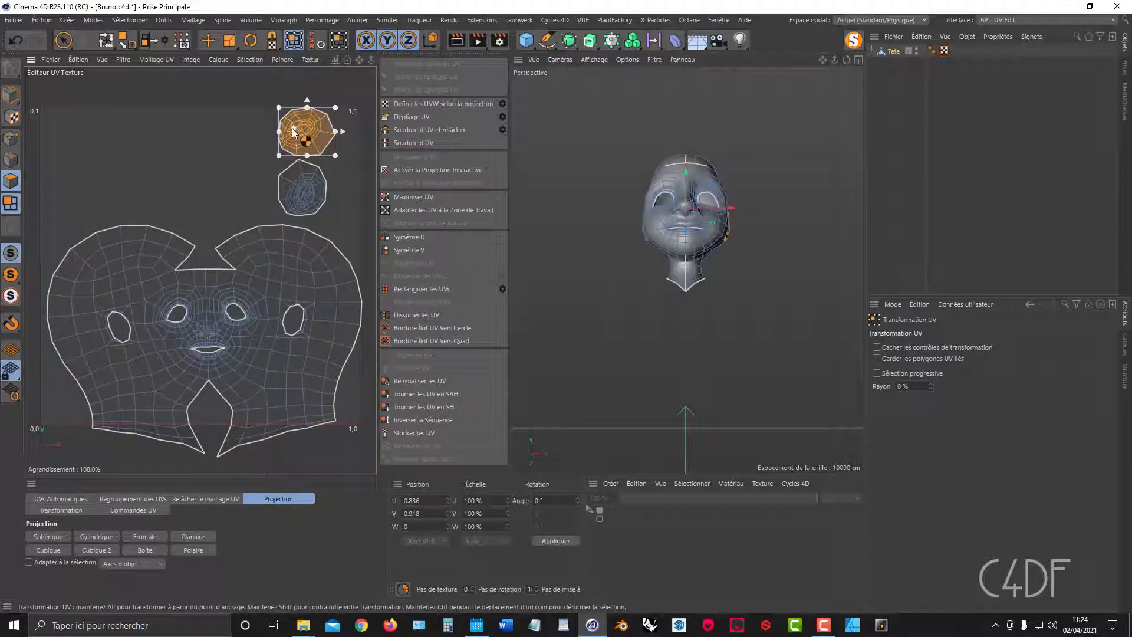
pyautogui.click(62, 43)
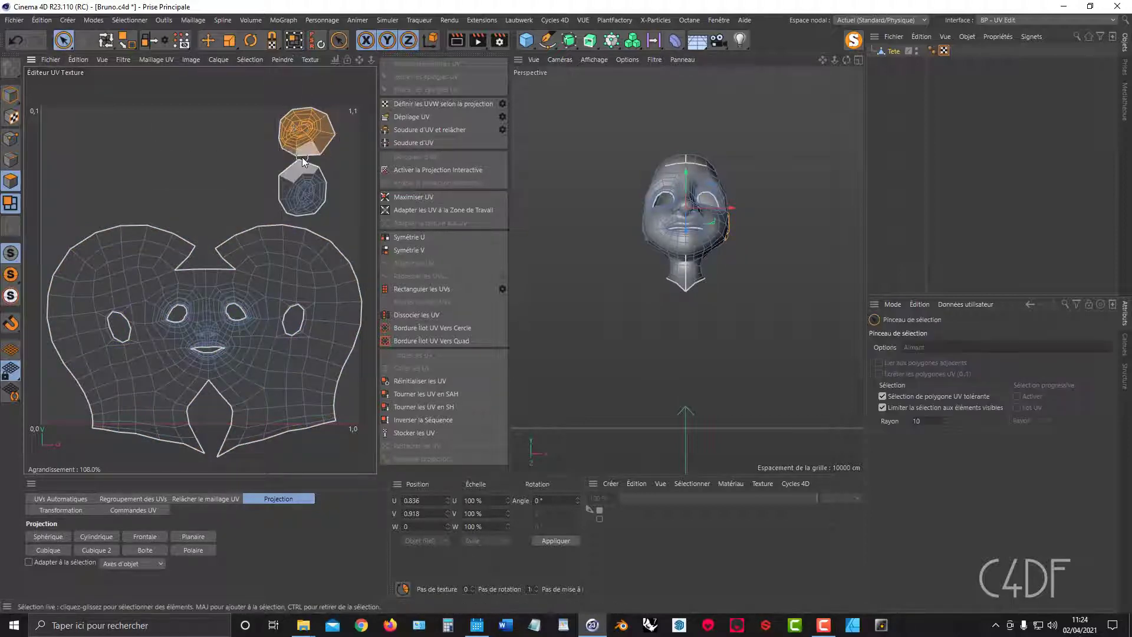
pyautogui.click(207, 42)
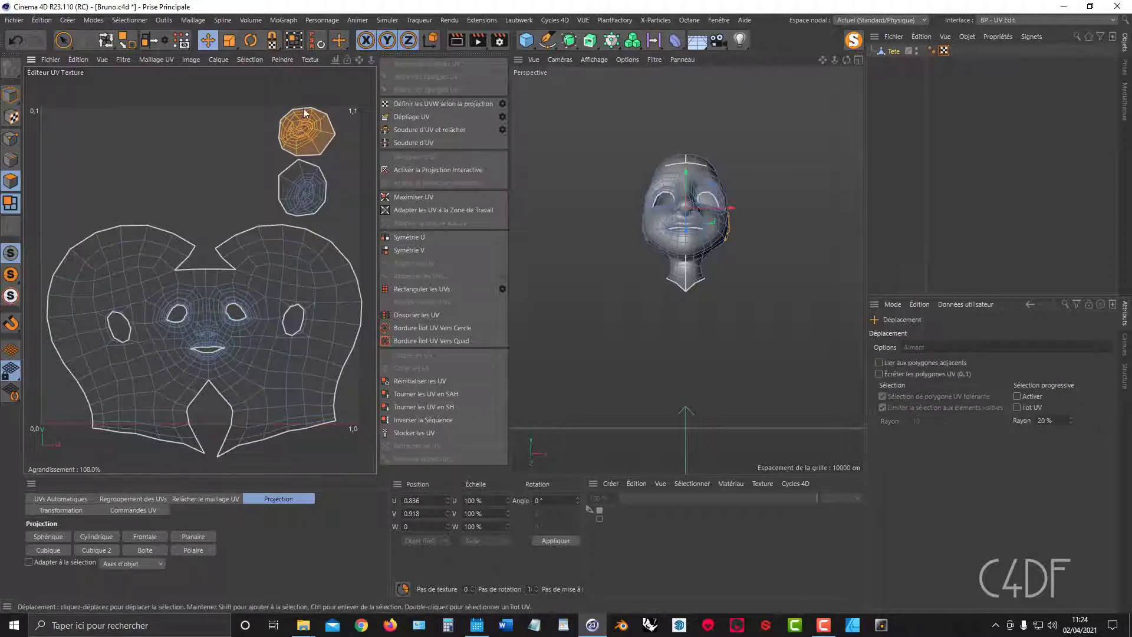
pyautogui.moveTo(309, 125); pyautogui.dragTo(92, 128)
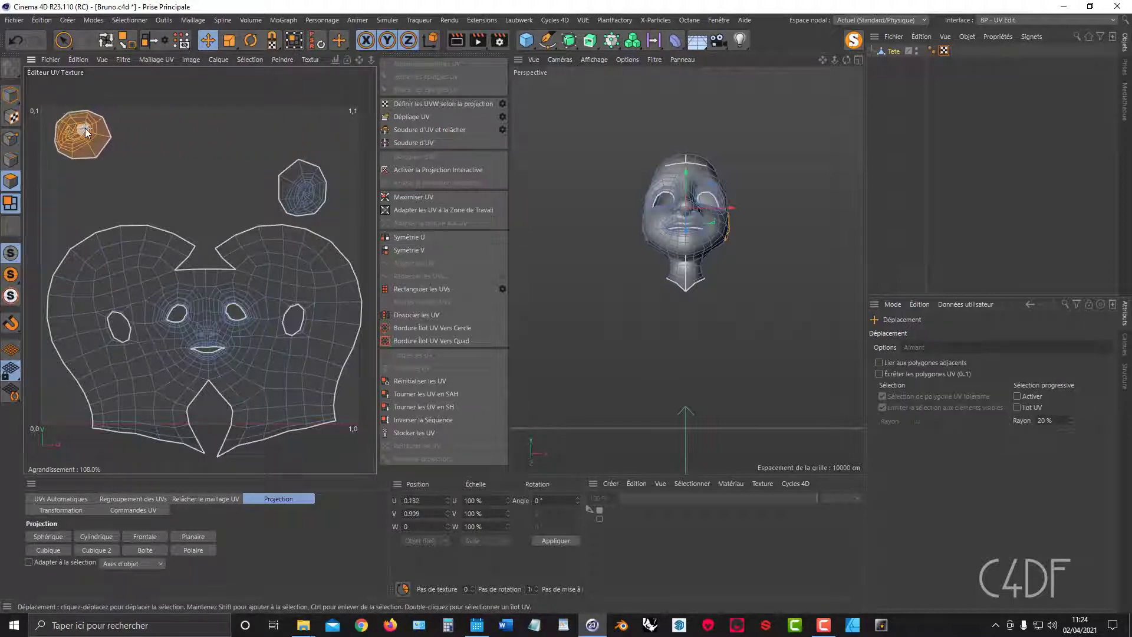
# Move the other ear island to the upper-right corner of the UV space and select the face island
pyautogui.click(311, 185)
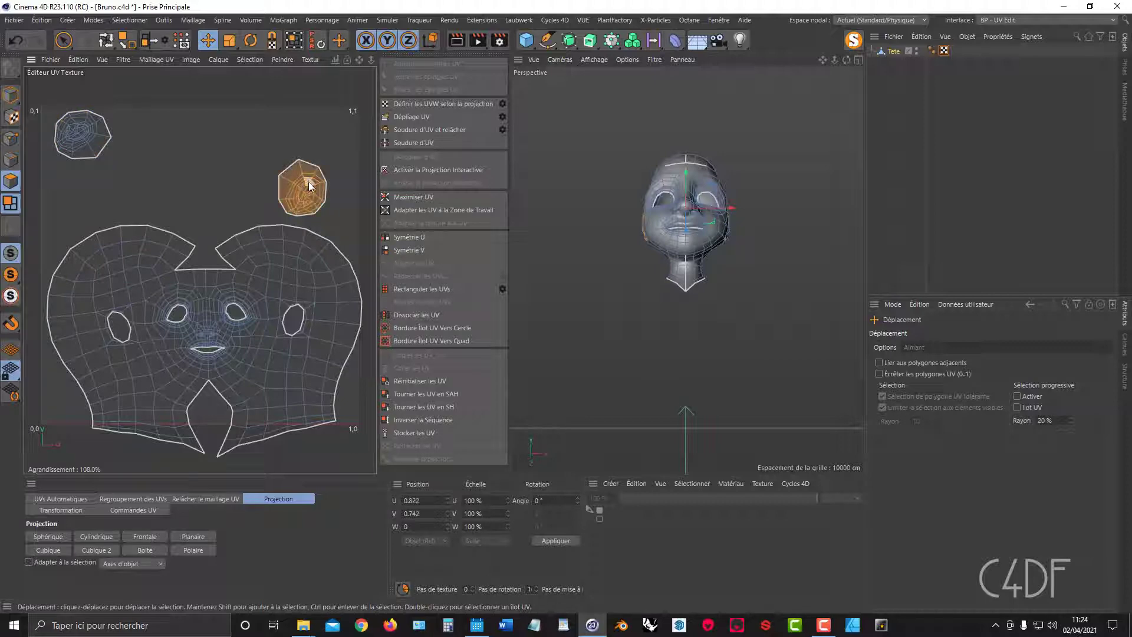
pyautogui.moveTo(312, 178); pyautogui.dragTo(329, 142)
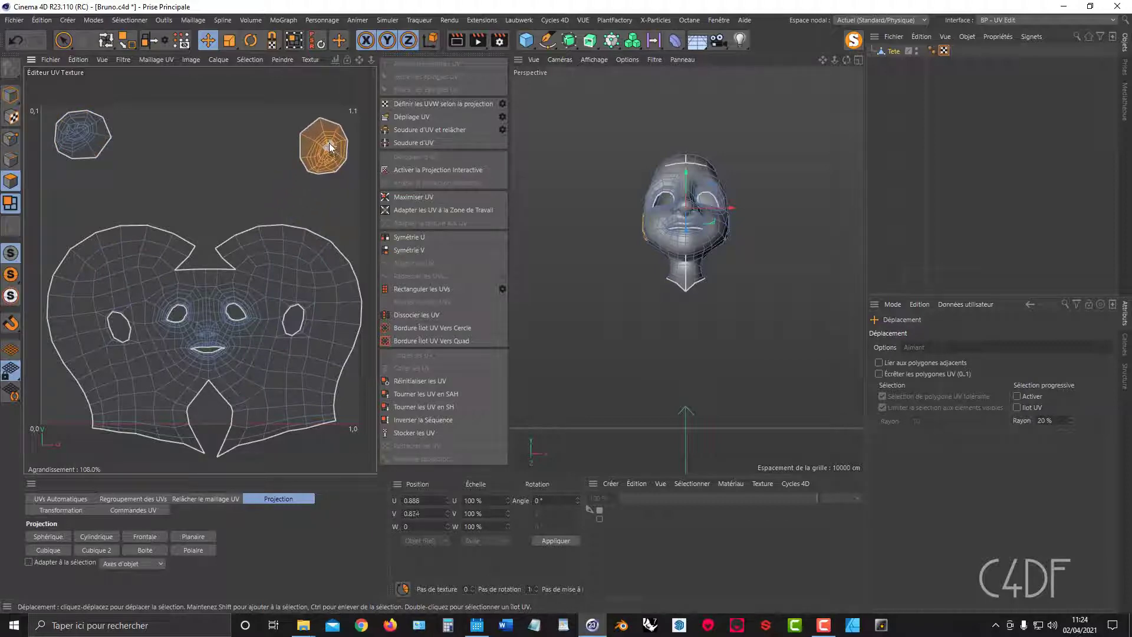
pyautogui.click(281, 274)
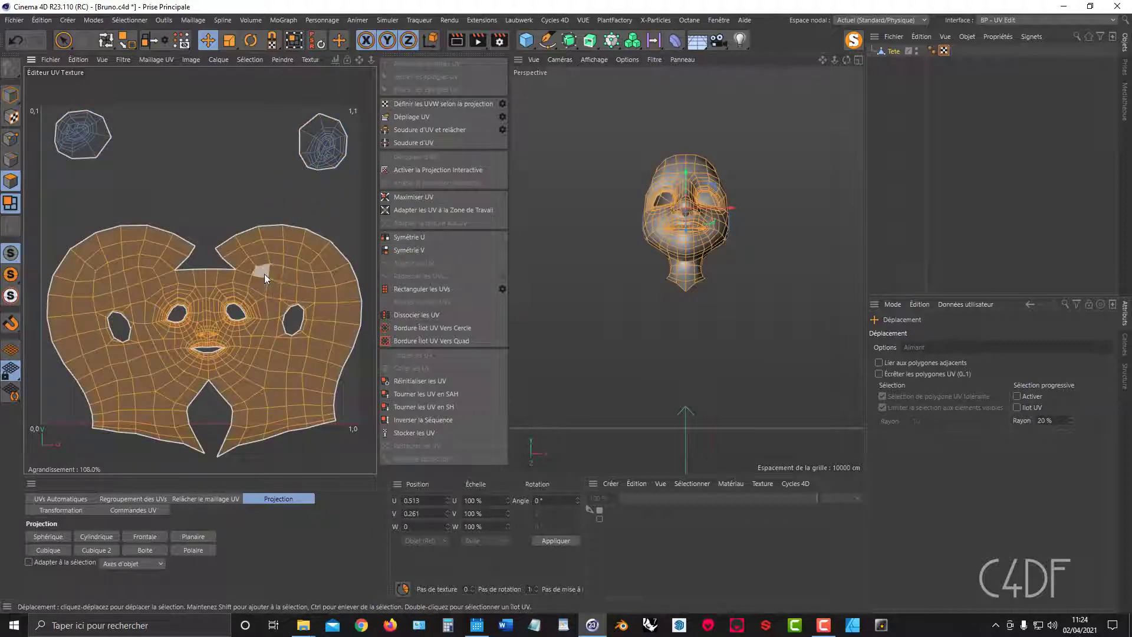
# Move the face island up to about U 0.50, V 0.41 and scale it down slightly and uniformly within the UV space
pyautogui.moveTo(264, 273); pyautogui.dragTo(259, 225)
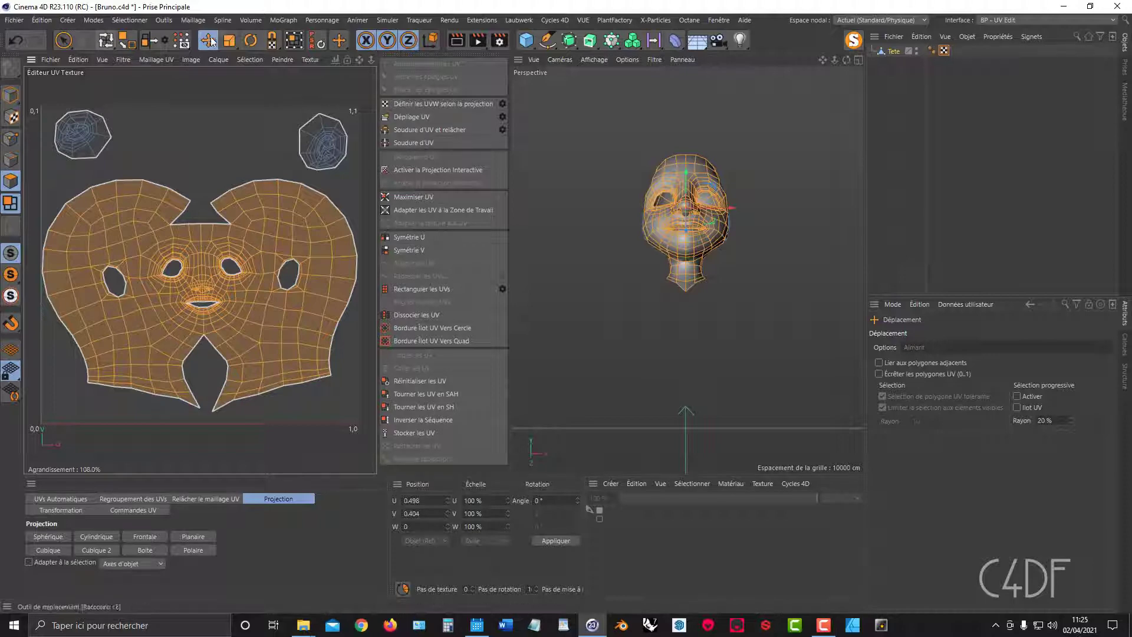
pyautogui.click(229, 41)
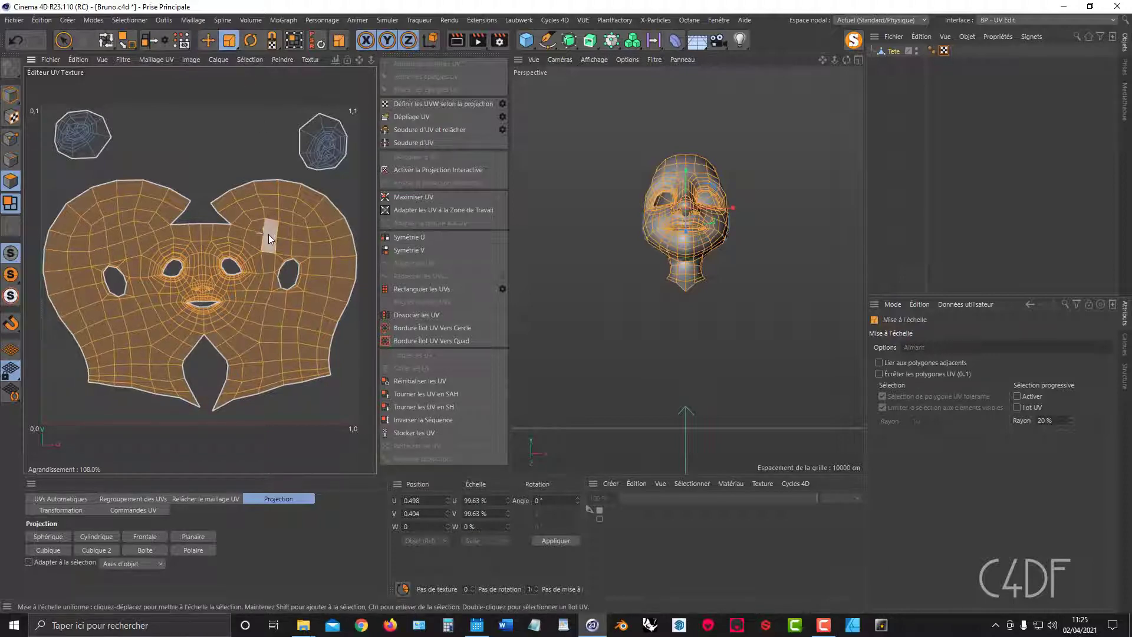
pyautogui.moveTo(267, 238); pyautogui.dragTo(316, 239)
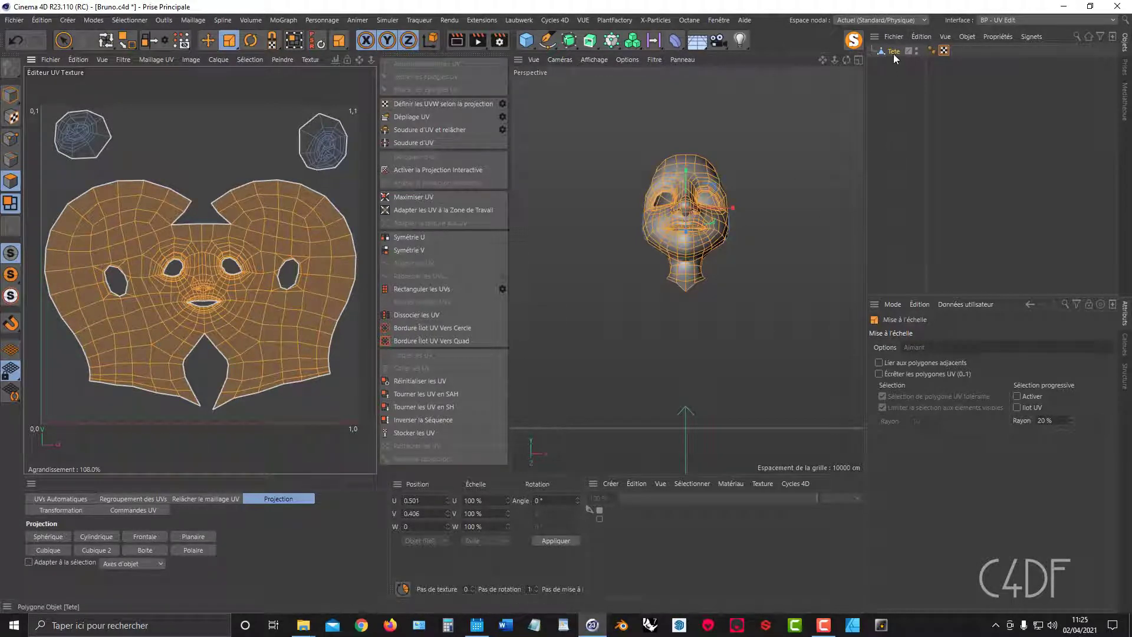
# Turn off the head's solo isolation to bring back all the character's parts, and view the whole body at an angle
pyautogui.click(849, 43)
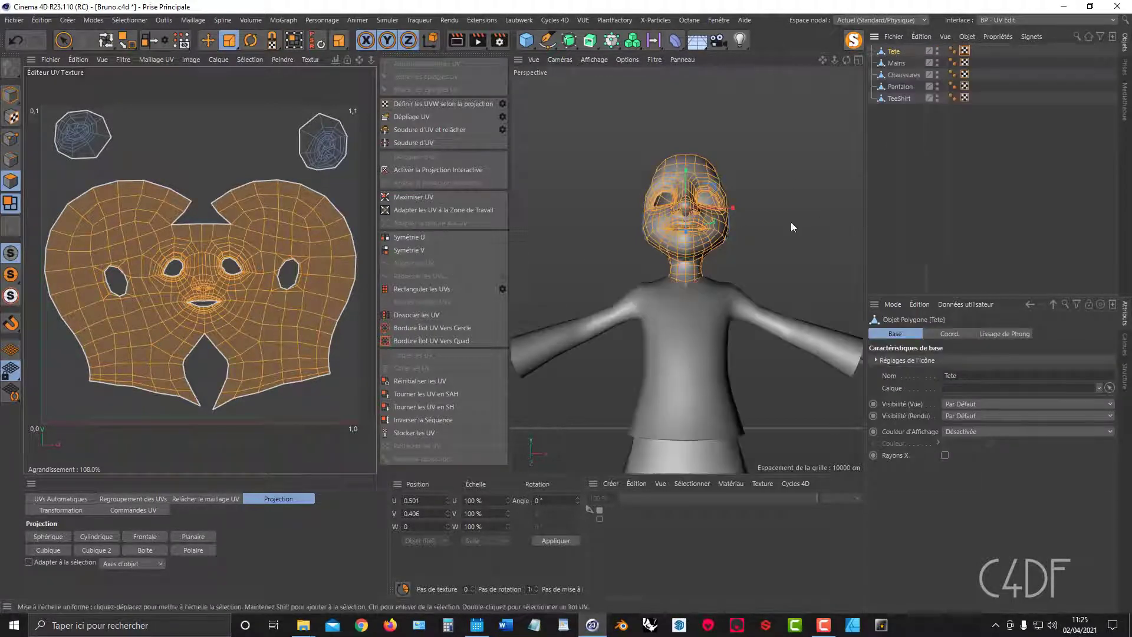
pyautogui.keyDown('alt'); pyautogui.moveTo(727, 228); pyautogui.dragTo(650, 299); pyautogui.keyUp('alt')
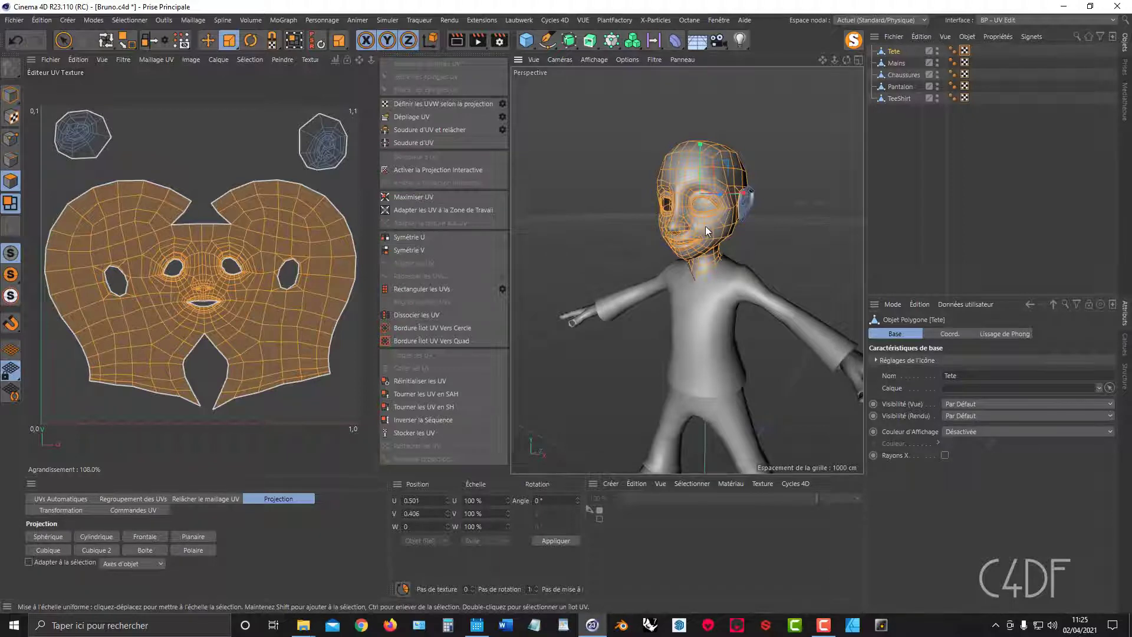
pyautogui.keyDown('alt'); pyautogui.moveTo(705, 226); pyautogui.dragTo(688, 139, button='middle'); pyautogui.keyUp('alt')
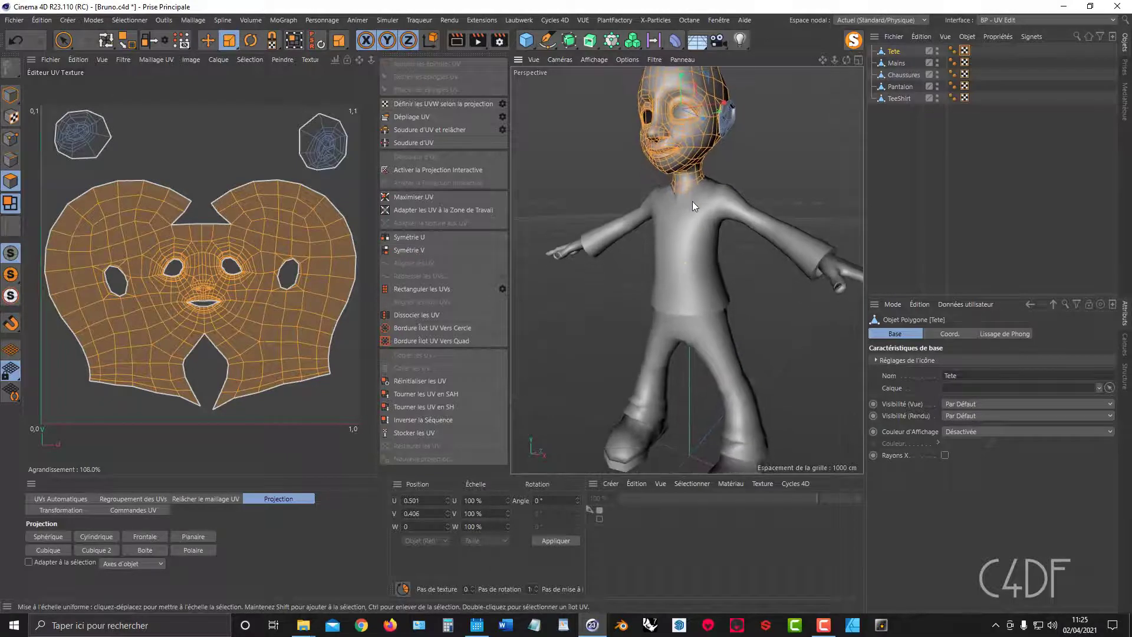
pyautogui.scroll(-3, 695, 216)
pyautogui.keyDown('alt'); pyautogui.moveTo(695, 218); pyautogui.dragTo(704, 248, button='middle'); pyautogui.keyUp('alt')
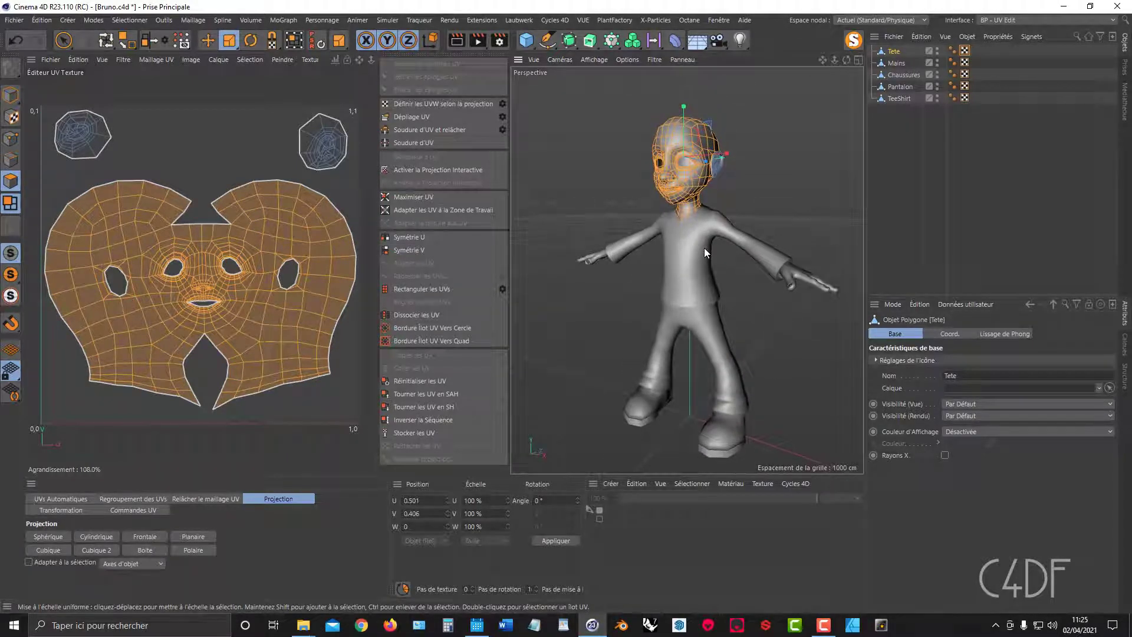